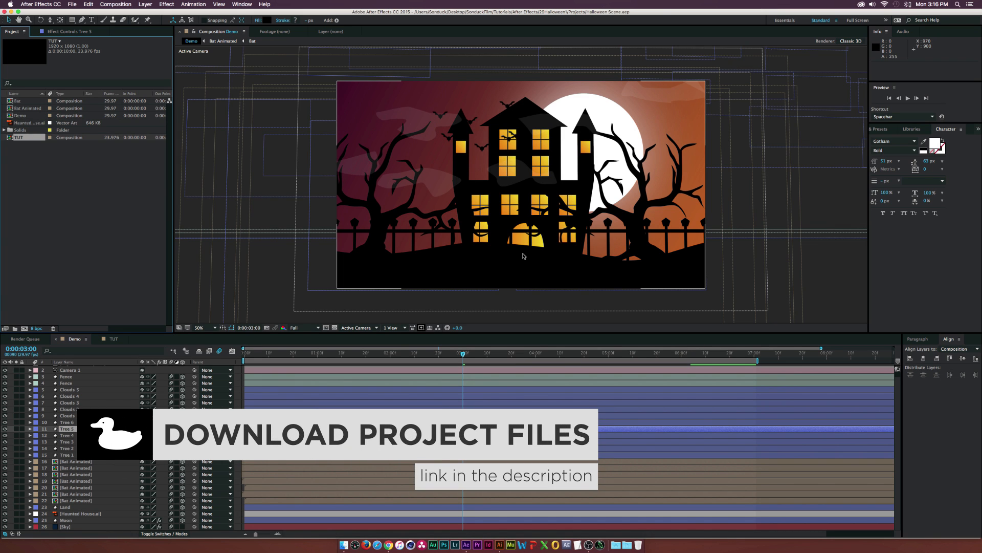
# Switch to Finder, preview the finished animation Demo.mov and scrub back through it.
pyautogui.click(344, 544)
pyautogui.press('space')
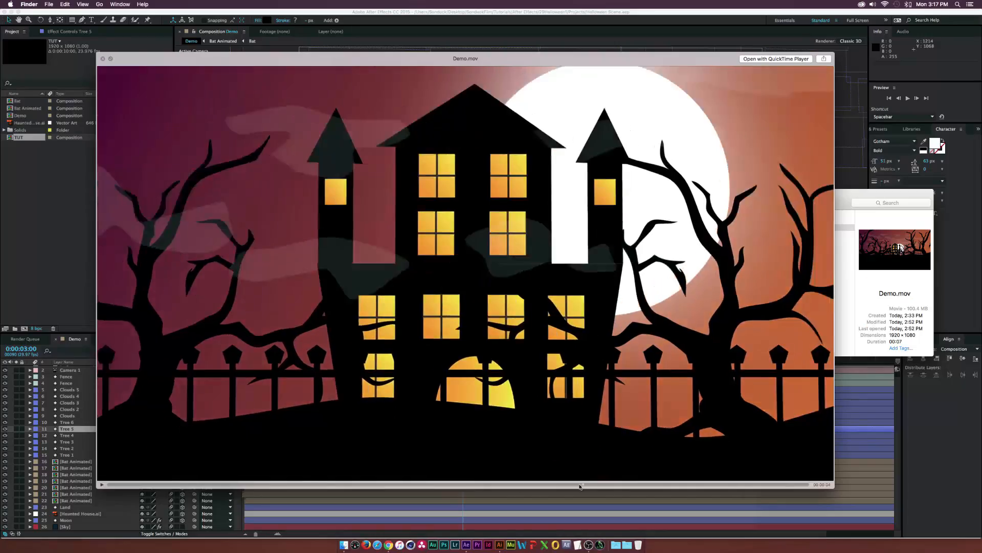
pyautogui.moveTo(580, 487); pyautogui.dragTo(250, 484)
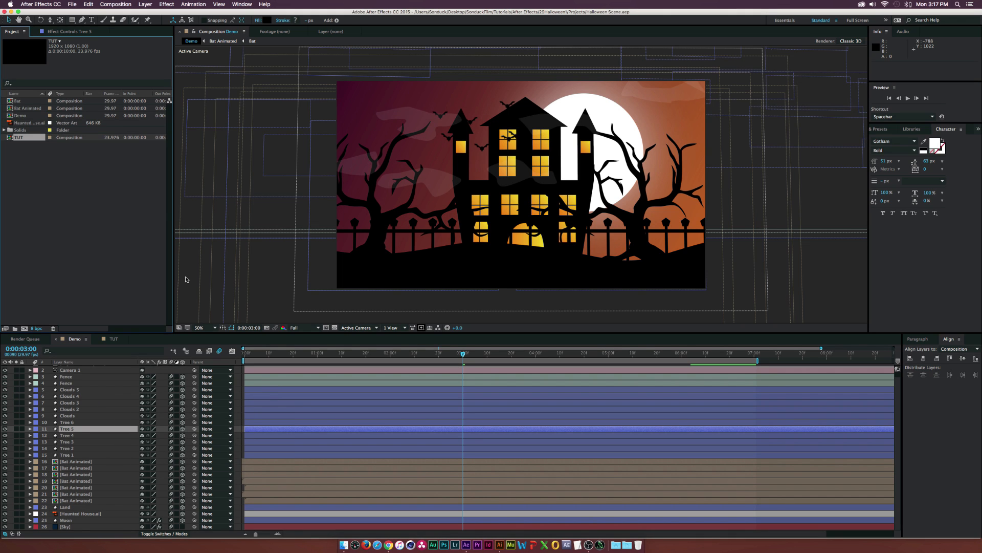
# Switch to the TUT composition and create a 1920 × 1080 px black solid named SKY.
pyautogui.click(111, 339)
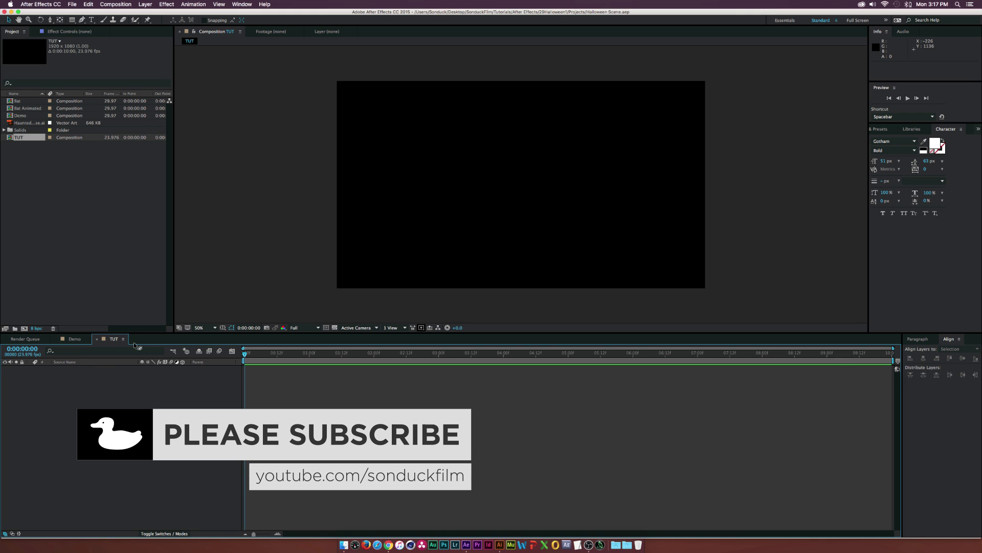
pyautogui.click(145, 4)
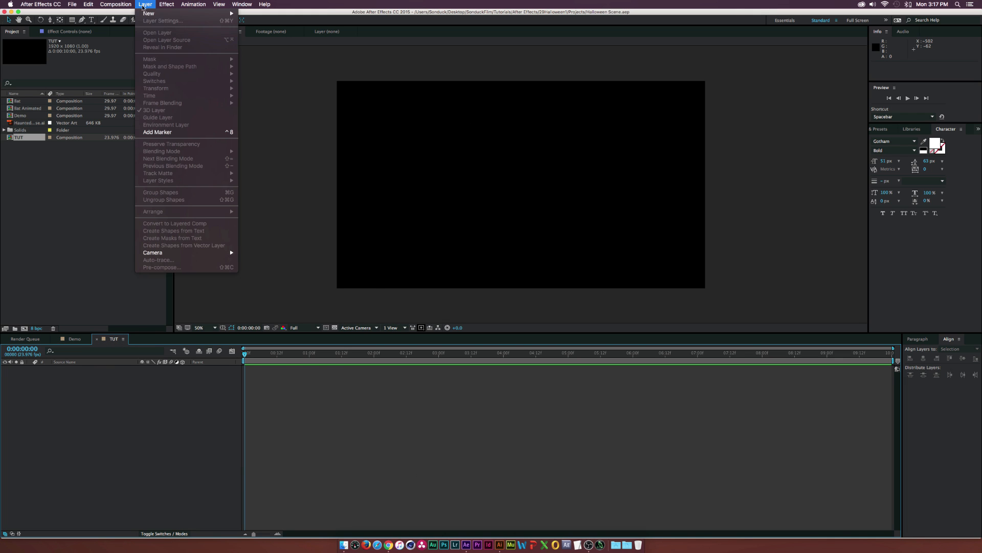
pyautogui.moveTo(151, 13)
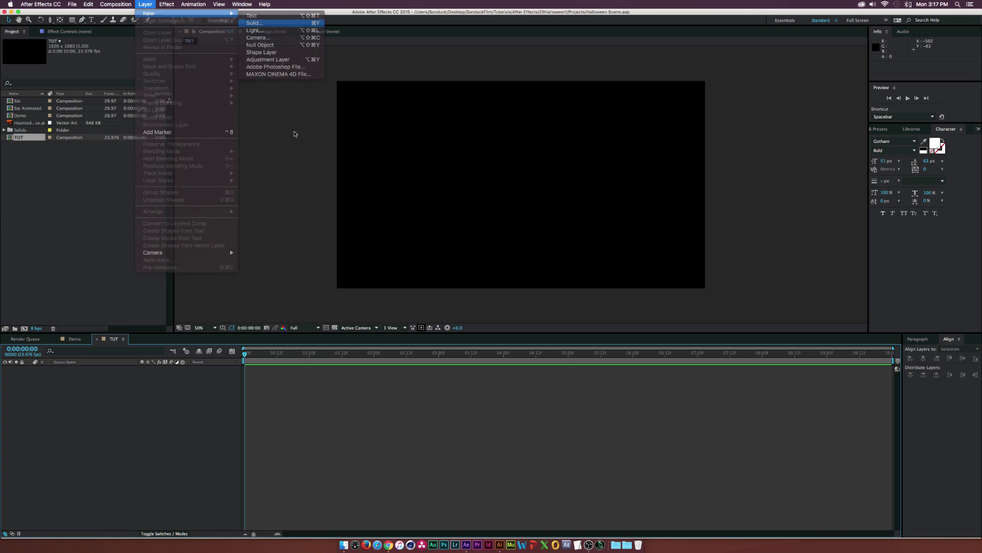
pyautogui.click(256, 23)
pyautogui.write('SK')
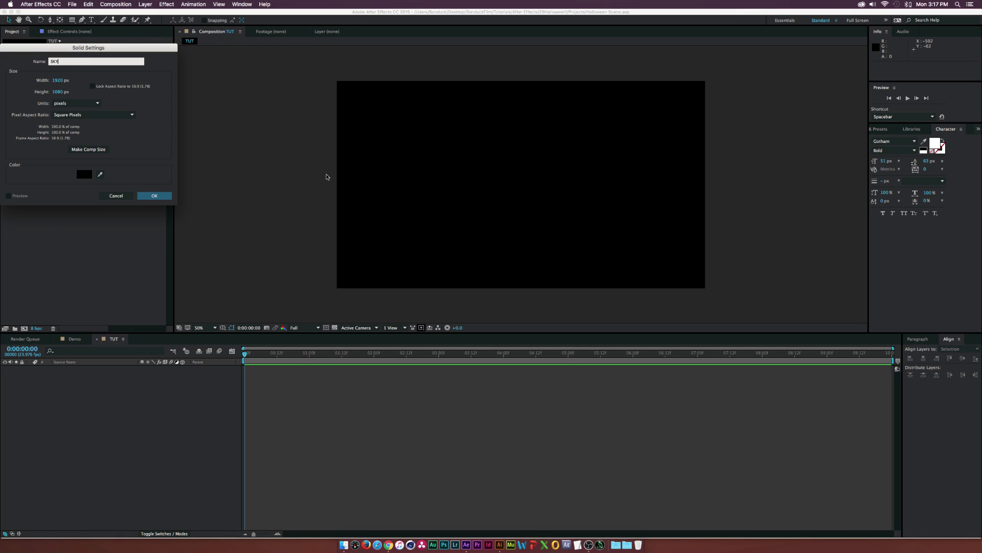
pyautogui.write('Y')
pyautogui.press('Return')
# Apply the Gradient Ramp effect to the SKY layer and set its start color to bright magenta.
pyautogui.click(166, 4)
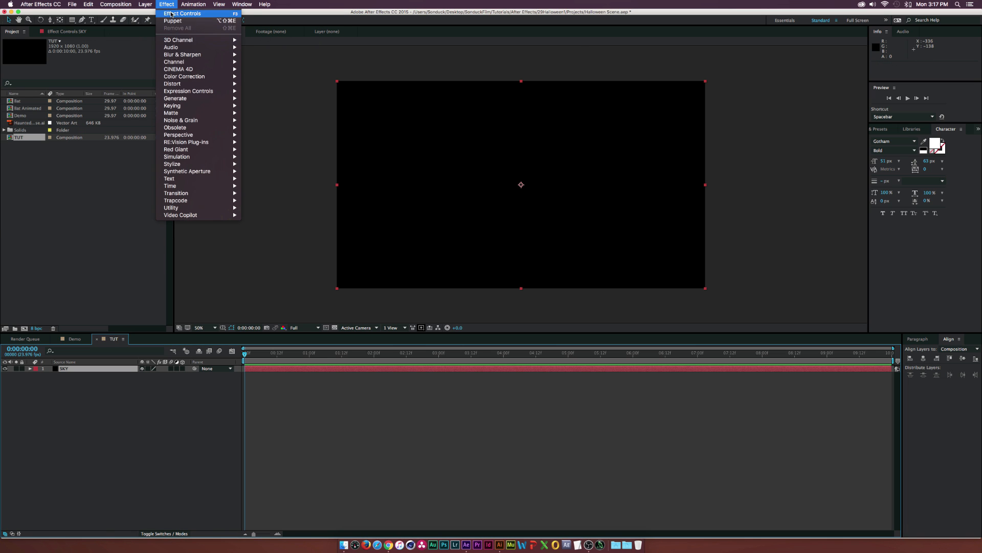
pyautogui.moveTo(199, 99)
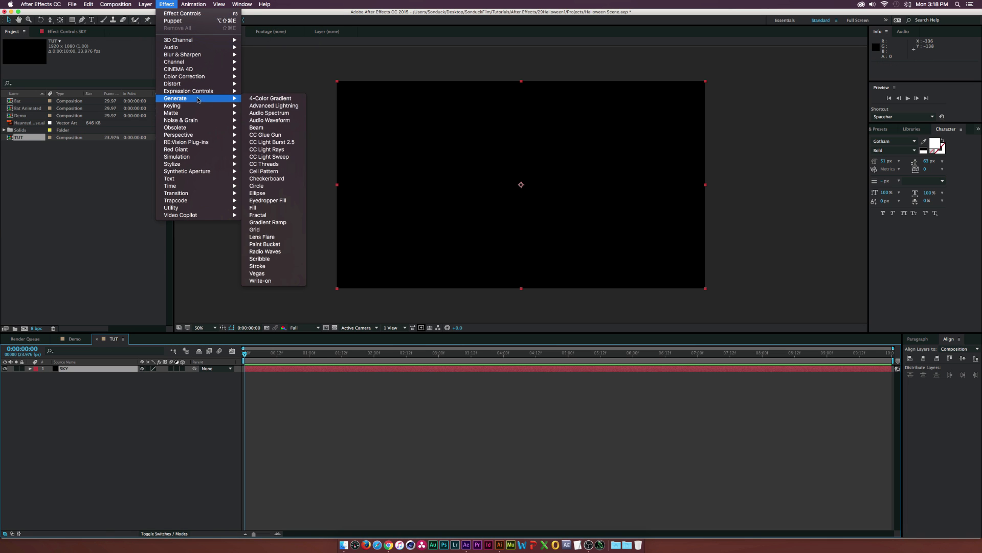
pyautogui.click(268, 222)
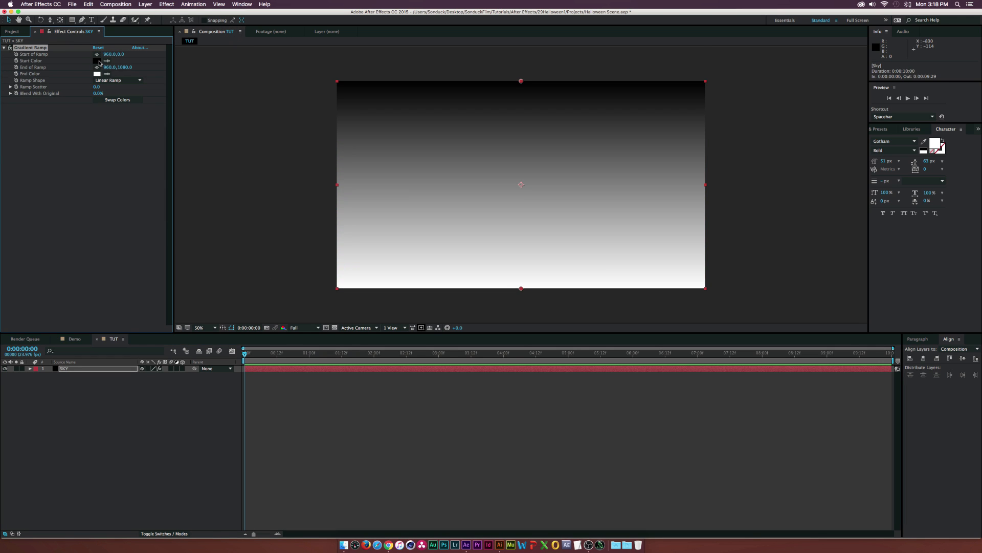
pyautogui.click(97, 61)
pyautogui.click(115, 77)
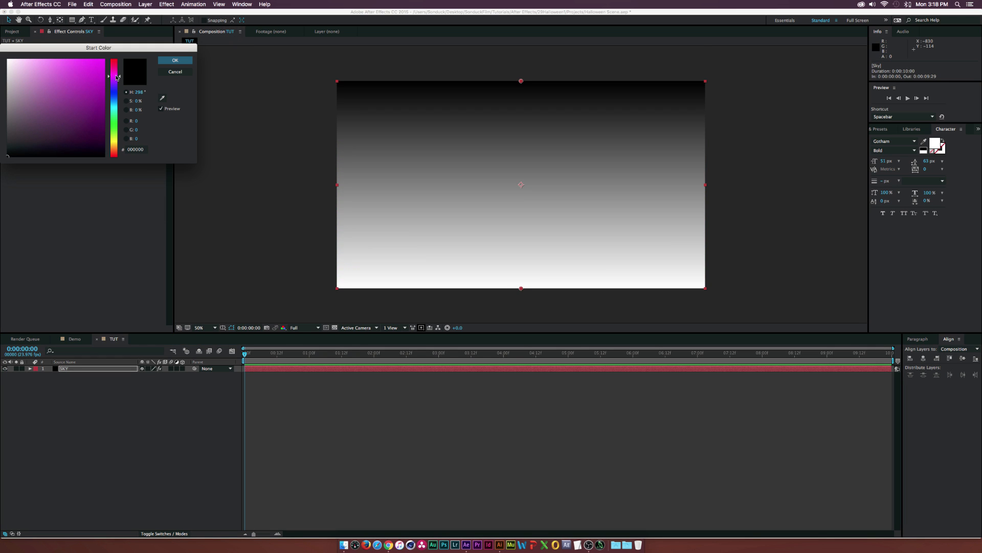
pyautogui.click(97, 77)
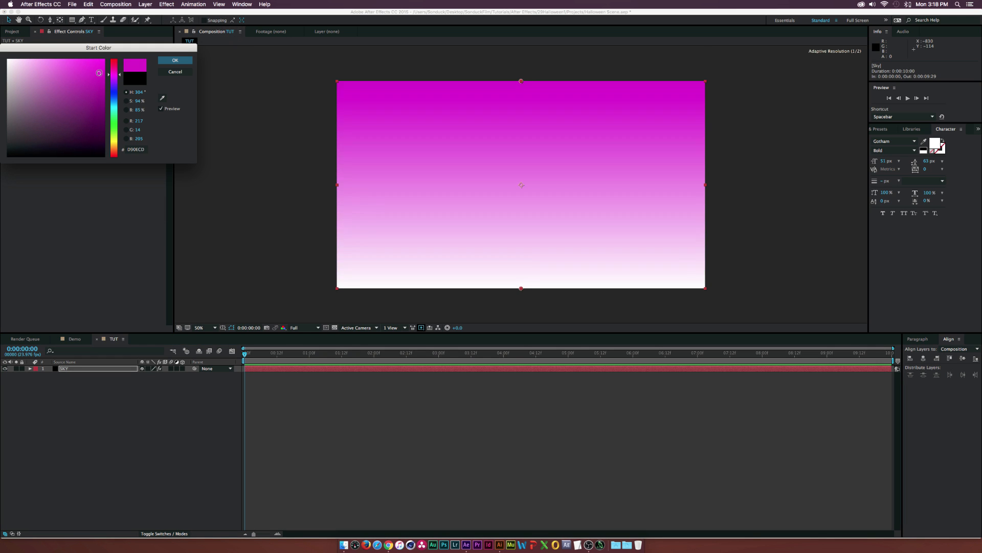
pyautogui.click(162, 61)
# Set the Gradient Ramp's end color to a light orange, about F8AA3F.
pyautogui.click(97, 74)
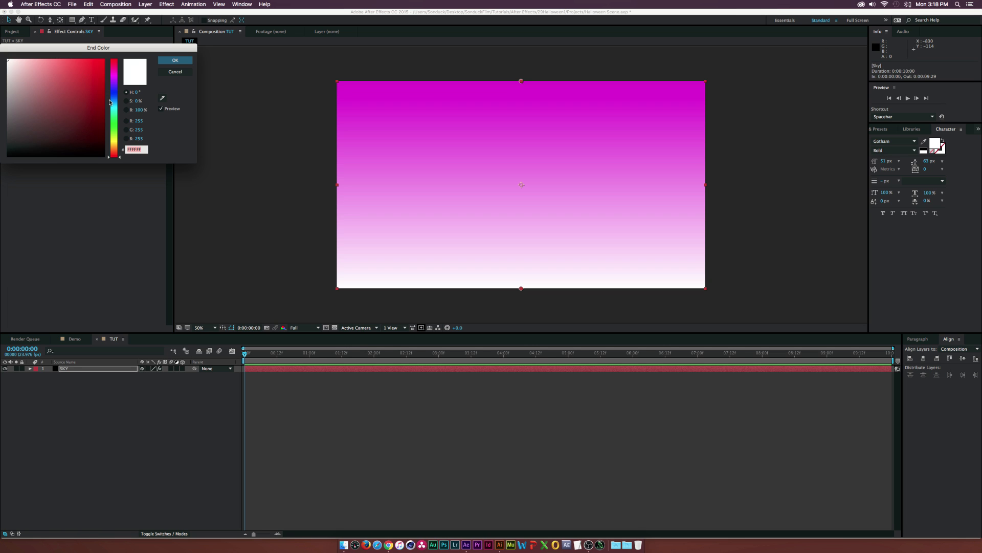
pyautogui.click(113, 148)
pyautogui.click(80, 62)
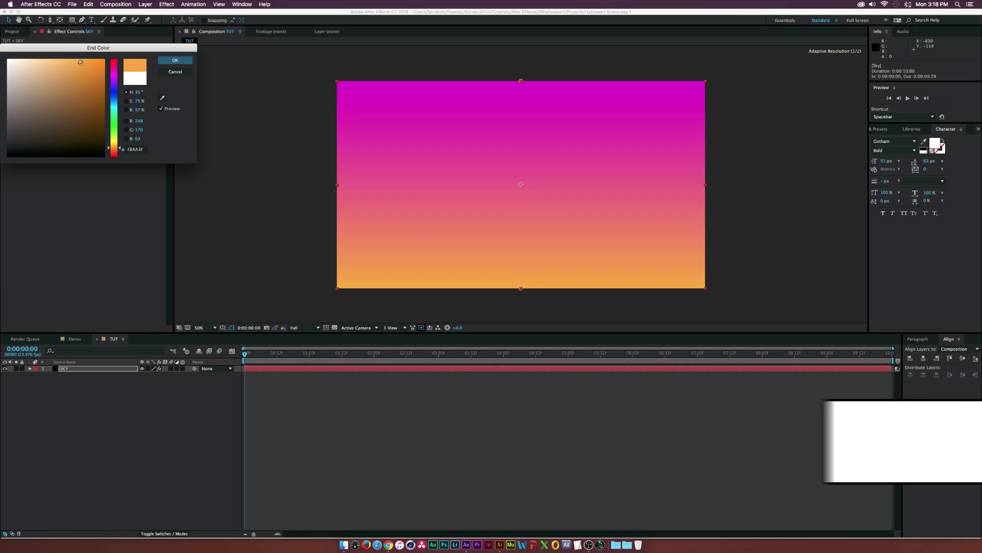
pyautogui.click(174, 60)
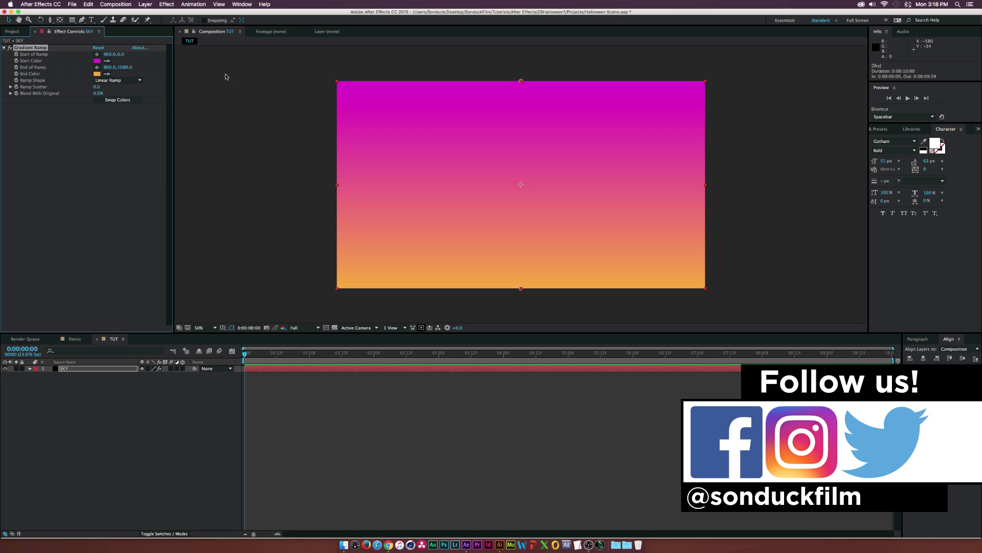
# Move the ramp's end to the frame's lower-right corner, about 1914, 1082, and its start beyond the upper-left corner, about -378, -242.
pyautogui.moveTo(522, 289); pyautogui.dragTo(704, 289)
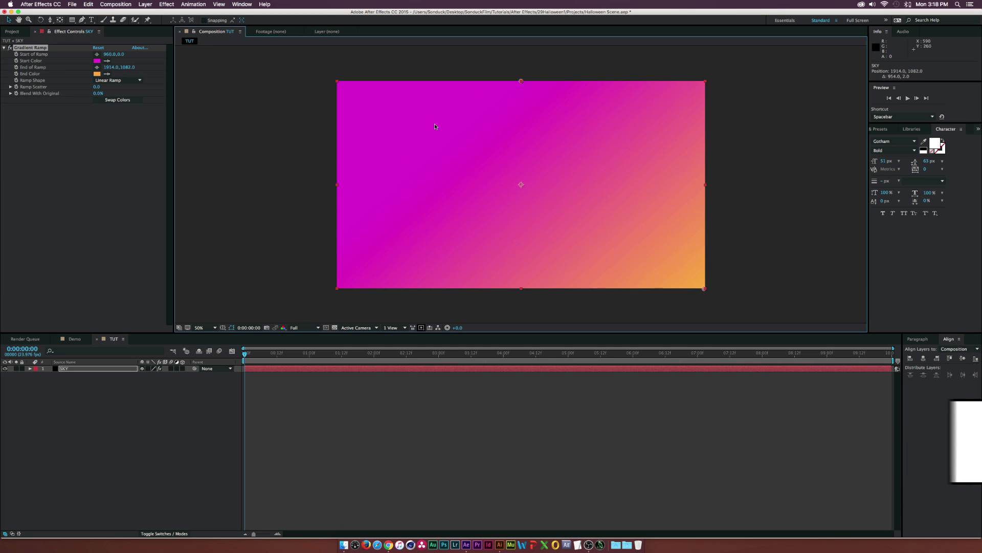
pyautogui.moveTo(521, 80); pyautogui.dragTo(319, 53)
pyautogui.moveTo(269, 35); pyautogui.dragTo(262, 34)
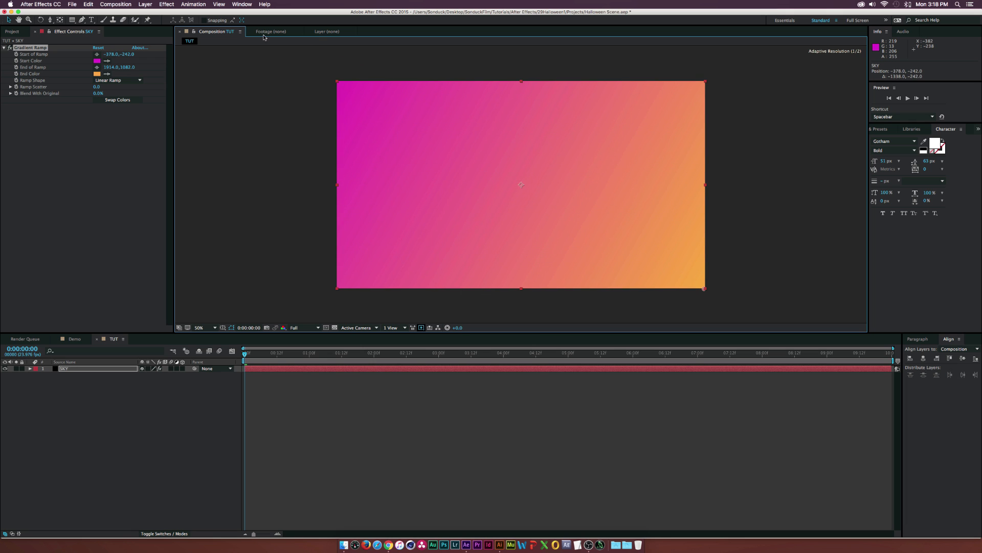
# Darken the Gradient Ramp's start color to a deep purple, about R 118, G 1, B 102.
pyautogui.click(97, 59)
pyautogui.moveTo(117, 74)
pyautogui.mouseDown()
pyautogui.moveTo(99, 87)
pyautogui.moveTo(105, 113)
pyautogui.mouseUp()
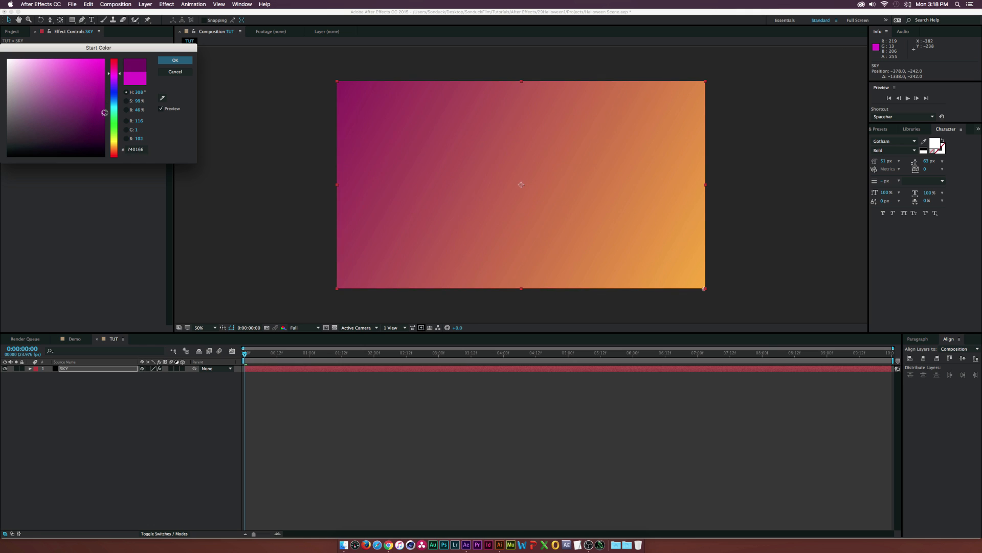
pyautogui.click(174, 61)
# Draw a circle for the moon on a new shape layer near the frame's center, about two thirds of the frame height.
pyautogui.click(160, 435)
pyautogui.click(72, 20)
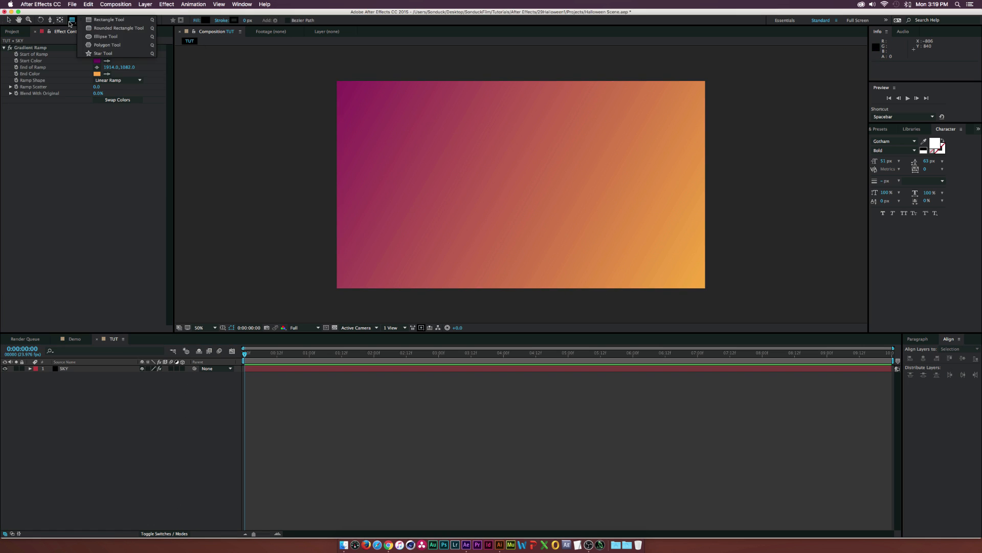
pyautogui.moveTo(73, 20); pyautogui.dragTo(98, 41)
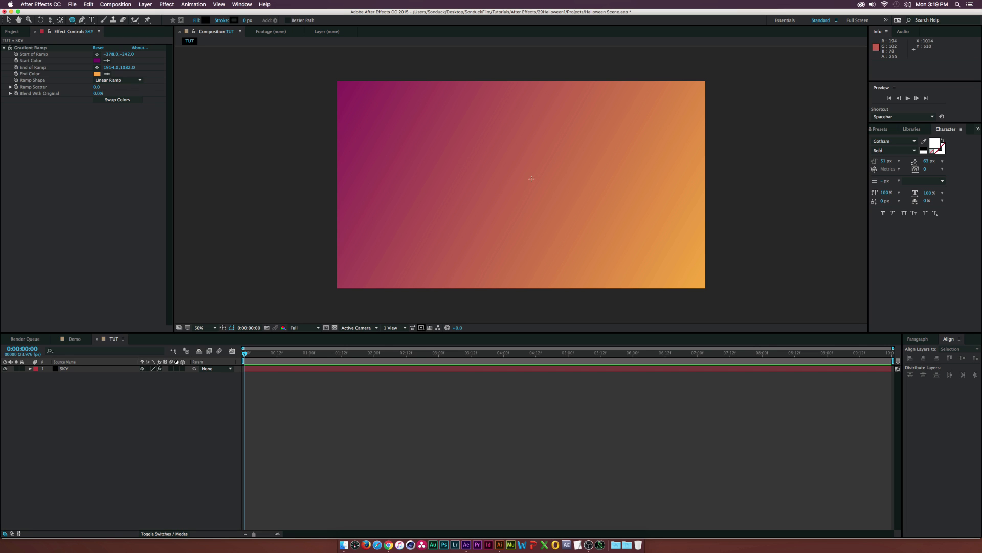
pyautogui.moveTo(543, 181); pyautogui.dragTo(610, 114)
# Set the circle's fill color to white.
pyautogui.click(74, 369)
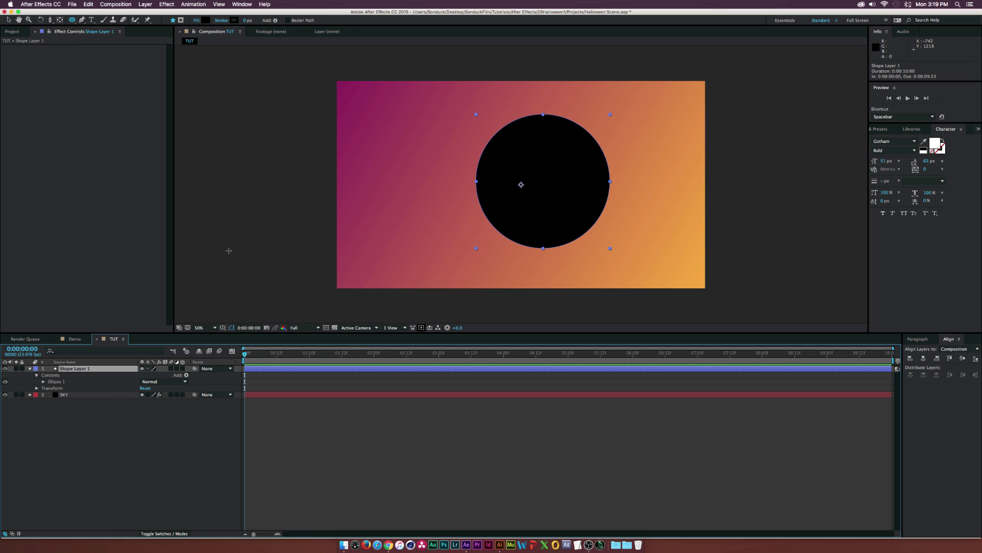
pyautogui.click(205, 21)
pyautogui.click(7, 59)
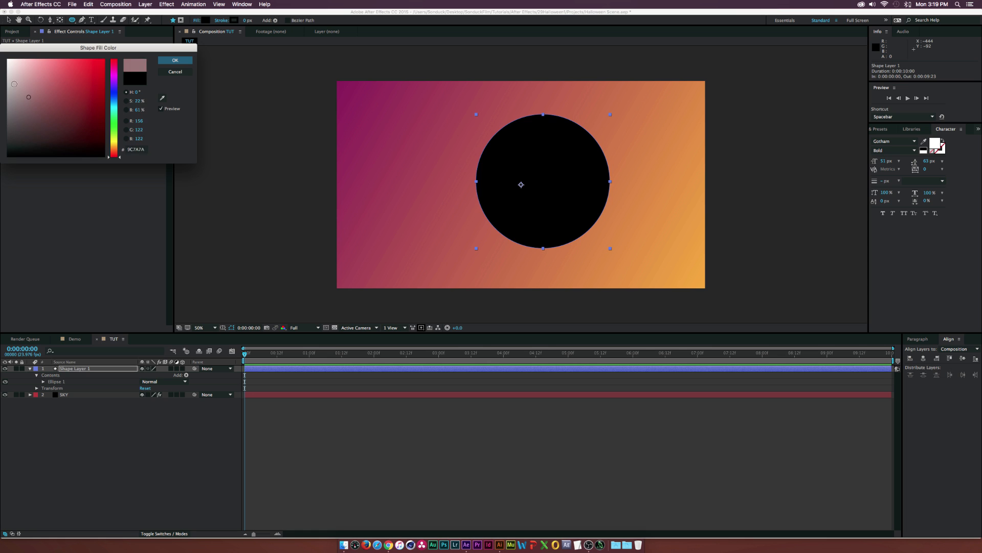
pyautogui.click(171, 60)
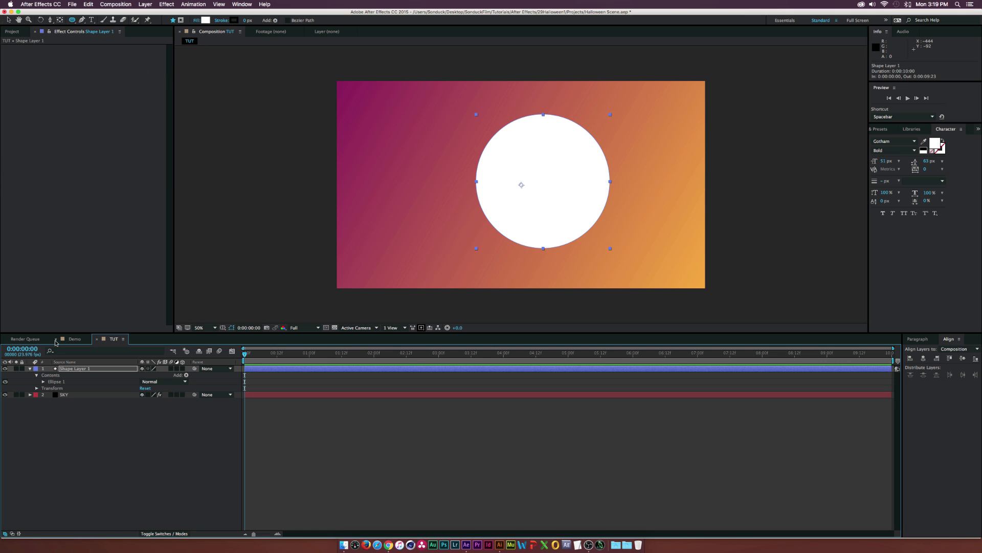
# Apply the Glow effect to the moon with a threshold of 67.5%, a radius slightly over 300 and an intensity of 1.4.
pyautogui.click(169, 4)
pyautogui.moveTo(204, 164)
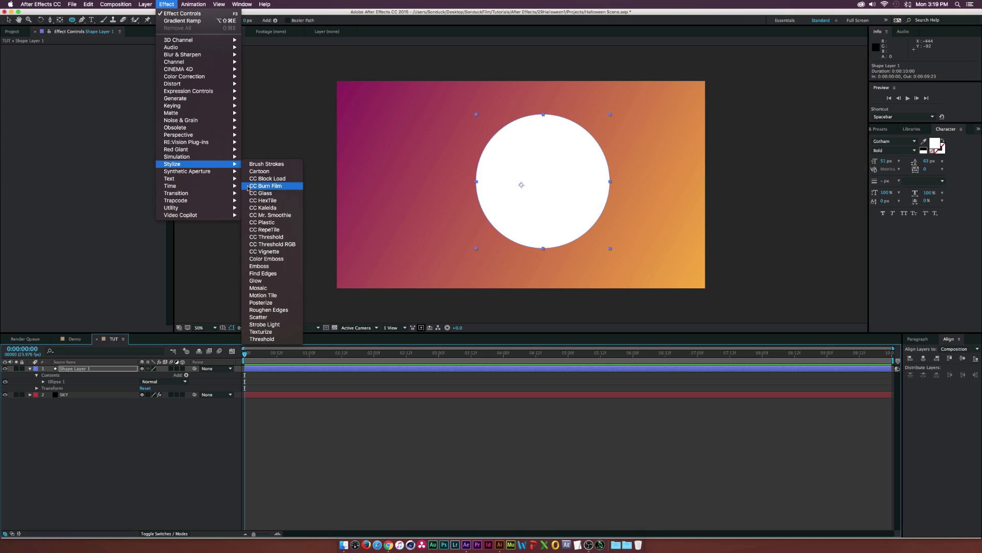
pyautogui.click(255, 281)
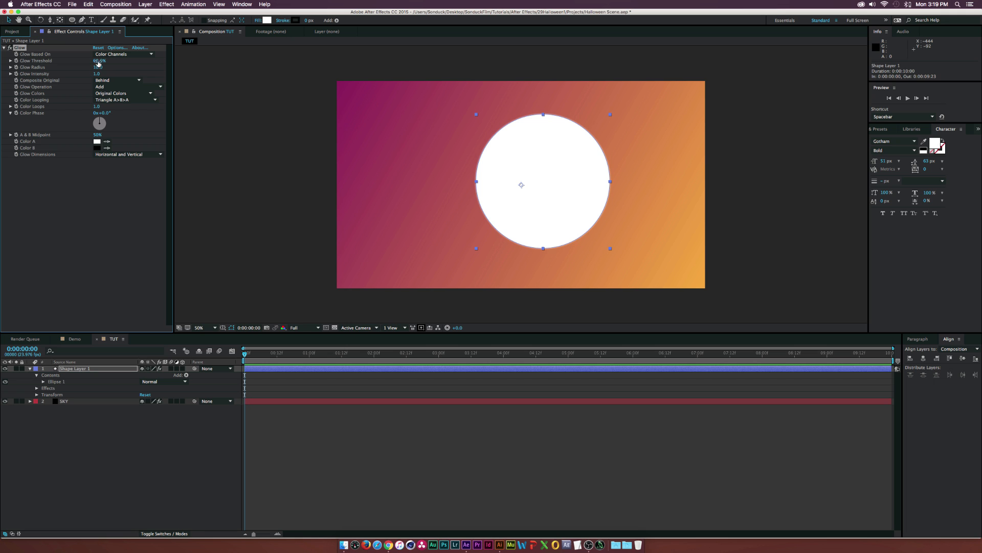
pyautogui.moveTo(101, 60); pyautogui.dragTo(103, 61)
pyautogui.moveTo(126, 65); pyautogui.dragTo(227, 71)
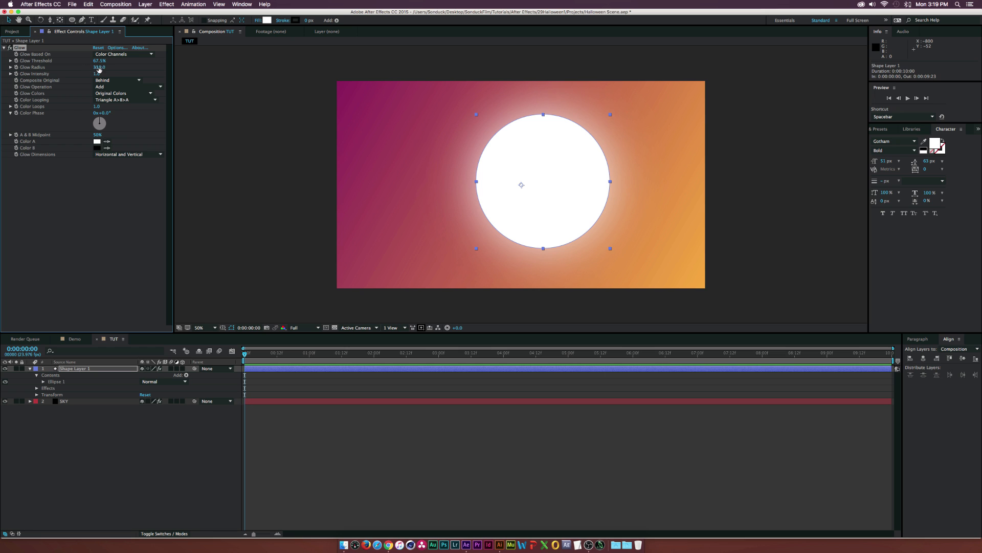
pyautogui.moveTo(97, 76); pyautogui.dragTo(106, 74)
pyautogui.click(125, 428)
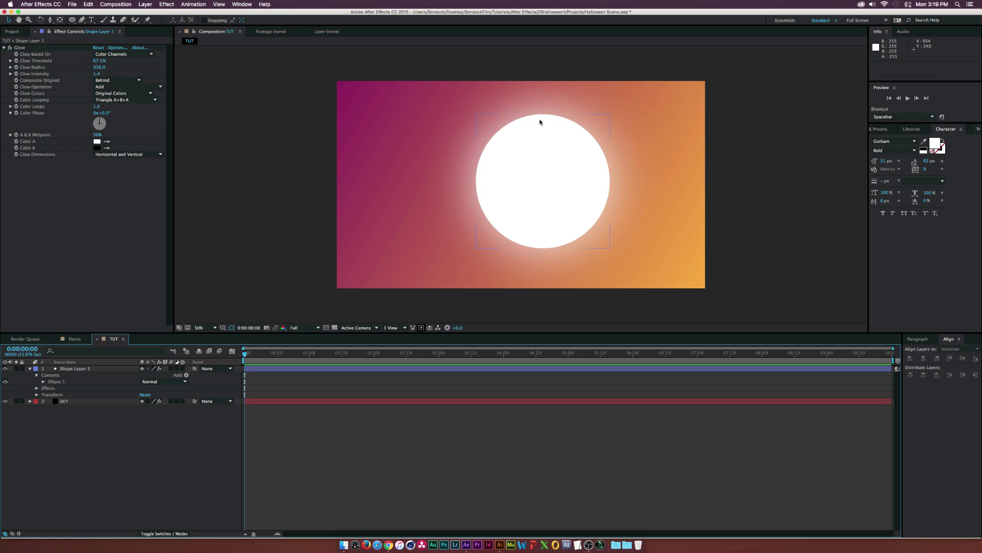
# Scale the moon's shape layer down to 83%.
pyautogui.click(9, 21)
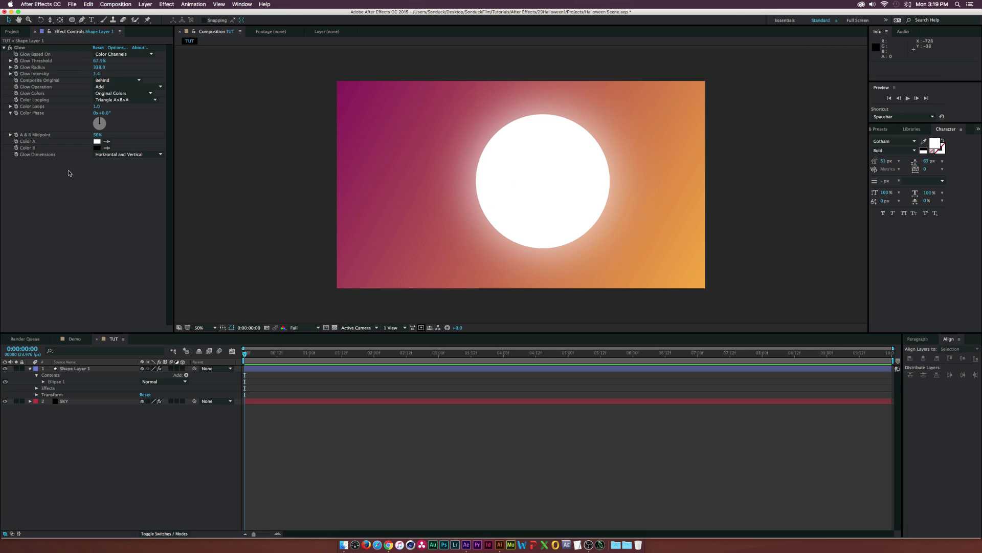
pyautogui.click(76, 369)
pyautogui.press('s')
pyautogui.moveTo(156, 377); pyautogui.dragTo(147, 378)
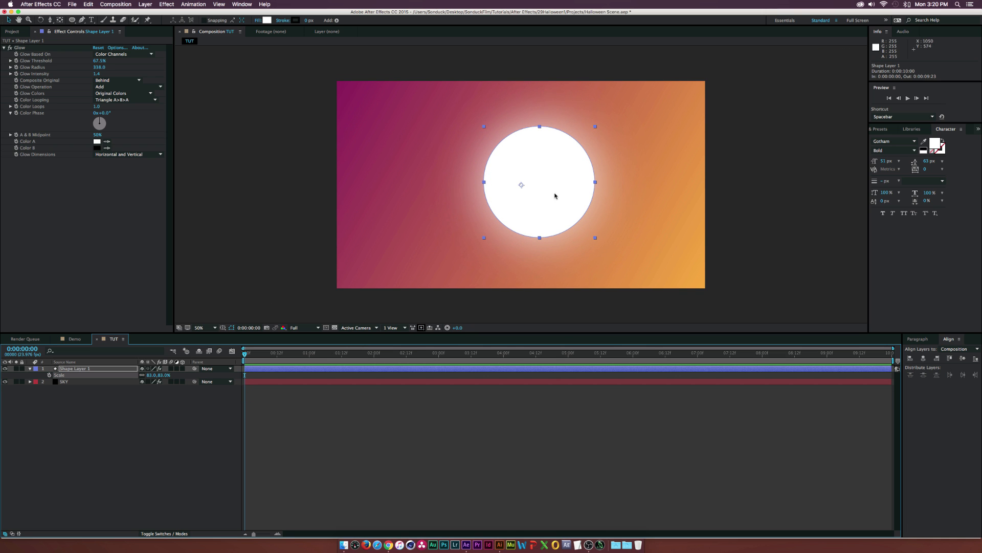
# Center the moon's anchor point and move the moon toward the frame's upper right, about 1322.8, 473.1.
pyautogui.keyDown('super'); pyautogui.doubleClick(59, 21); pyautogui.keyUp('super')
pyautogui.click(7, 19)
pyautogui.moveTo(533, 203)
pyautogui.mouseDown()
pyautogui.moveTo(581, 187)
pyautogui.moveTo(579, 195)
pyautogui.mouseUp()
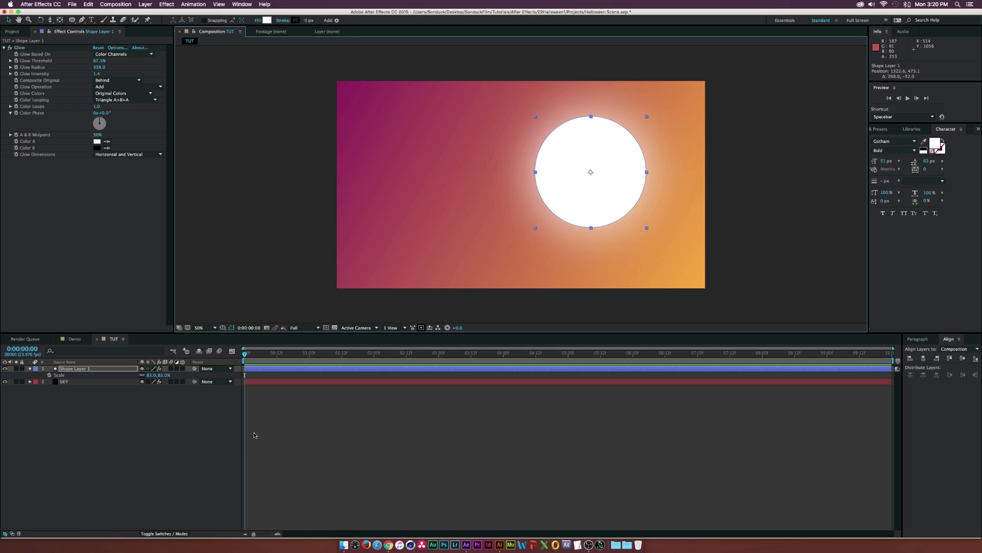
# Draw a wavy hill line with the Pen tool across the frame's lower part, extending far beyond both sides, on a new shape layer.
pyautogui.click(235, 438)
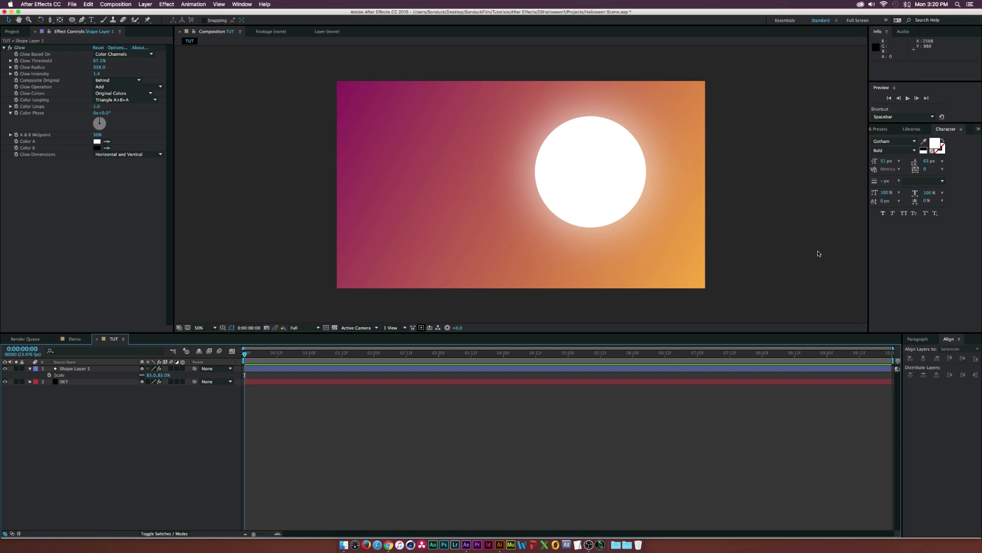
pyautogui.press('g')
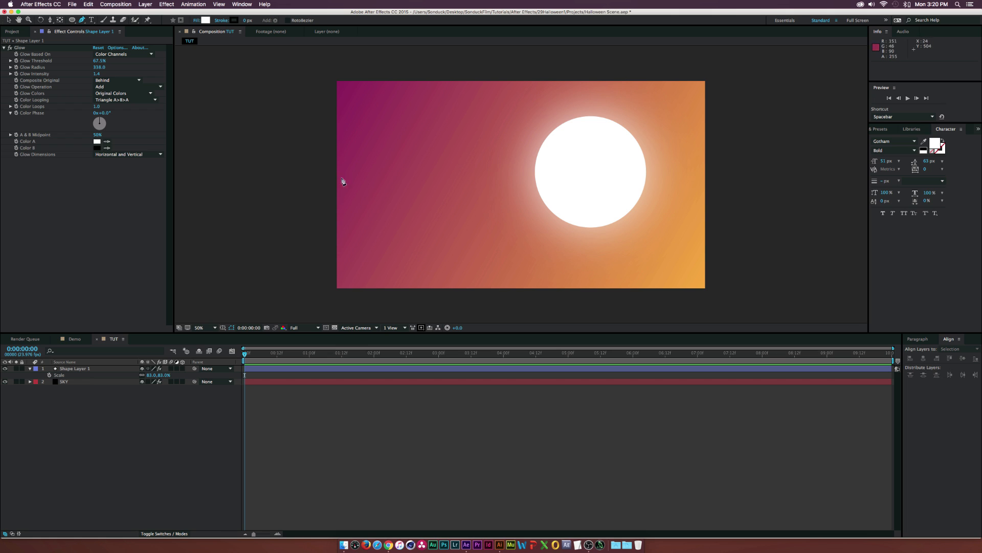
pyautogui.press(',')
pyautogui.press(',')
pyautogui.press(',')
pyautogui.press(',')
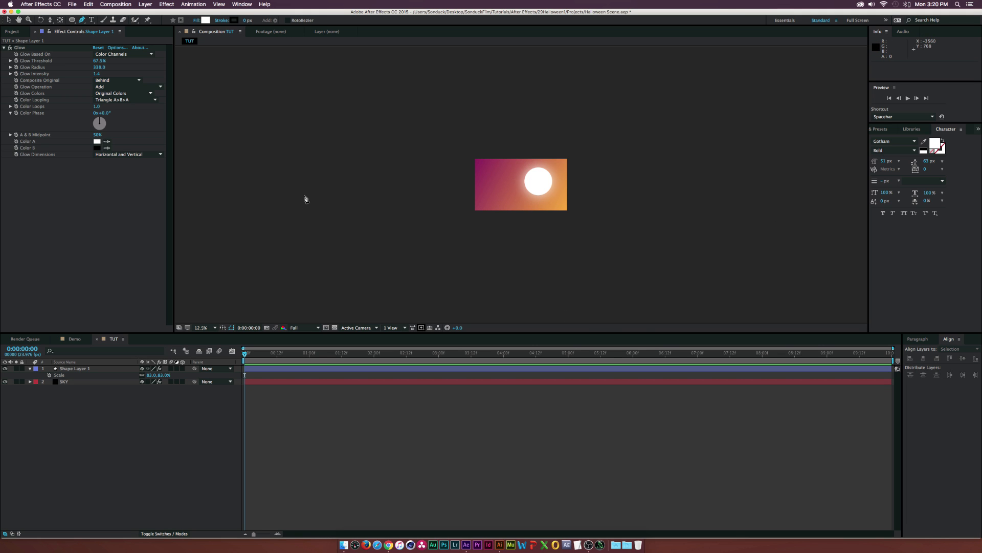
pyautogui.click(340, 201)
pyautogui.moveTo(377, 207); pyautogui.dragTo(698, 192)
pyautogui.click(730, 197)
pyautogui.moveTo(758, 194); pyautogui.dragTo(780, 202)
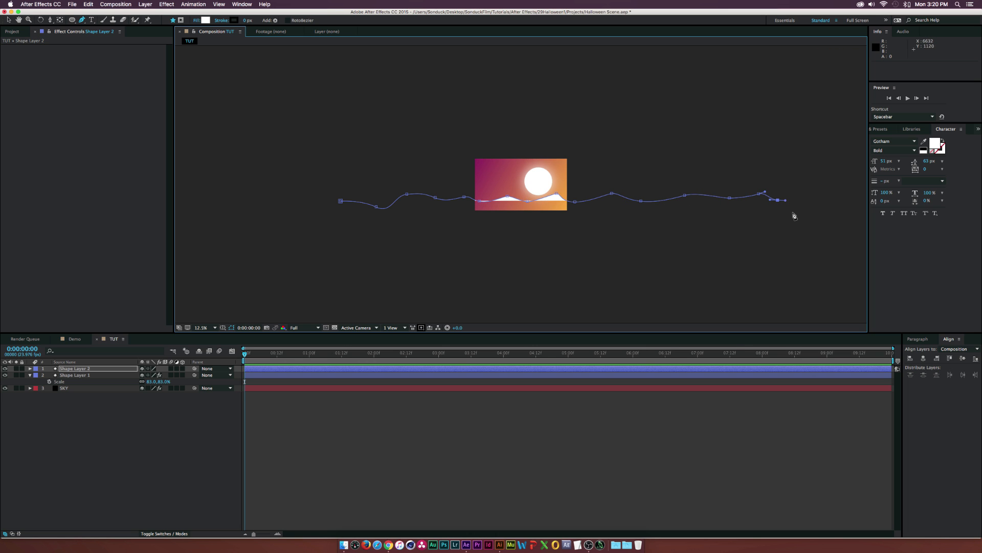
# Close the hill path well below the frame to form a solid ground shape and select its layer.
pyautogui.press(',')
pyautogui.press(',')
pyautogui.press(',')
pyautogui.click(590, 287)
pyautogui.click(415, 285)
pyautogui.click(418, 208)
pyautogui.click(500, 188)
pyautogui.press('.')
pyautogui.press('.')
pyautogui.press('.')
pyautogui.press('.')
pyautogui.press('.')
pyautogui.press('.')
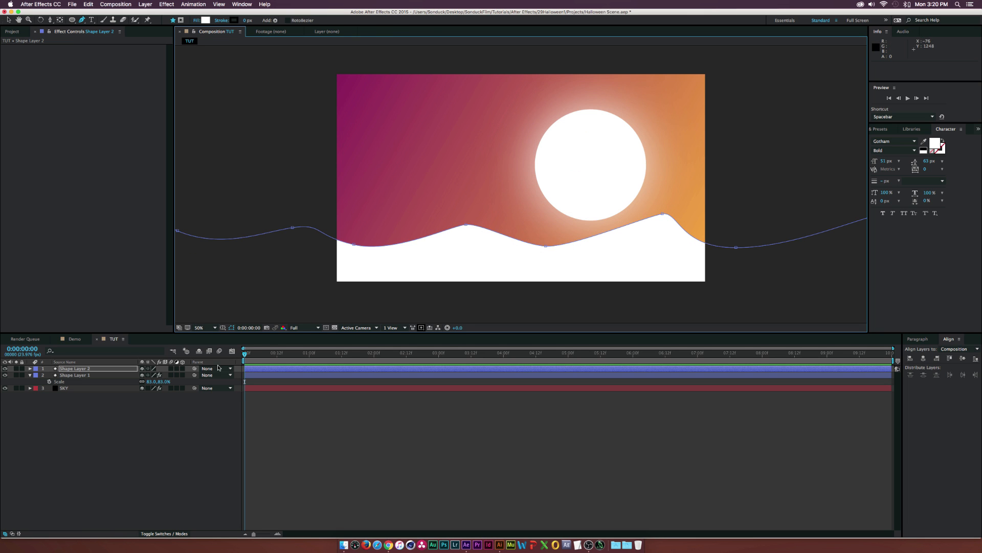
pyautogui.click(92, 370)
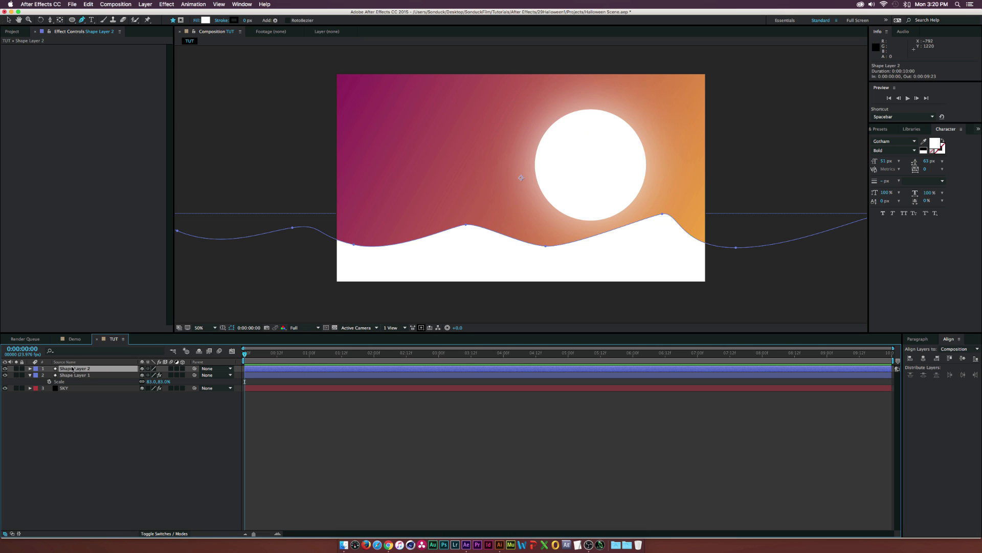
# Change the ground shape's fill color to black and deselect the layer.
pyautogui.click(205, 22)
pyautogui.moveTo(69, 109); pyautogui.dragTo(70, 156)
pyautogui.click(175, 60)
pyautogui.click(158, 466)
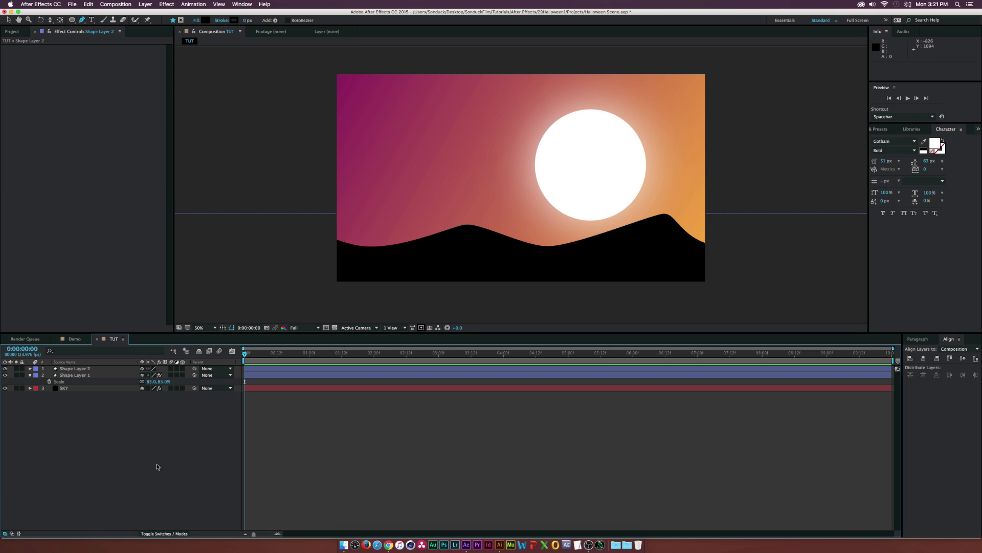
# Lower the two hill peaks inside the frame to a similar height by editing the ground shape's path points.
pyautogui.click(68, 376)
pyautogui.click(80, 368)
pyautogui.press('a')
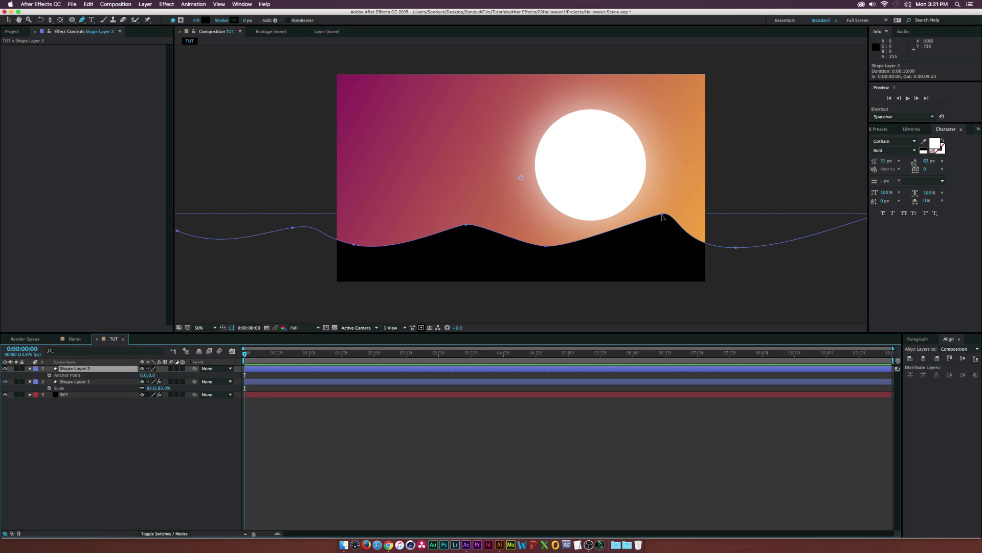
pyautogui.click(8, 21)
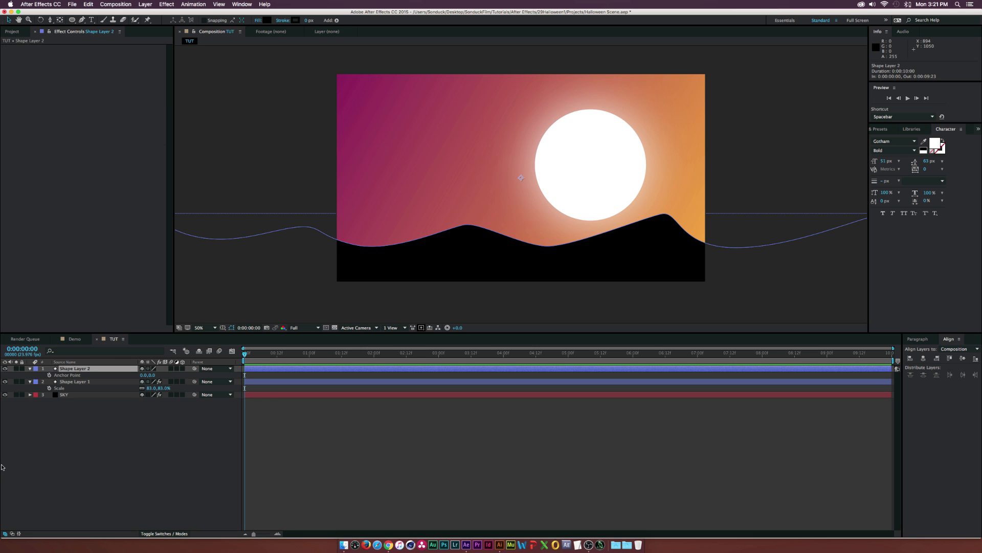
pyautogui.click(74, 369)
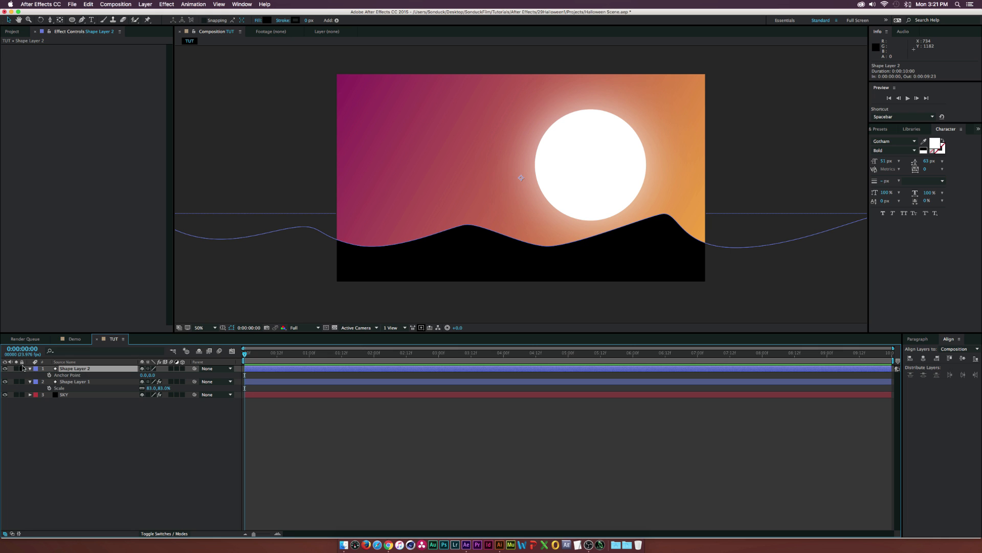
pyautogui.click(31, 368)
pyautogui.click(31, 369)
pyautogui.click(36, 376)
pyautogui.click(43, 381)
pyautogui.click(50, 388)
pyautogui.click(73, 395)
pyautogui.moveTo(663, 219); pyautogui.dragTo(662, 237)
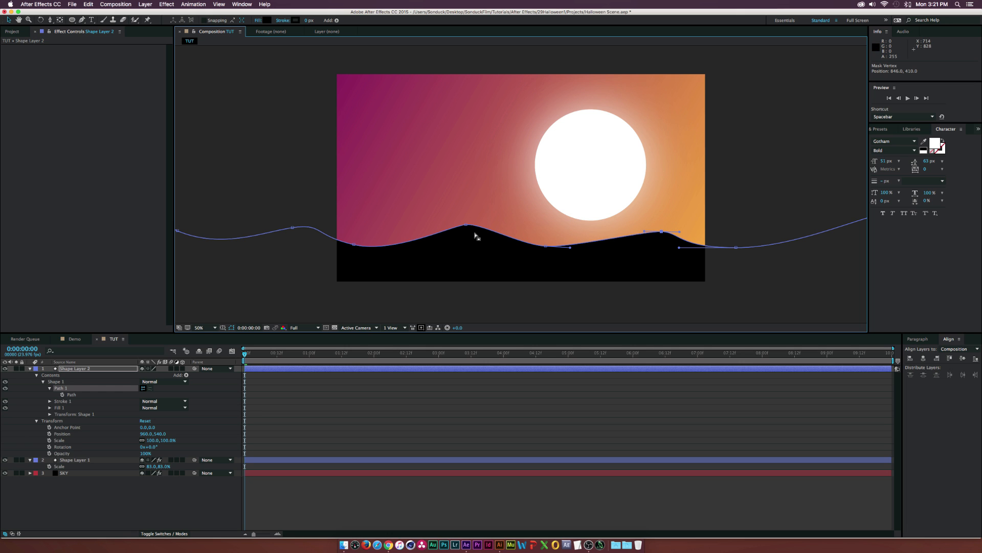
pyautogui.moveTo(466, 225); pyautogui.dragTo(464, 233)
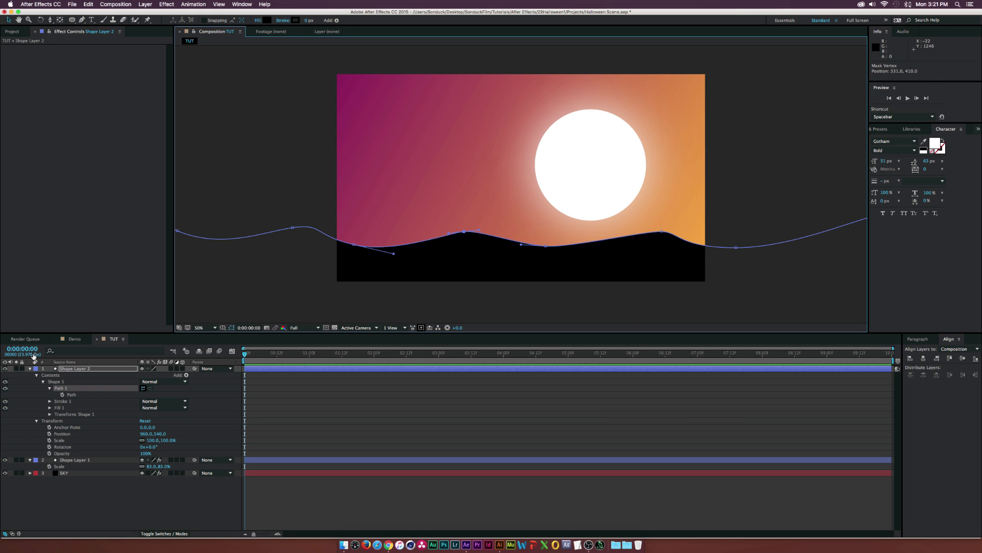
# Raise the ground layer by setting its position to 960, 452, and deselect it.
pyautogui.click(92, 369)
pyautogui.press('p')
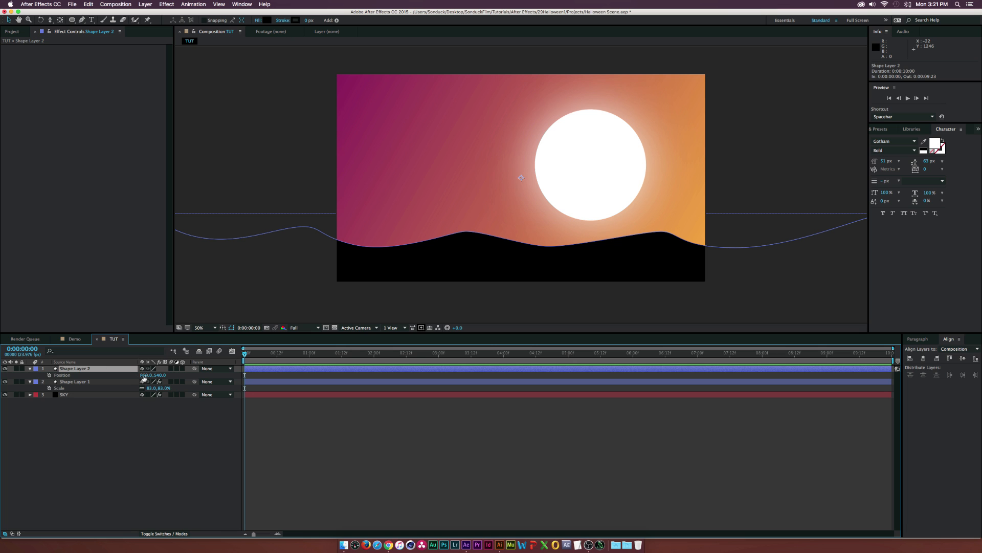
pyautogui.moveTo(164, 374); pyautogui.dragTo(125, 377)
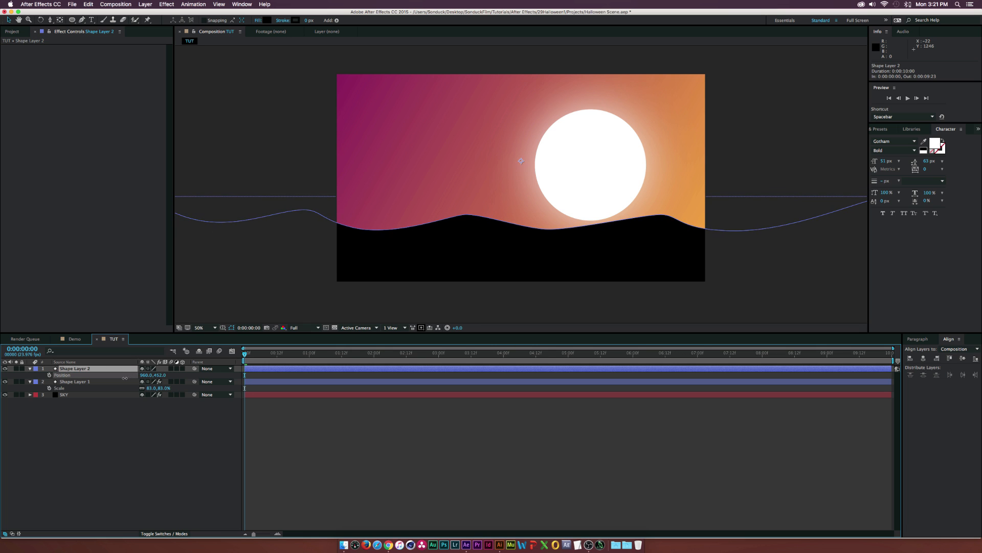
pyautogui.click(147, 422)
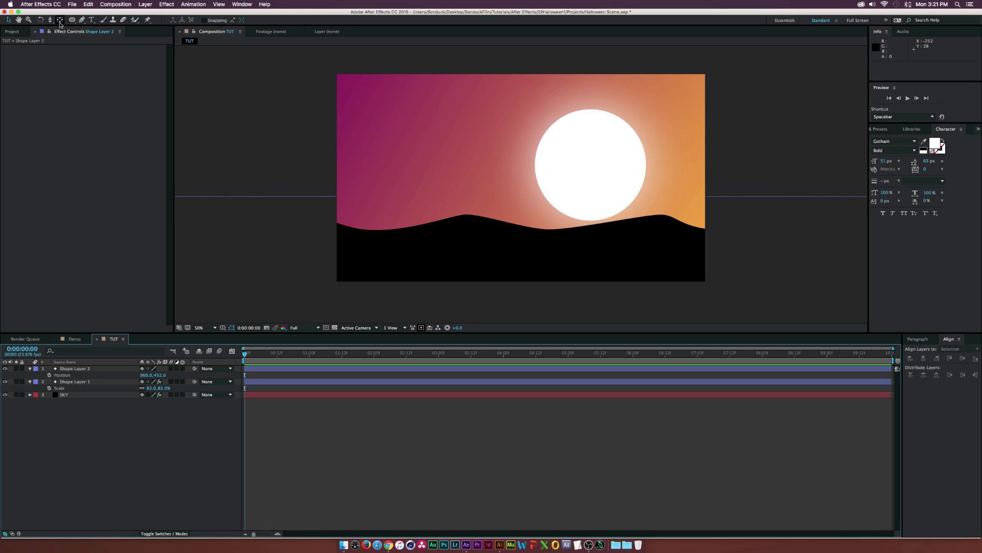
# Draw a narrow post about 18 by 240 px on the left hillside in a new shape layer and cap it with a pentagon of about 44 px radius.
pyautogui.moveTo(72, 20); pyautogui.dragTo(102, 20)
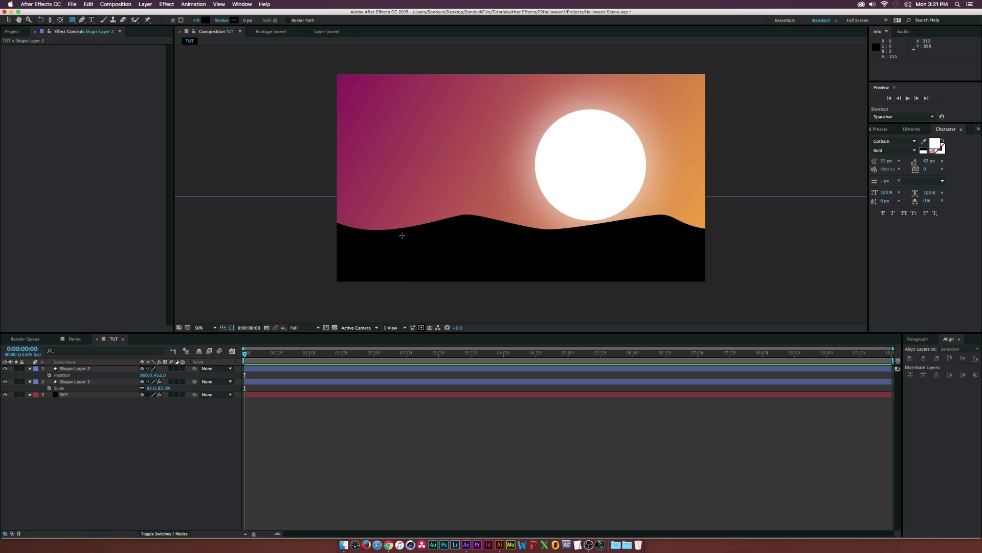
pyautogui.moveTo(397, 242); pyautogui.dragTo(401, 196)
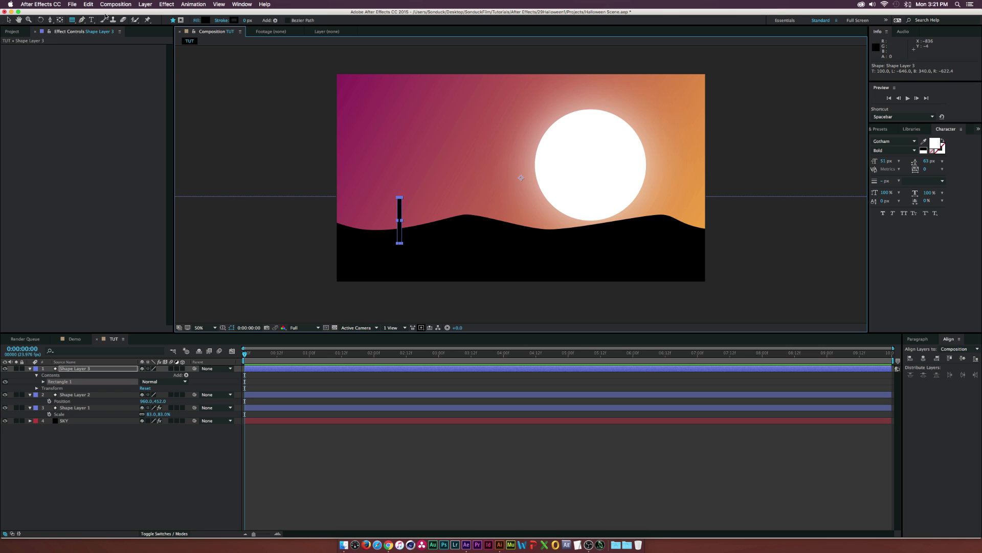
pyautogui.moveTo(72, 20); pyautogui.dragTo(118, 44)
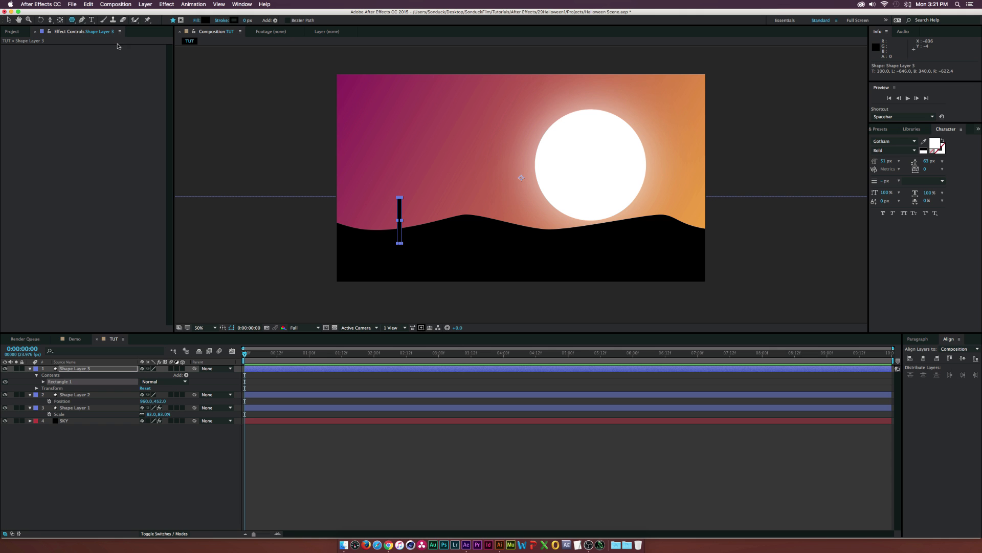
pyautogui.scroll(3, 382, 206)
pyautogui.moveTo(332, 240); pyautogui.dragTo(437, 127)
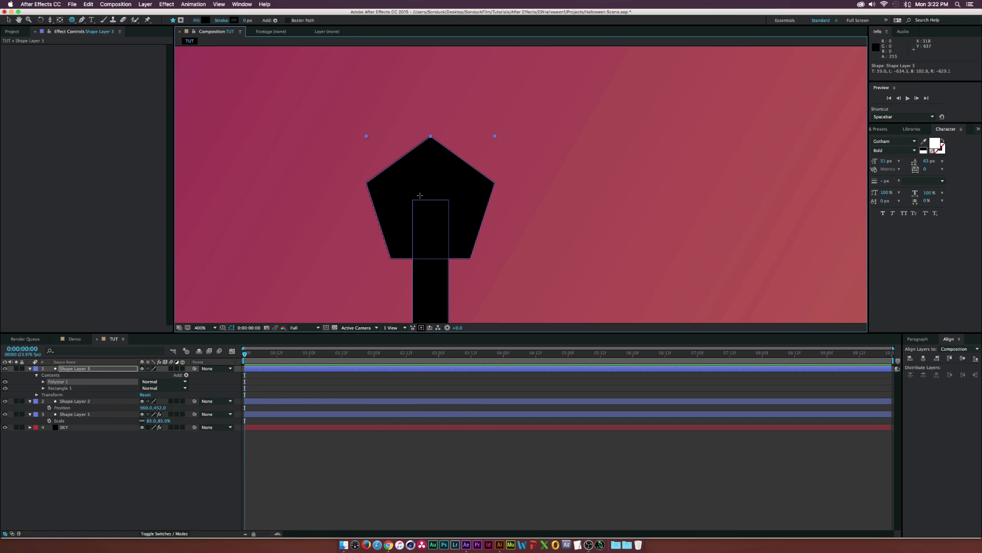
# Try 3 points for the post's pentagon cap, and undo the change.
pyautogui.click(44, 382)
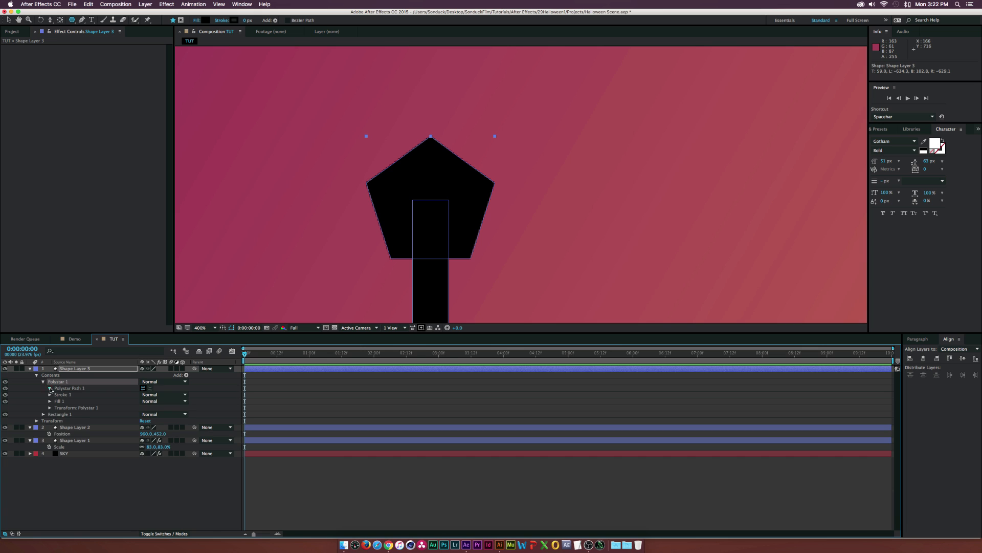
pyautogui.click(50, 388)
pyautogui.click(144, 401)
pyautogui.write('3')
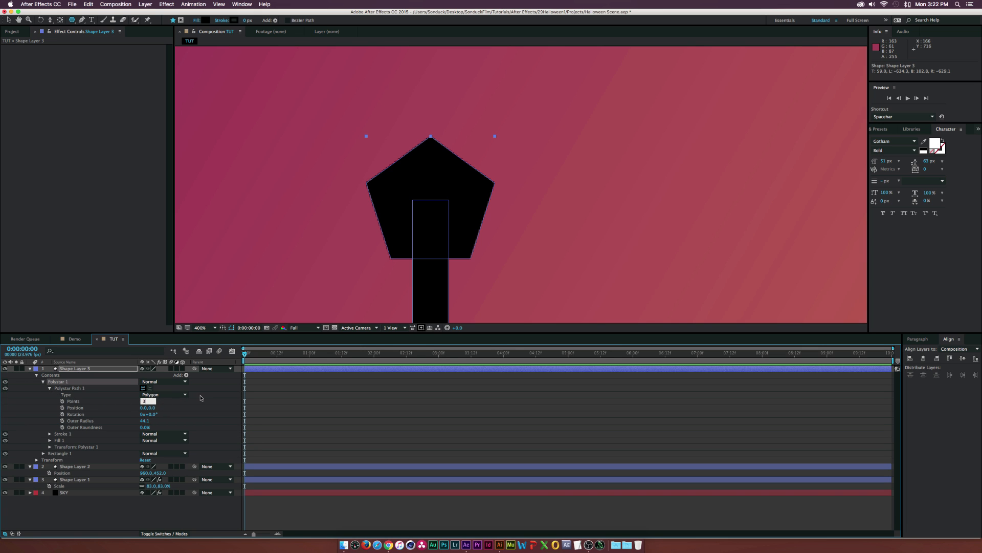
pyautogui.press('Return')
pyautogui.press('super+z')
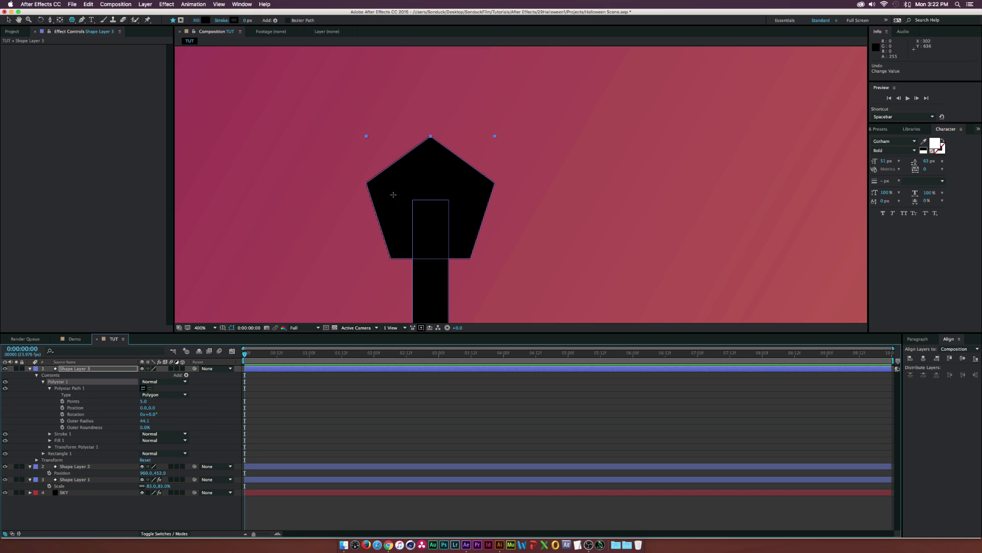
# Align the pentagon and the rectangle on their horizontal centers and move them together back onto the left hillside.
pyautogui.press(',')
pyautogui.click(8, 20)
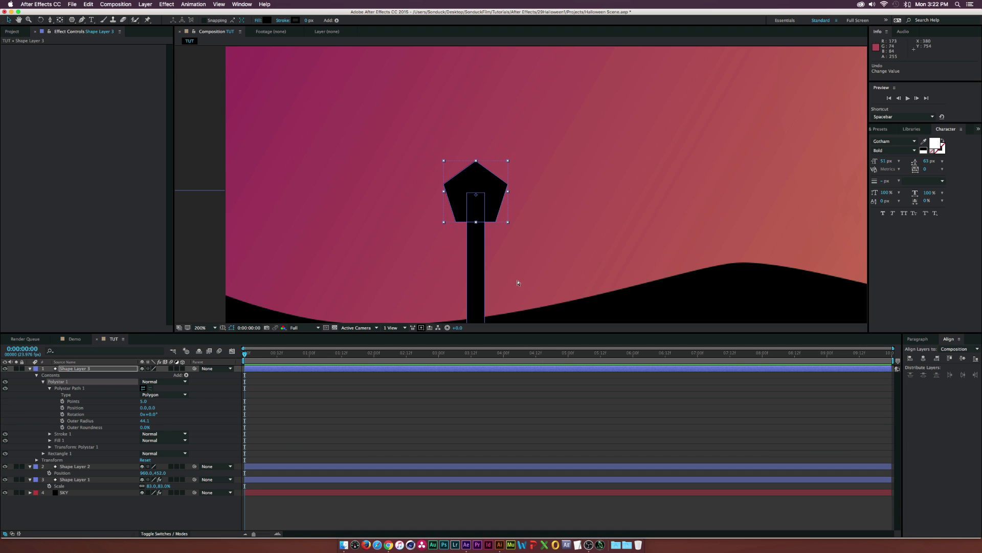
pyautogui.click(59, 453)
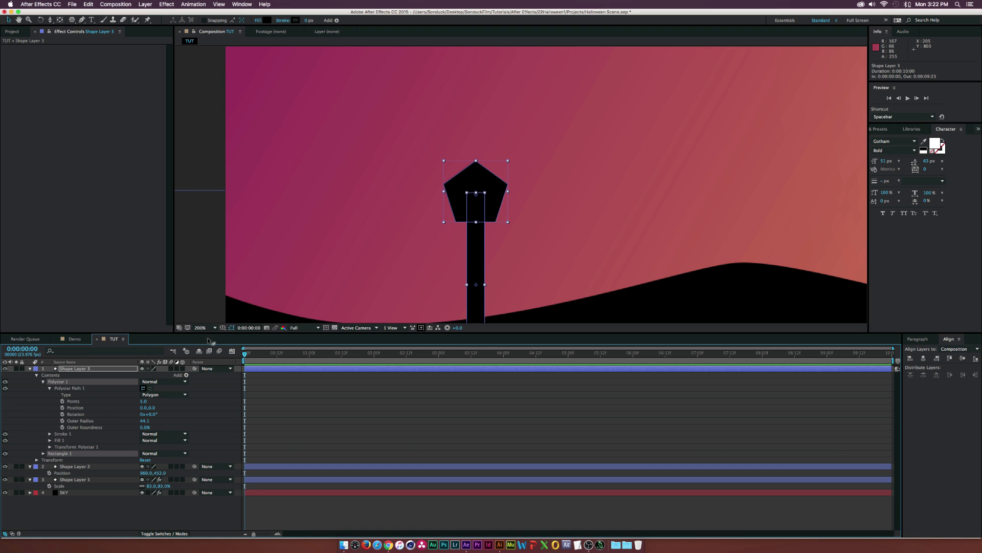
pyautogui.click(923, 359)
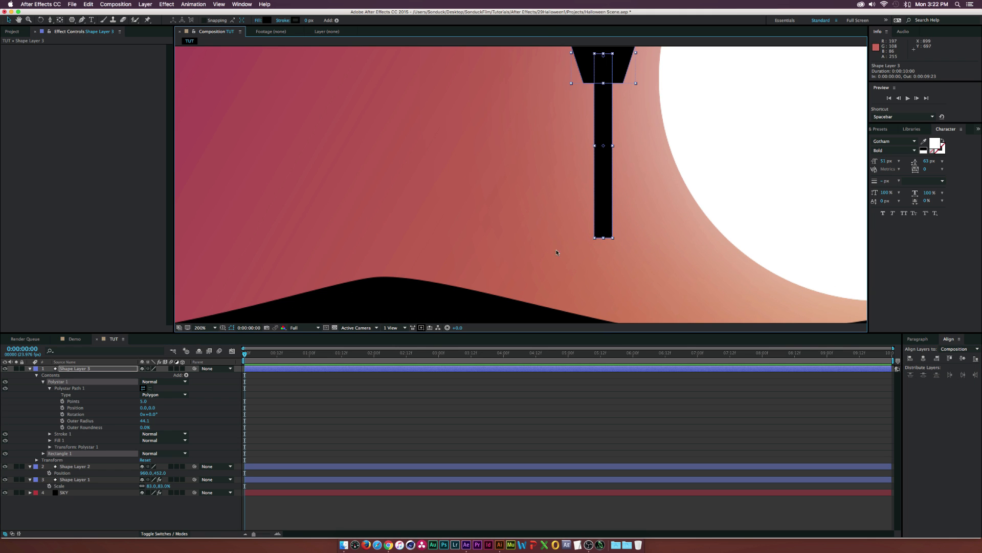
pyautogui.press(',')
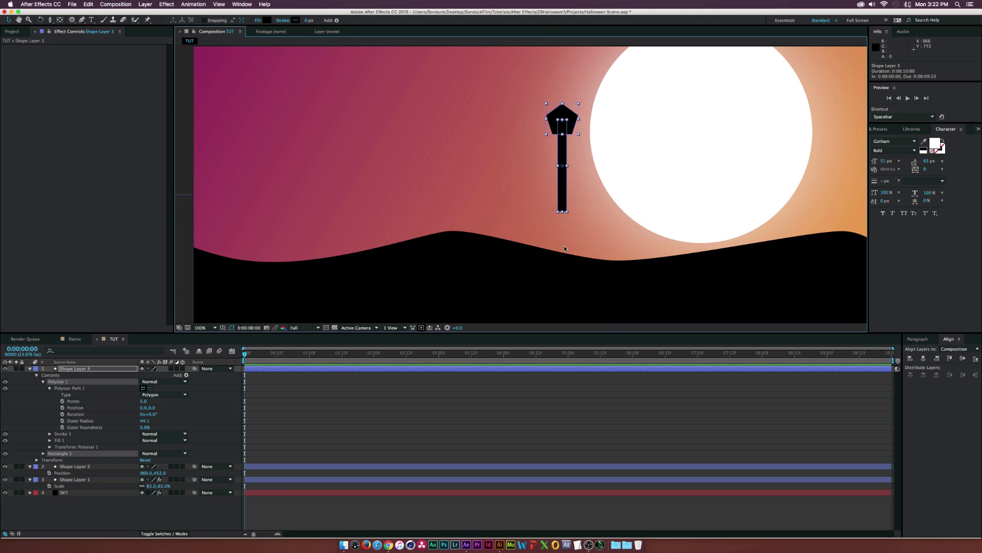
pyautogui.moveTo(563, 186); pyautogui.dragTo(298, 262)
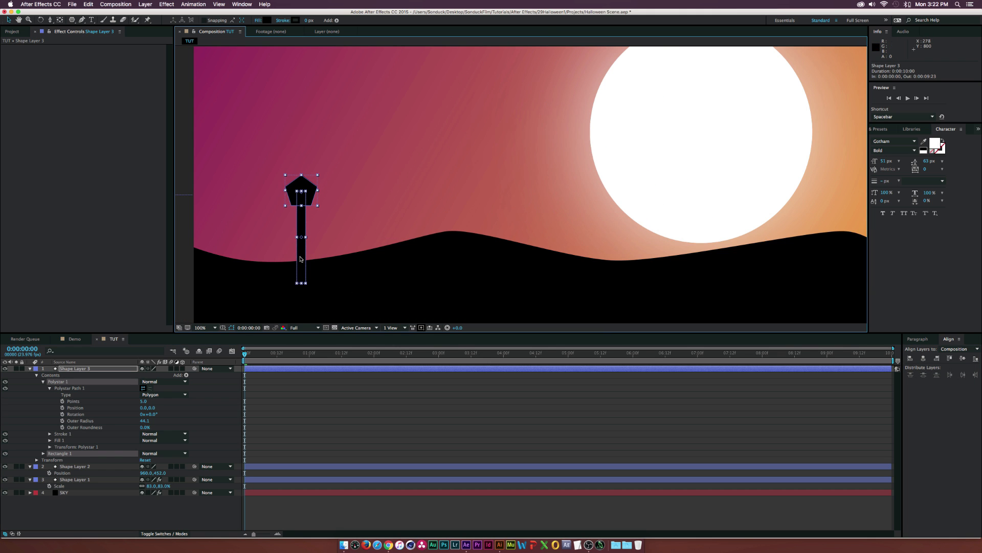
pyautogui.click(142, 498)
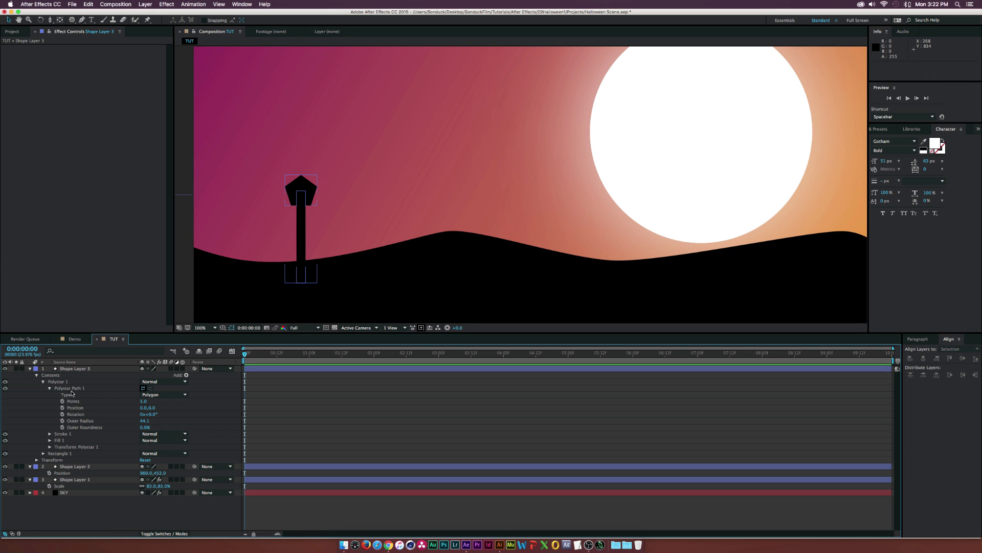
# Convert the post's rectangle path to a Bezier path.
pyautogui.click(50, 388)
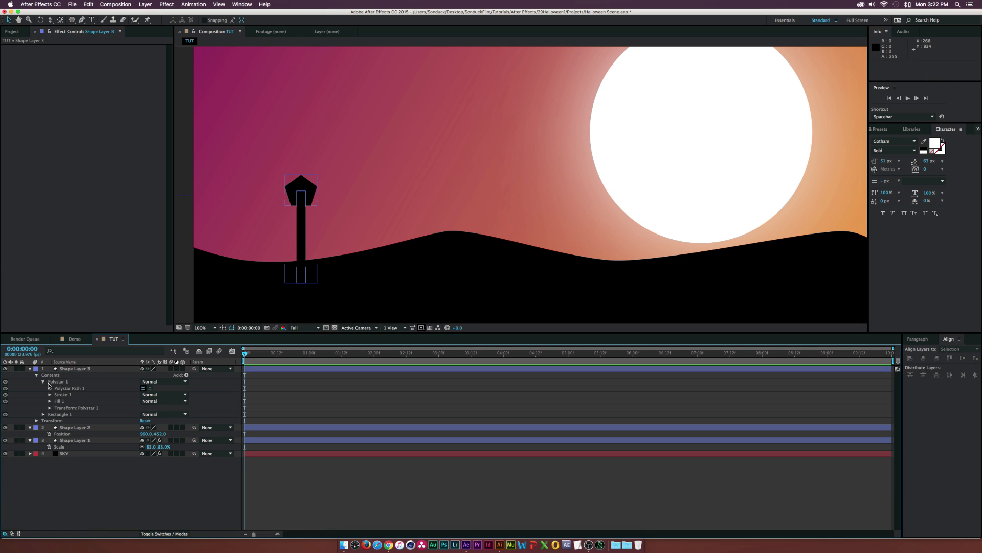
pyautogui.click(60, 415)
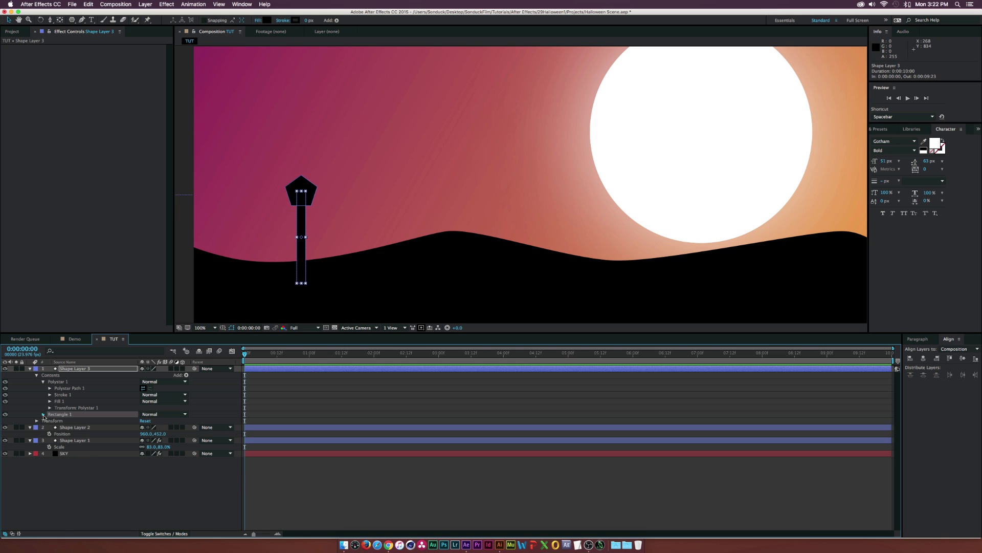
pyautogui.click(43, 414)
pyautogui.click(50, 421)
pyautogui.click(71, 421)
pyautogui.rightClick(74, 422)
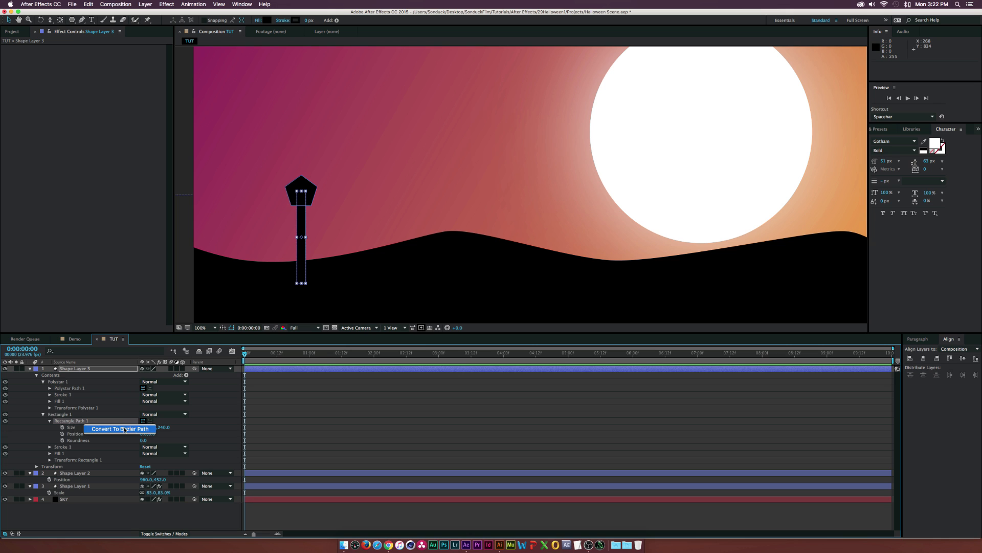
pyautogui.click(130, 432)
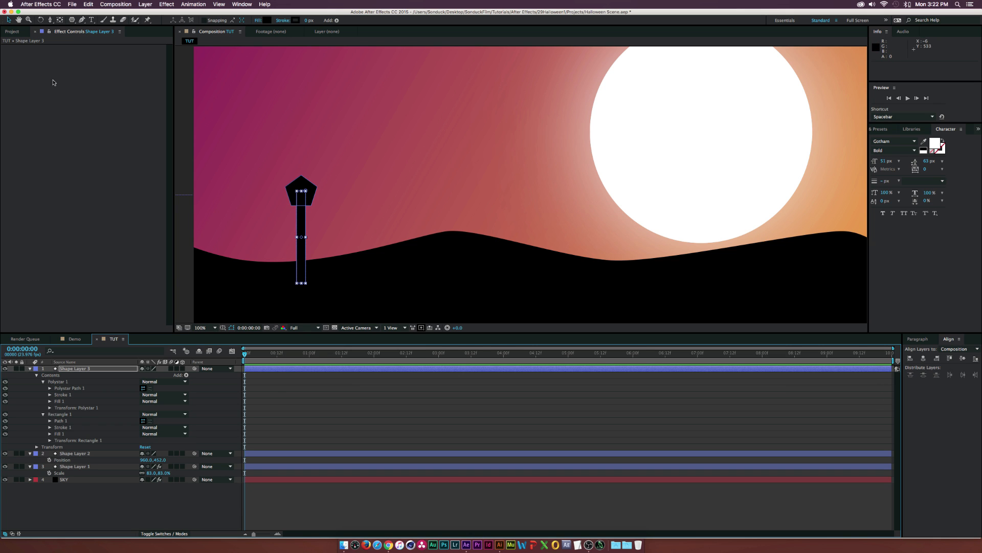
# Lengthen the post by moving its two lower path points further down into the ground, and deselect everything.
pyautogui.click(60, 420)
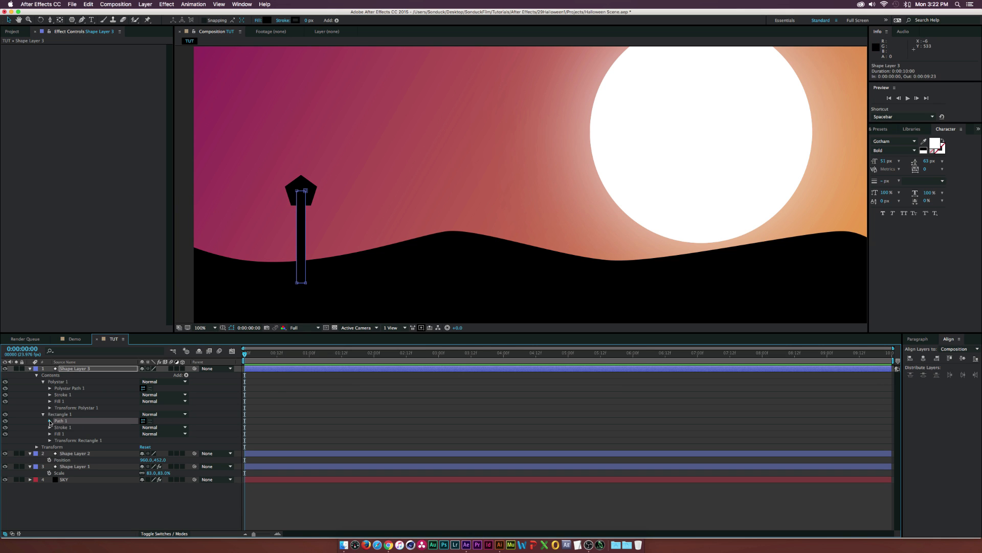
pyautogui.click(50, 420)
pyautogui.click(305, 283)
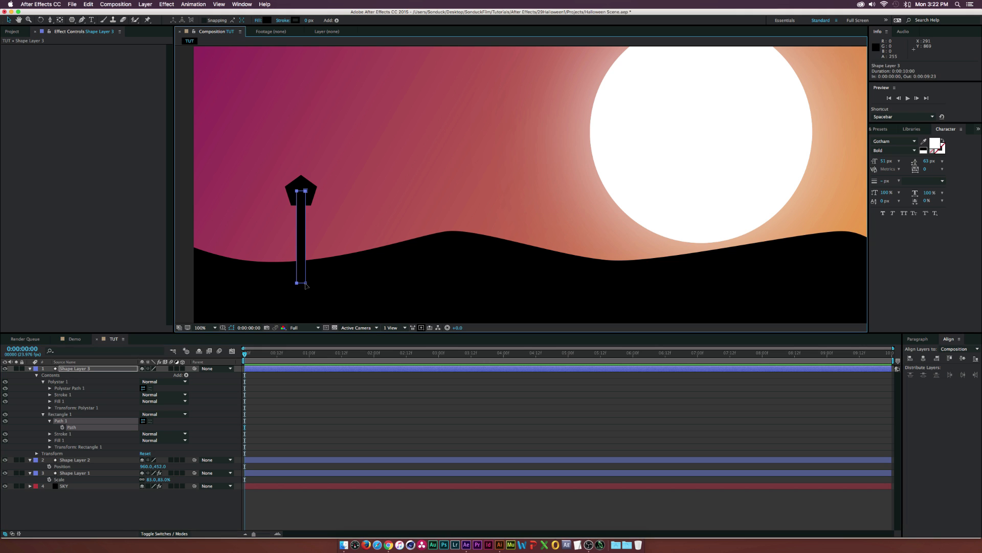
pyautogui.moveTo(297, 283); pyautogui.dragTo(297, 316)
pyautogui.click(216, 495)
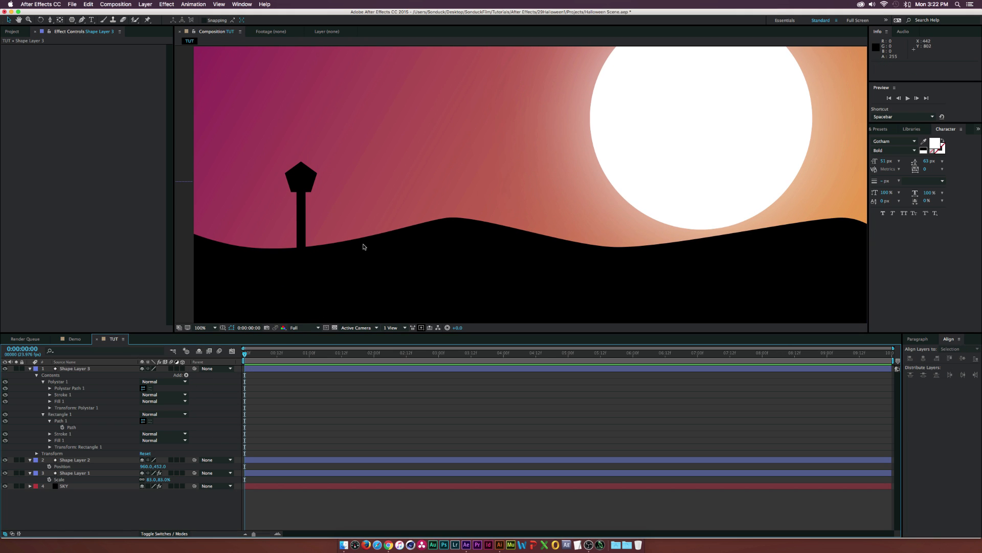
# Add a Repeater to the contents of the fence post's shape layer.
pyautogui.click(58, 398)
pyautogui.click(75, 369)
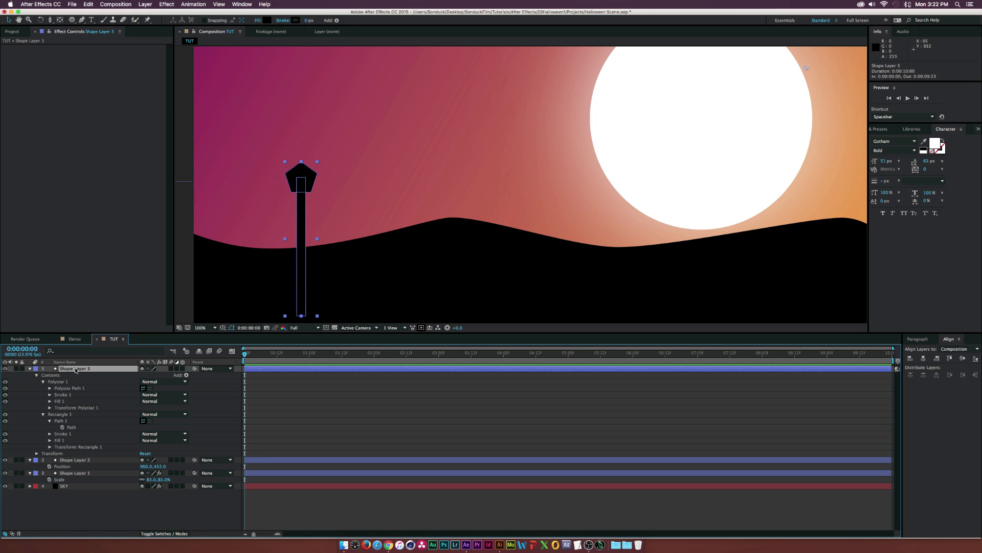
pyautogui.click(37, 375)
pyautogui.click(186, 375)
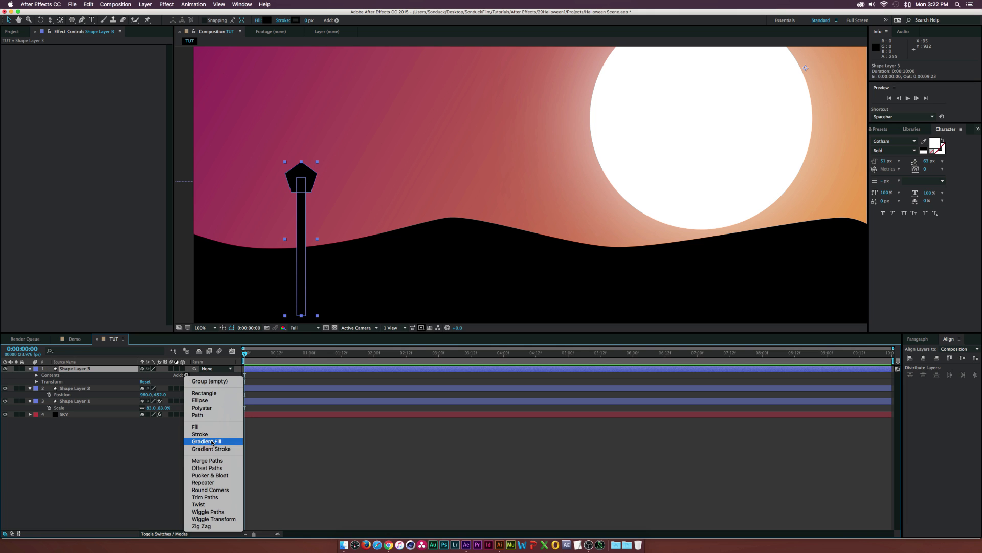
pyautogui.click(202, 482)
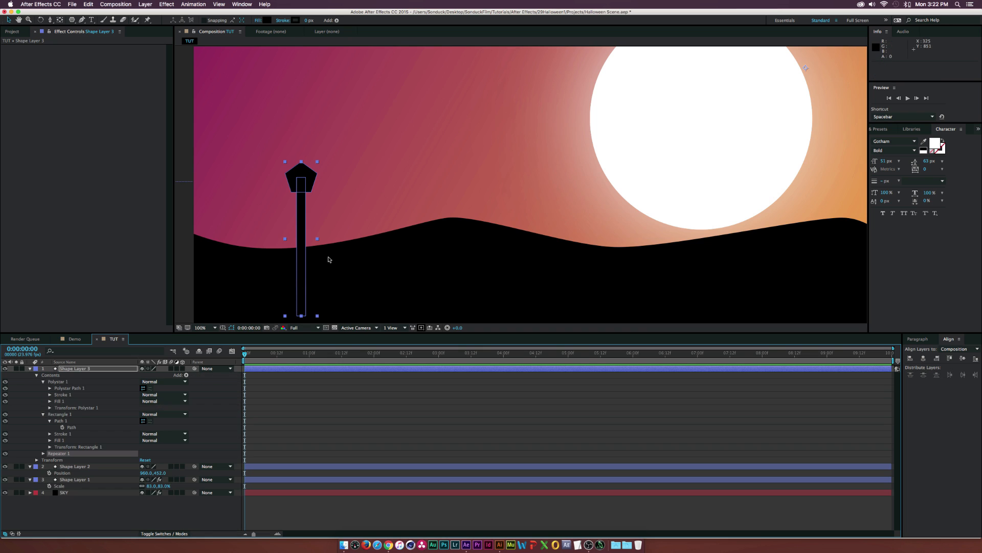
# Set the repeater to 109 copies and its transform position to 184, 0 to space the posts across the frame.
pyautogui.press(',')
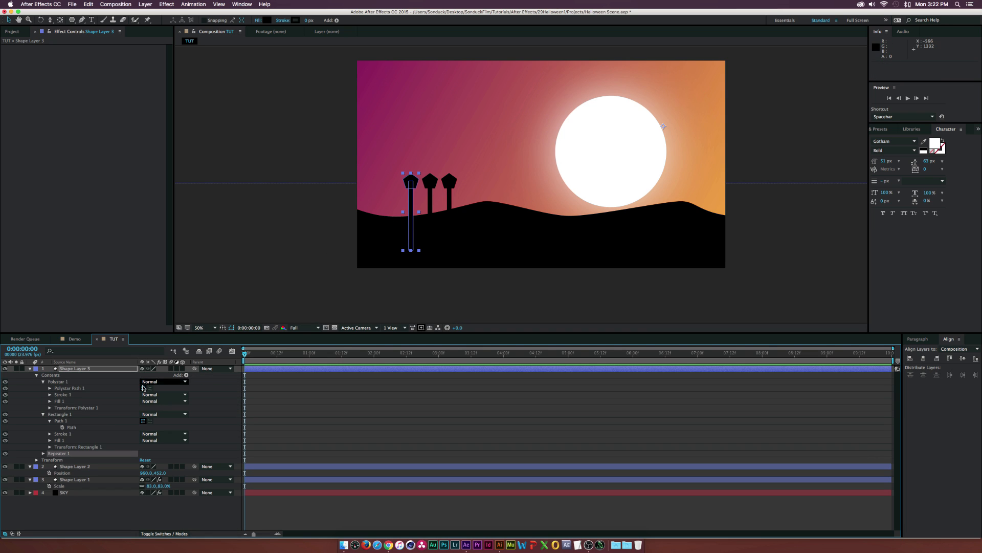
pyautogui.click(42, 454)
pyautogui.moveTo(143, 460); pyautogui.dragTo(151, 461)
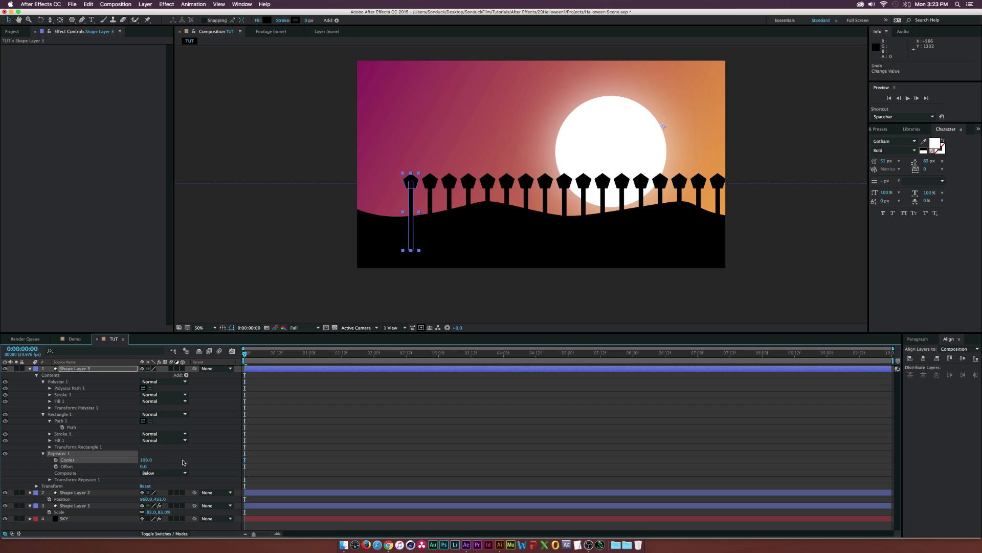
pyautogui.click(50, 480)
pyautogui.moveTo(141, 493); pyautogui.dragTo(177, 494)
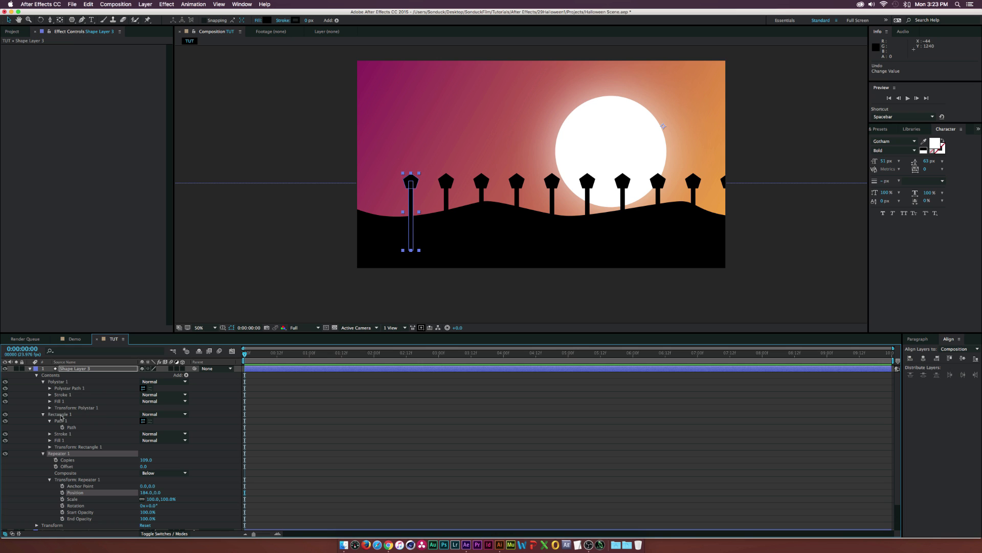
# Collapse the fence post's shape layer and rename it Fence.
pyautogui.click(29, 368)
pyautogui.click(73, 369)
pyautogui.press('Return')
pyautogui.write('Fenc')
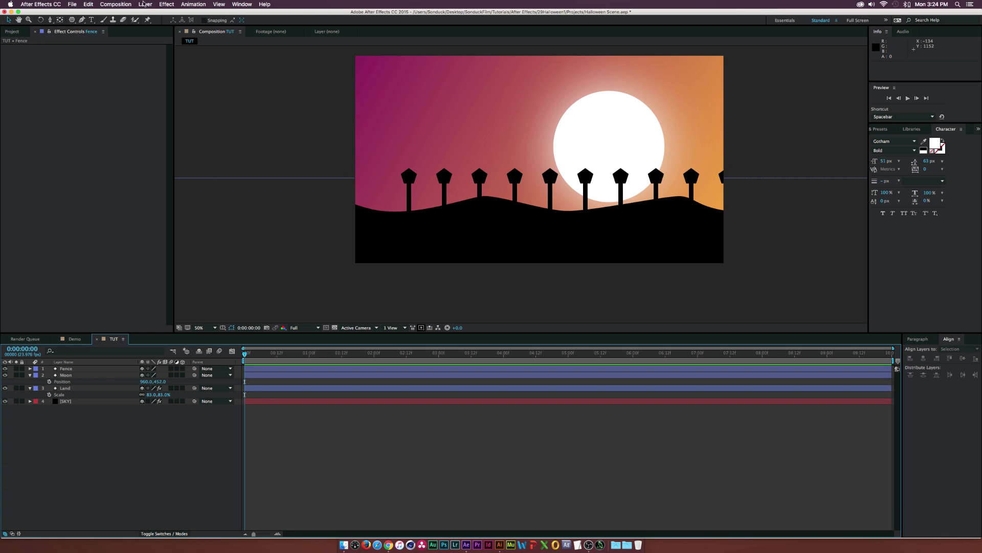
# Create a two-node camera with the 50mm preset and dismiss the notice about 2D layers.
pyautogui.click(145, 4)
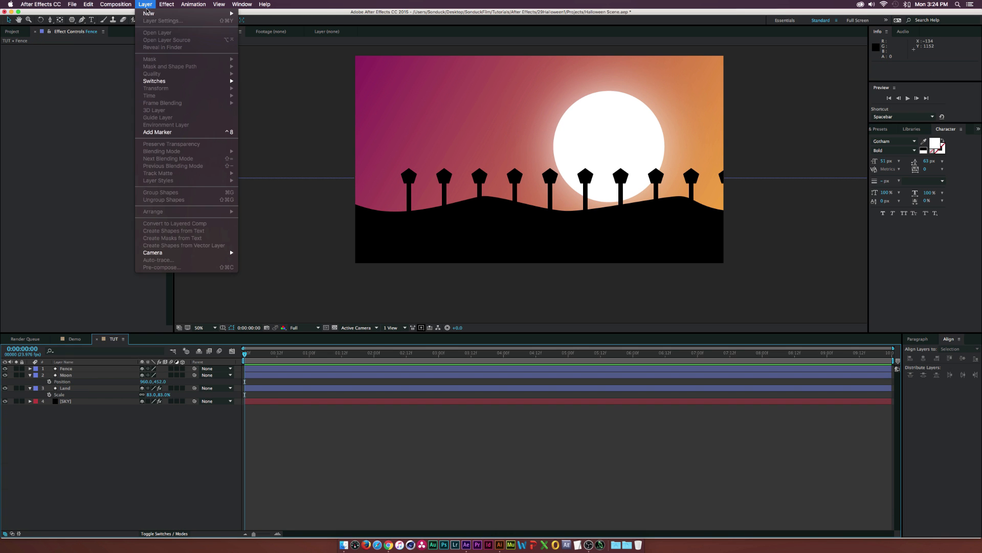
pyautogui.moveTo(169, 14)
pyautogui.click(268, 36)
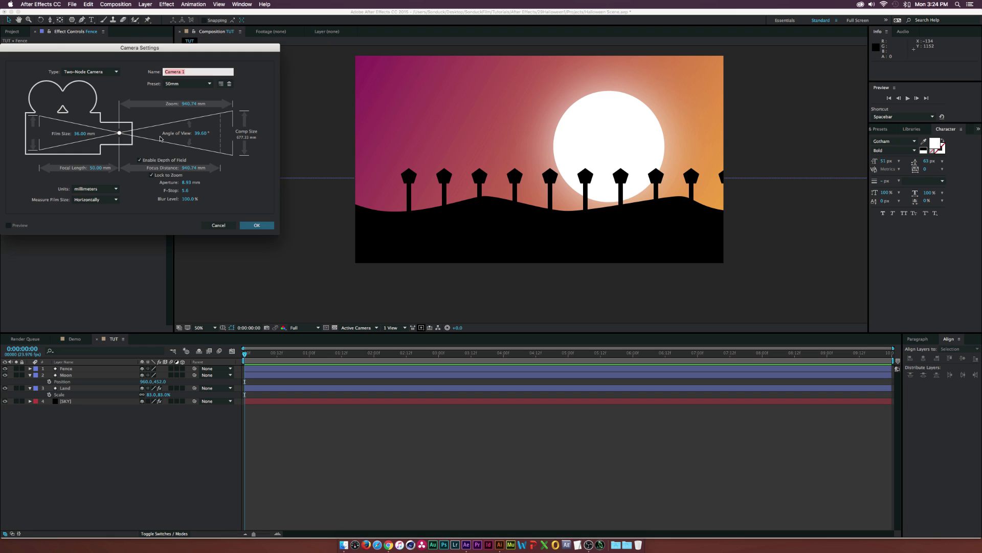
pyautogui.click(253, 225)
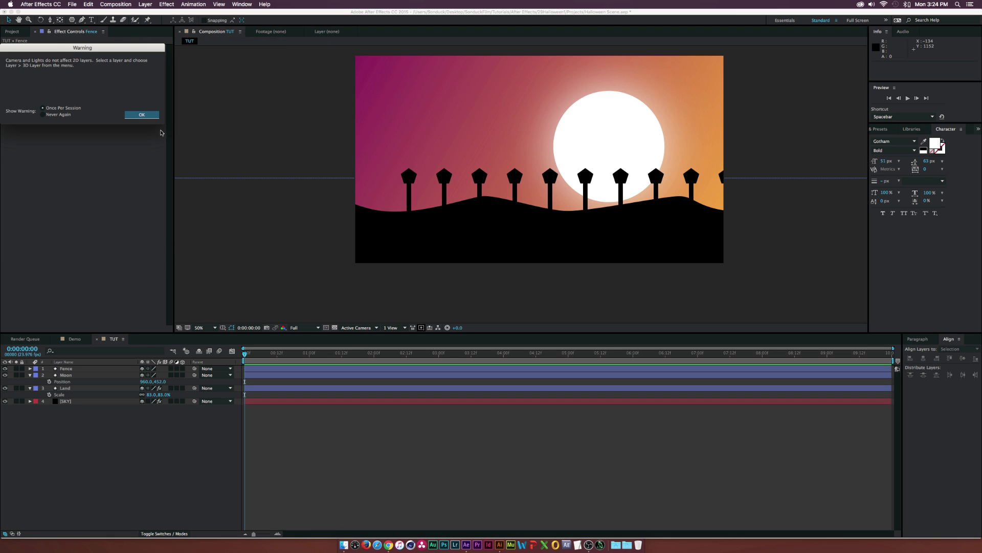
pyautogui.click(142, 115)
# Make the Fence, Moon and Land layers 3D and collapse their properties.
pyautogui.moveTo(182, 375); pyautogui.dragTo(182, 381)
pyautogui.click(182, 421)
pyautogui.click(71, 473)
pyautogui.click(30, 382)
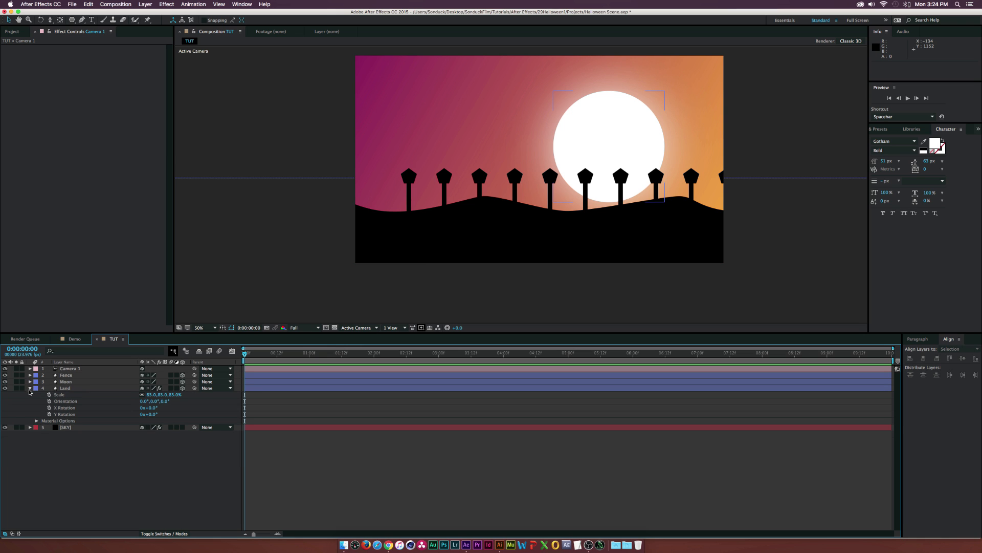
pyautogui.click(30, 388)
# Set a Position keyframe for the camera at 2 seconds.
pyautogui.click(82, 369)
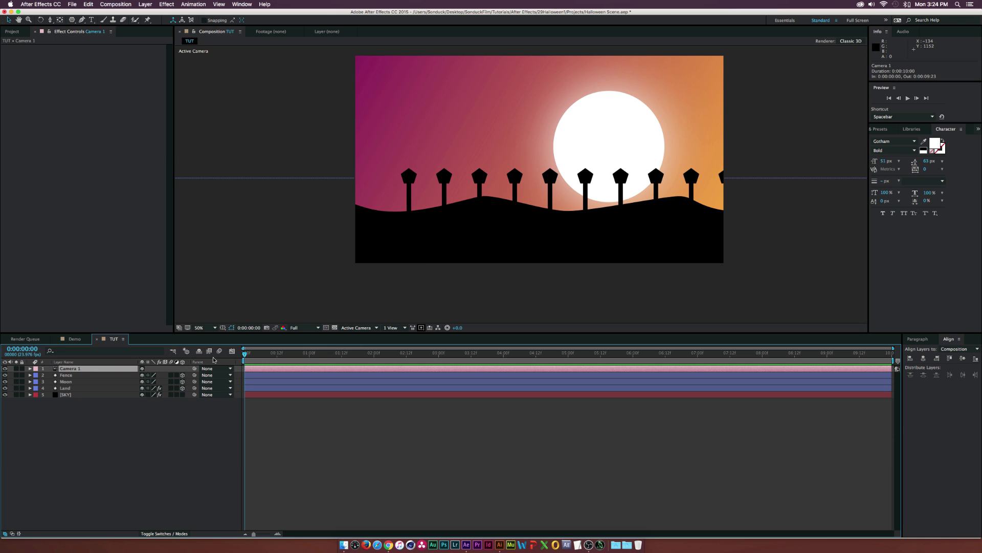
pyautogui.press('p')
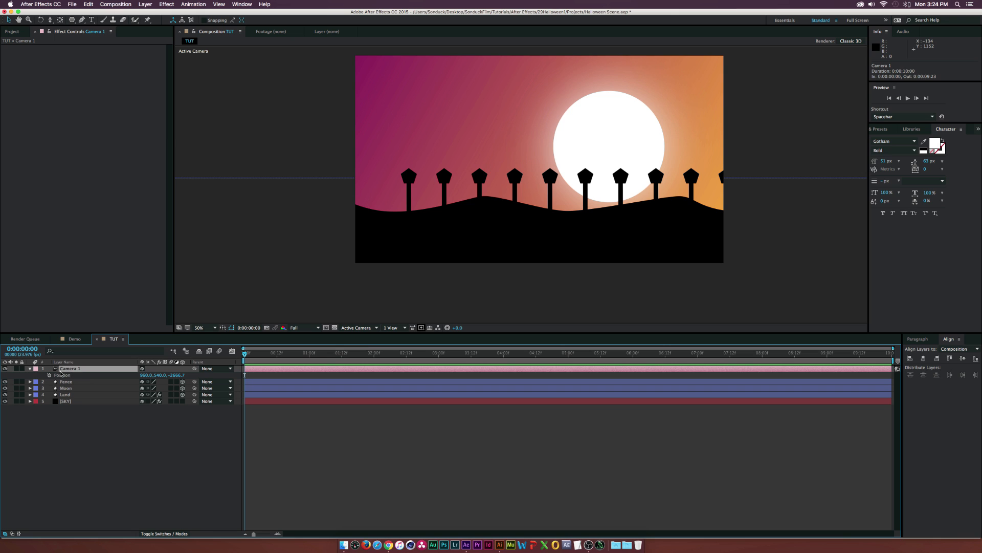
pyautogui.click(374, 355)
pyautogui.click(50, 375)
# At the first frame, pull the camera back with the Track Z Camera Tool to a Z position of about -8866.7.
pyautogui.moveTo(259, 353); pyautogui.dragTo(237, 348)
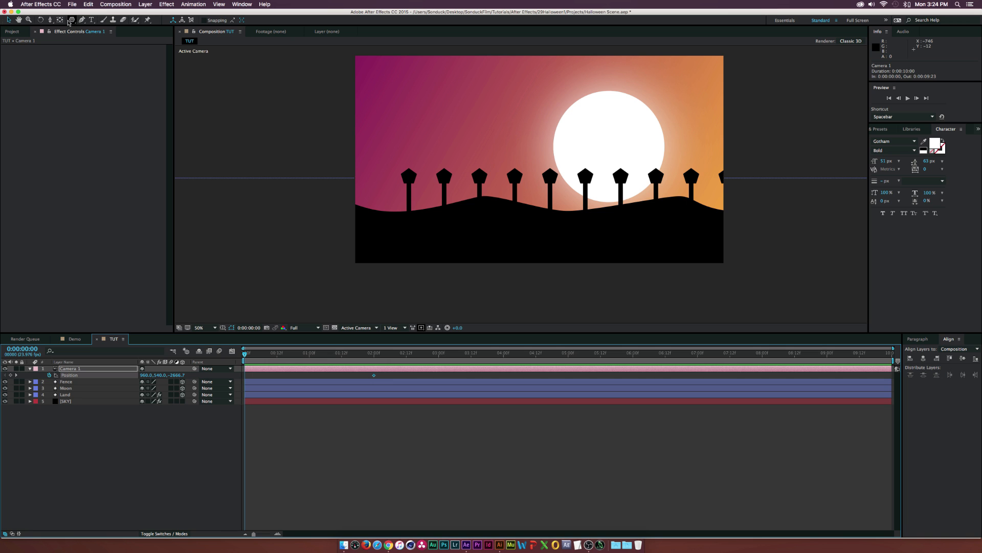
pyautogui.click(50, 20)
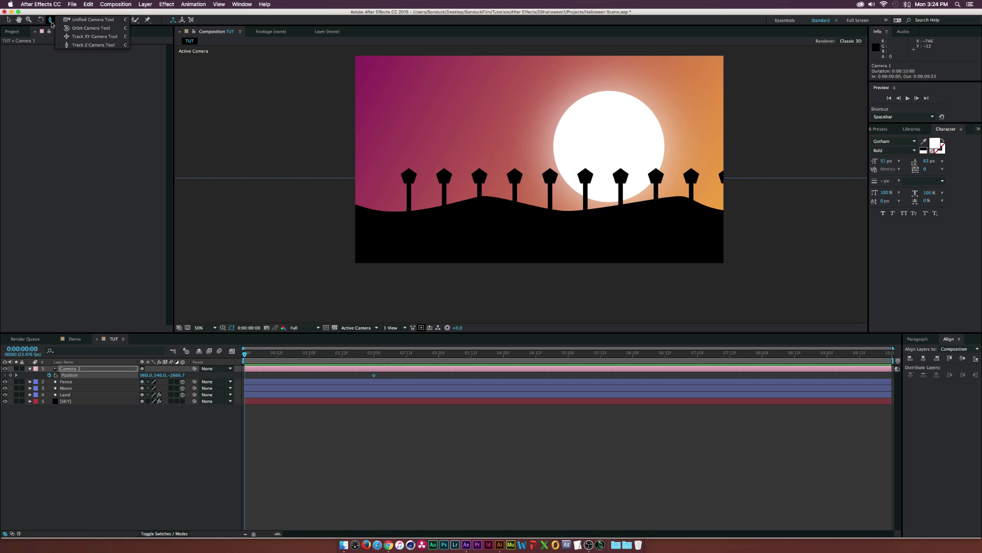
pyautogui.click(79, 45)
pyautogui.moveTo(532, 228); pyautogui.dragTo(530, 282)
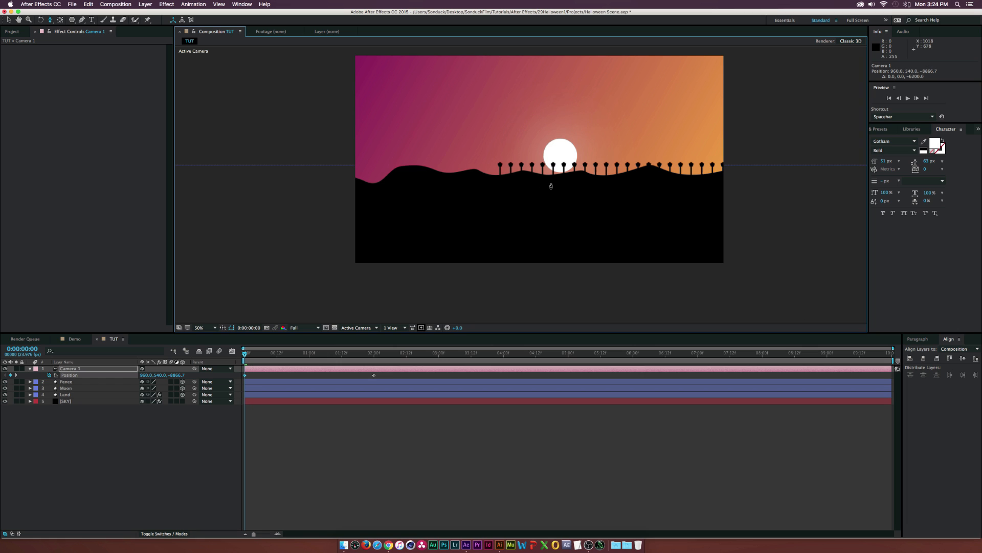
# Shift the Fence layer's X position leftward until the posts span the full width of the frame.
pyautogui.click(74, 380)
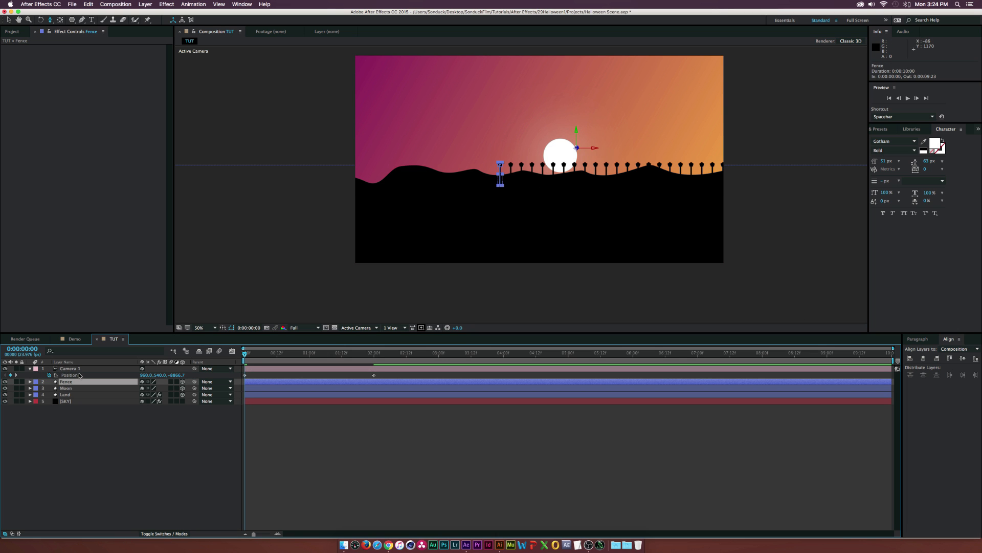
pyautogui.press('p')
pyautogui.press(';')
pyautogui.moveTo(148, 388); pyautogui.dragTo(44, 393)
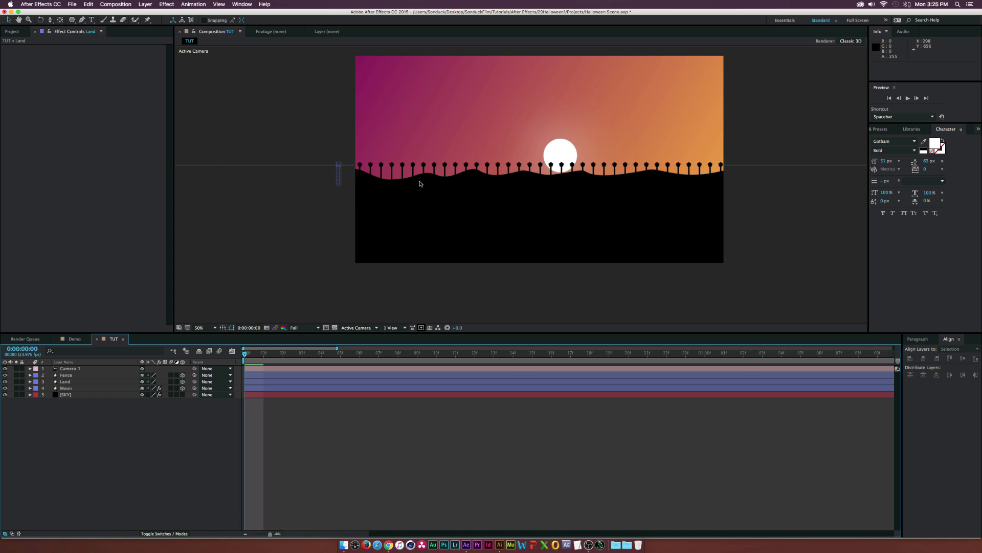
# Draw a thin black horizontal rectangle across all the fence posts as a rail on a new shape layer.
pyautogui.moveTo(72, 19); pyautogui.dragTo(104, 22)
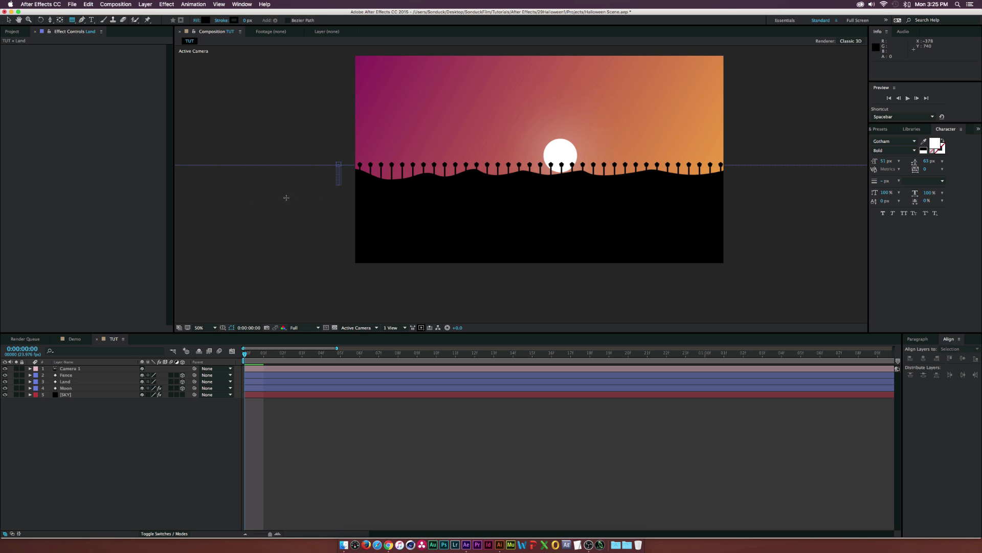
pyautogui.moveTo(314, 169); pyautogui.dragTo(762, 168)
pyautogui.press('v')
pyautogui.click(119, 457)
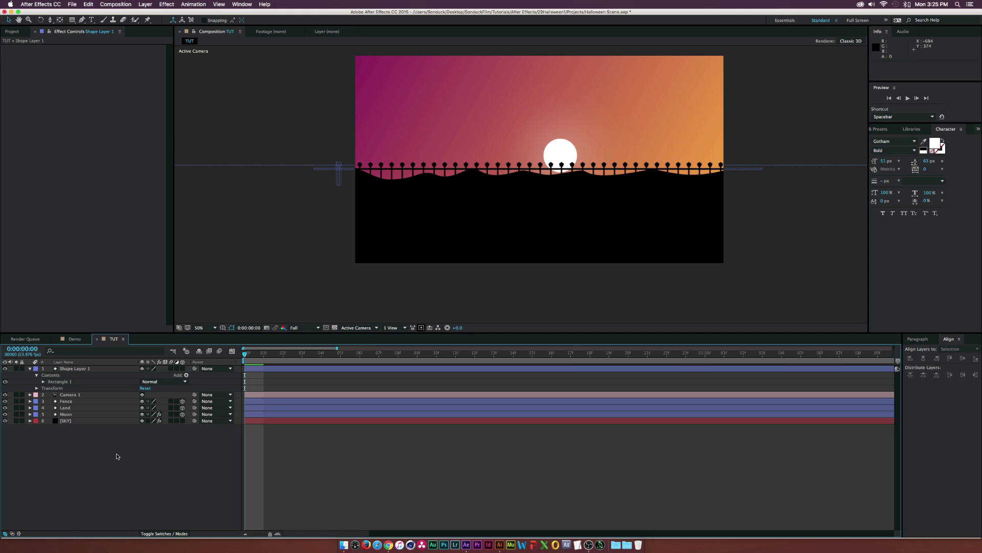
# Make the rail's shape layer 3D and set its scale to 340% so it spans the fence again.
pyautogui.click(183, 369)
pyautogui.click(66, 369)
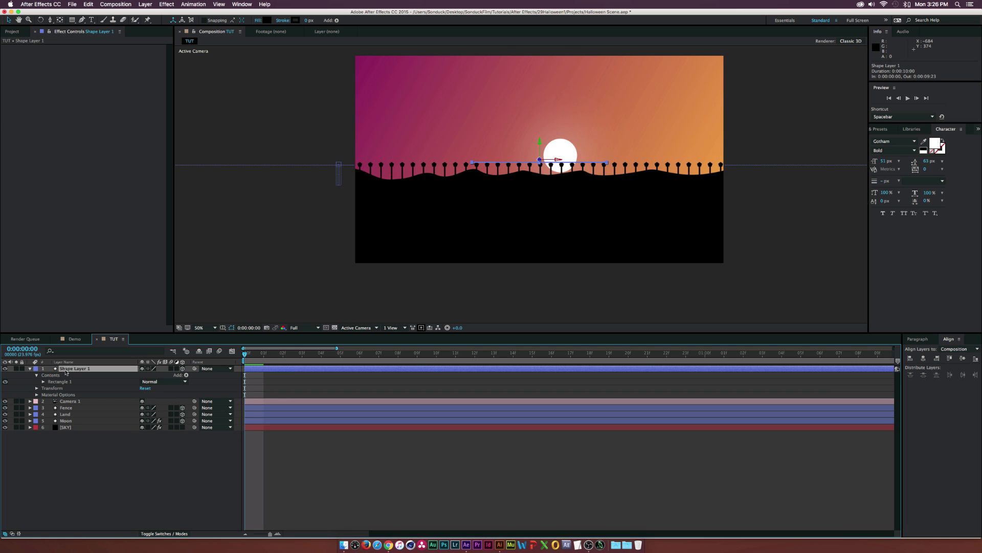
pyautogui.press('`')
pyautogui.press('s')
pyautogui.press('`')
pyautogui.moveTo(159, 379); pyautogui.dragTo(245, 374)
pyautogui.click(218, 449)
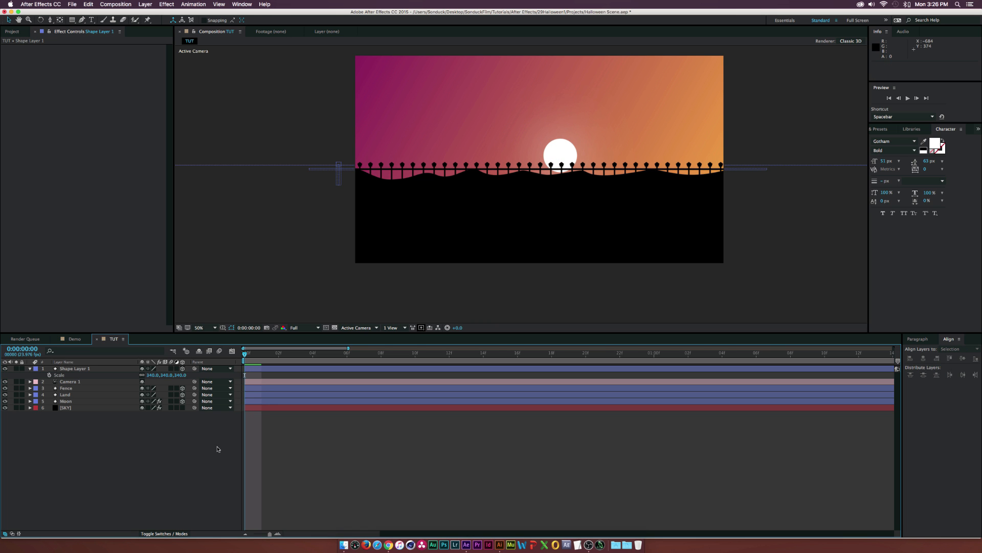
# Scrub from the start to about 2 seconds to preview the camera move, fitting the whole composition duration in the timeline.
pyautogui.moveTo(245, 353); pyautogui.dragTo(721, 385)
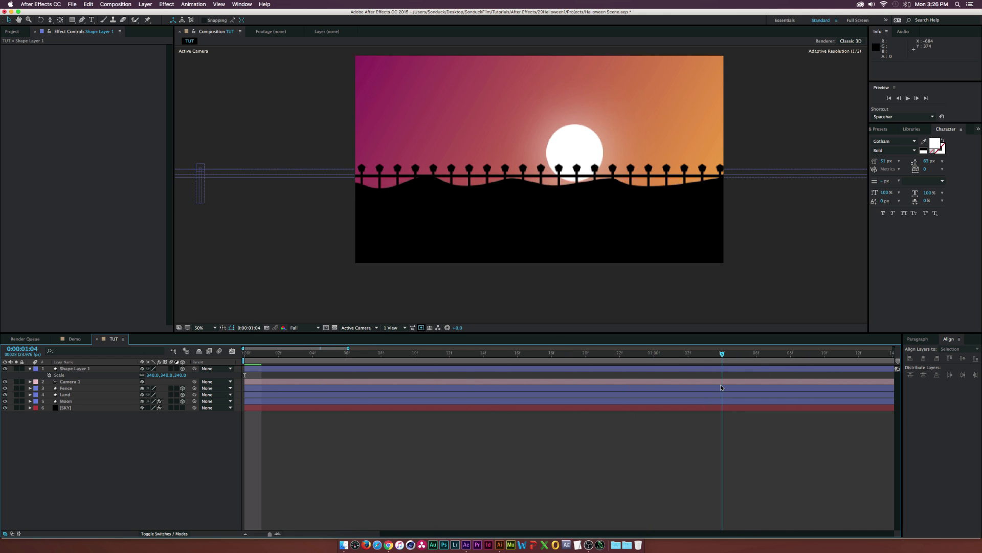
pyautogui.press('-')
pyautogui.press('-')
pyautogui.press('-')
pyautogui.press('-')
pyautogui.press('-')
pyautogui.press('-')
pyautogui.moveTo(327, 357); pyautogui.dragTo(371, 358)
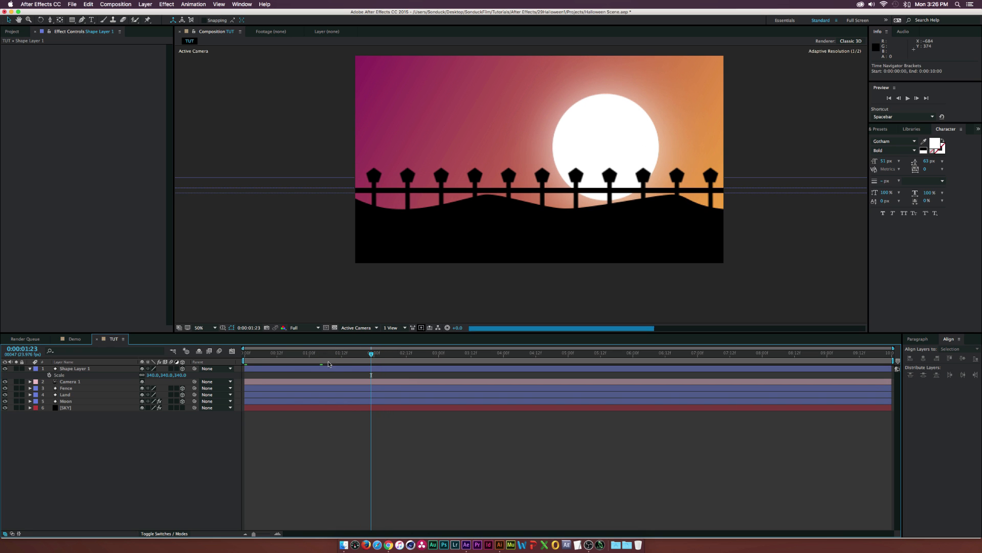
# Animate the Moon's position with a keyframe at the first frame and a second at 8 seconds that raises it high in the sky.
pyautogui.click(67, 401)
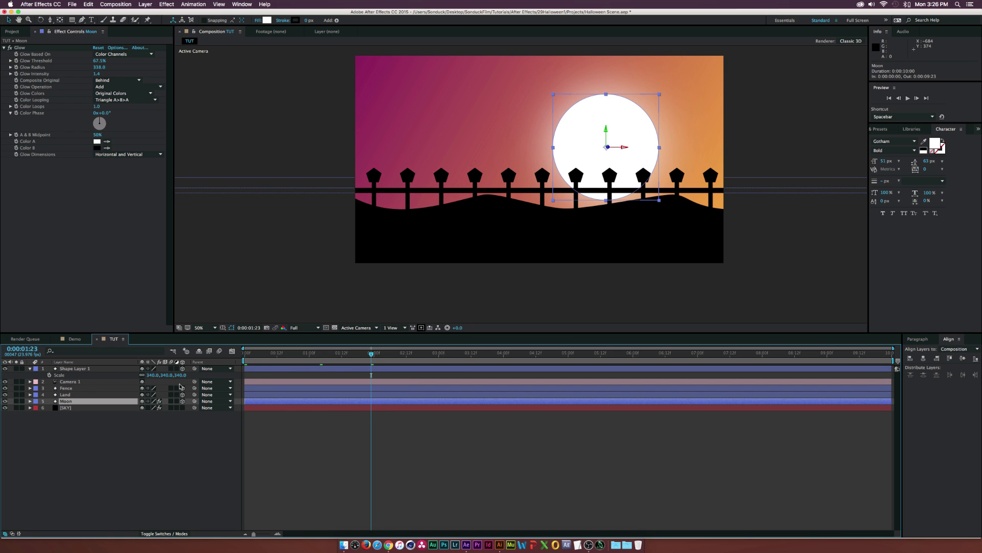
pyautogui.moveTo(370, 354); pyautogui.dragTo(211, 357)
pyautogui.press('p')
pyautogui.click(49, 407)
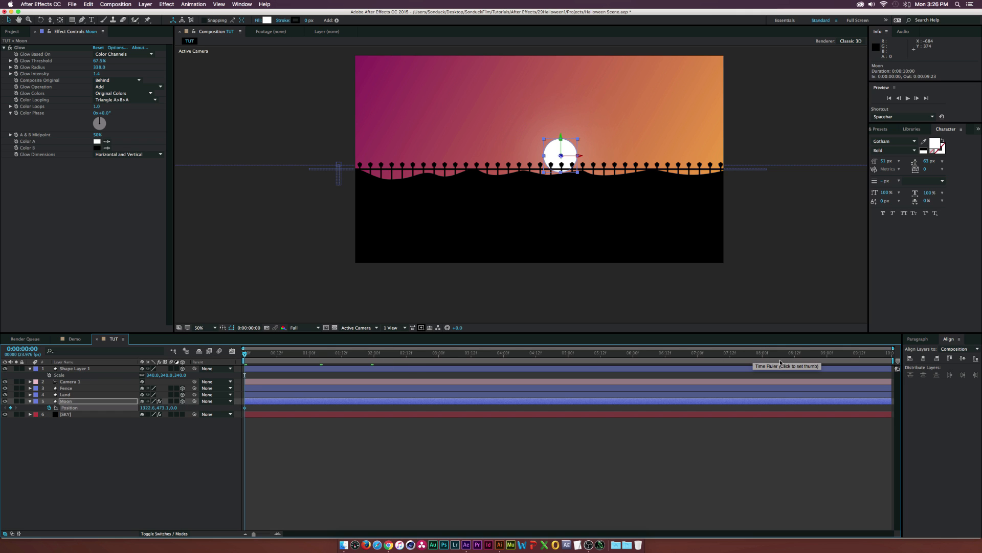
pyautogui.click(762, 353)
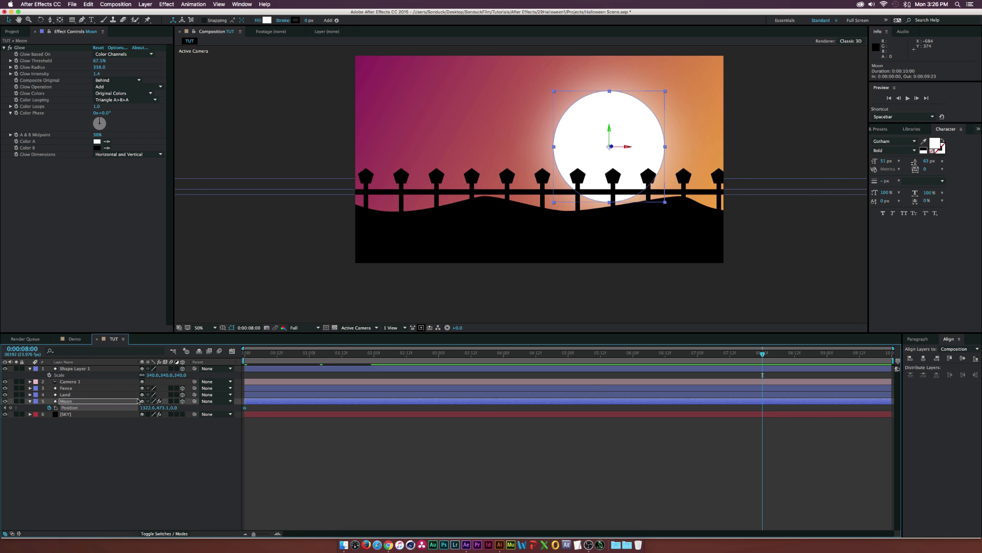
pyautogui.moveTo(158, 408); pyautogui.dragTo(148, 407)
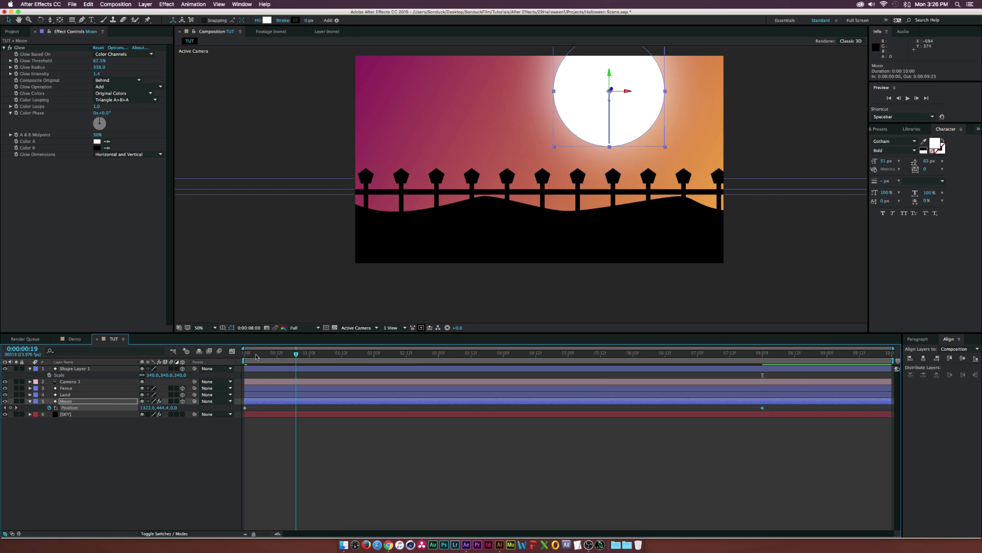
# Set the Moon layer's scale to 102%.
pyautogui.press('Home')
pyautogui.press('s')
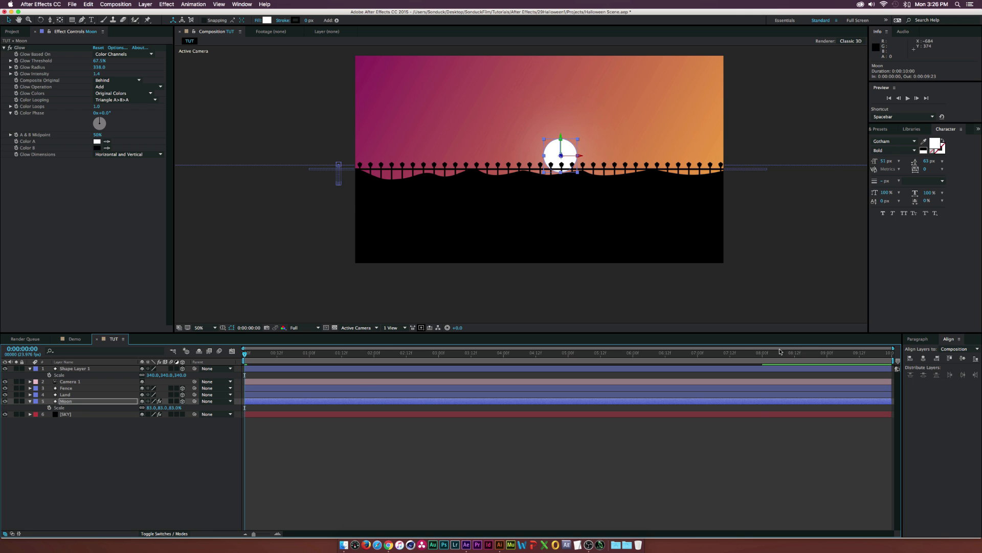
pyautogui.moveTo(748, 353); pyautogui.dragTo(722, 353)
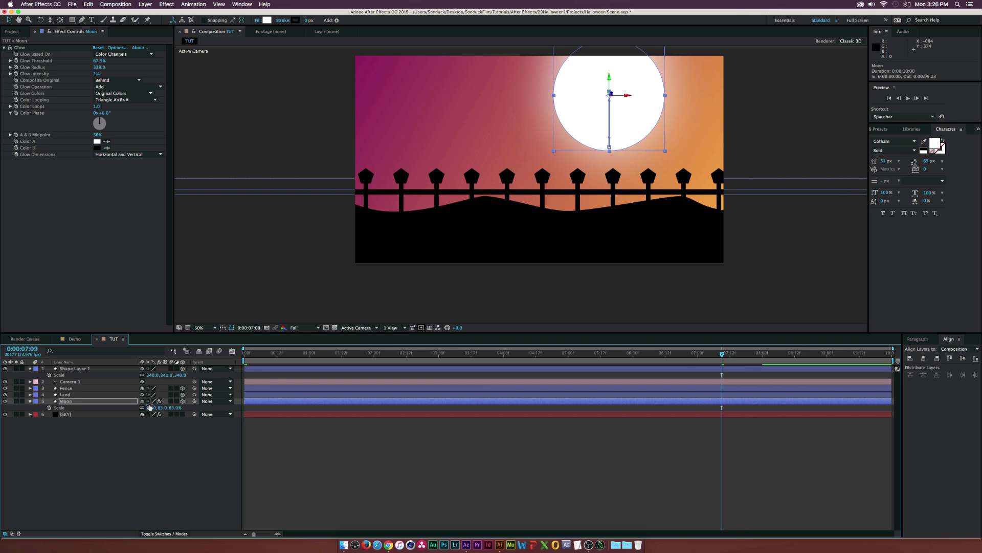
pyautogui.moveTo(150, 407); pyautogui.dragTo(159, 407)
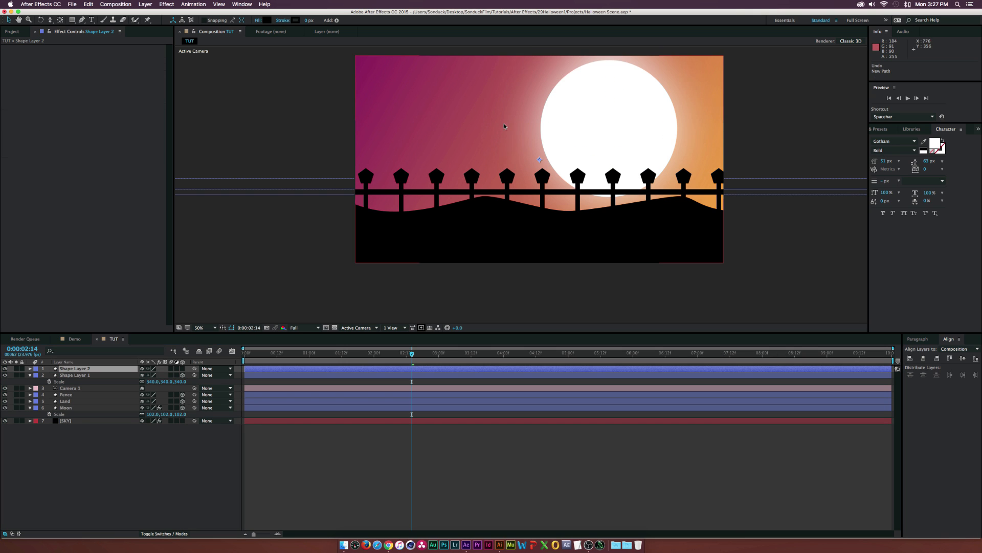
# Draw a closed, irregular cloud shape in the sky beside the moon with the Pen tool on Shape Layer 2, and deselect it.
pyautogui.click(82, 20)
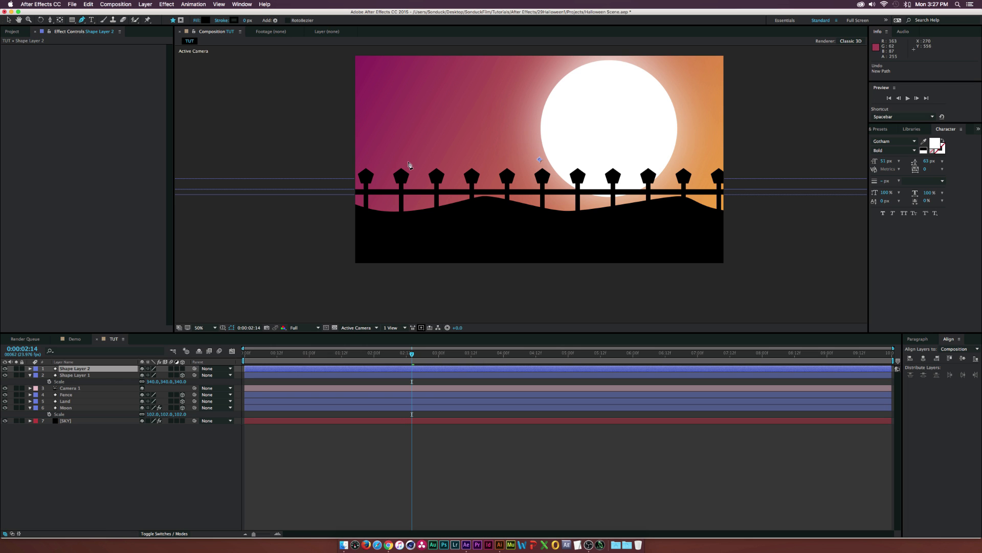
pyautogui.click(443, 150)
pyautogui.moveTo(426, 147); pyautogui.dragTo(549, 136)
pyautogui.click(539, 151)
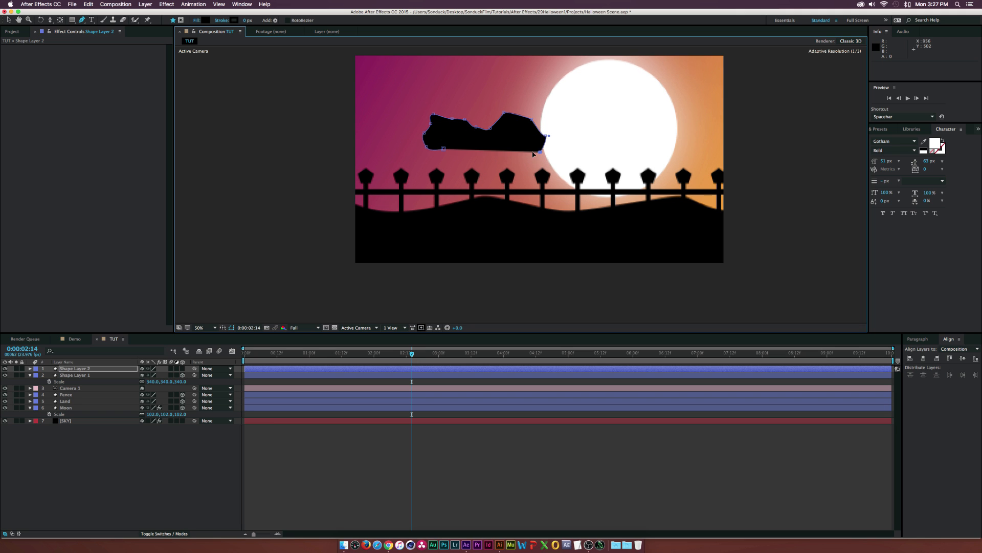
pyautogui.click(496, 140)
pyautogui.click(483, 146)
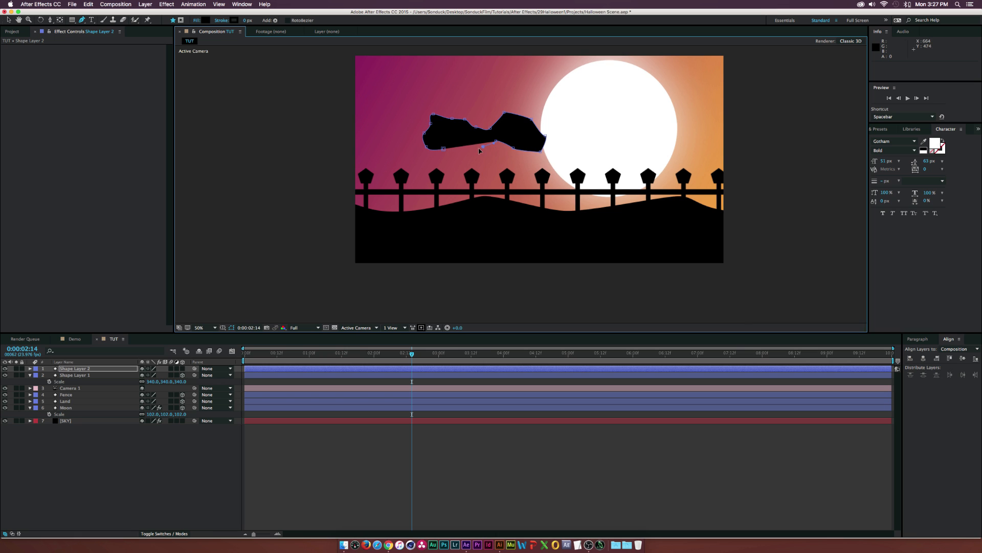
pyautogui.click(449, 150)
pyautogui.click(8, 19)
pyautogui.click(132, 456)
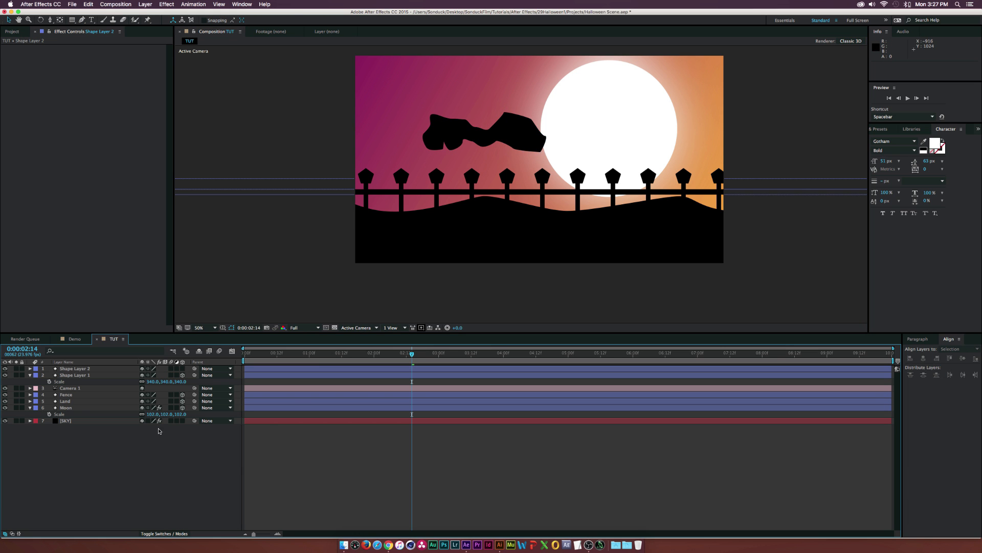
# Change the cloud shape's fill color to white.
pyautogui.click(70, 368)
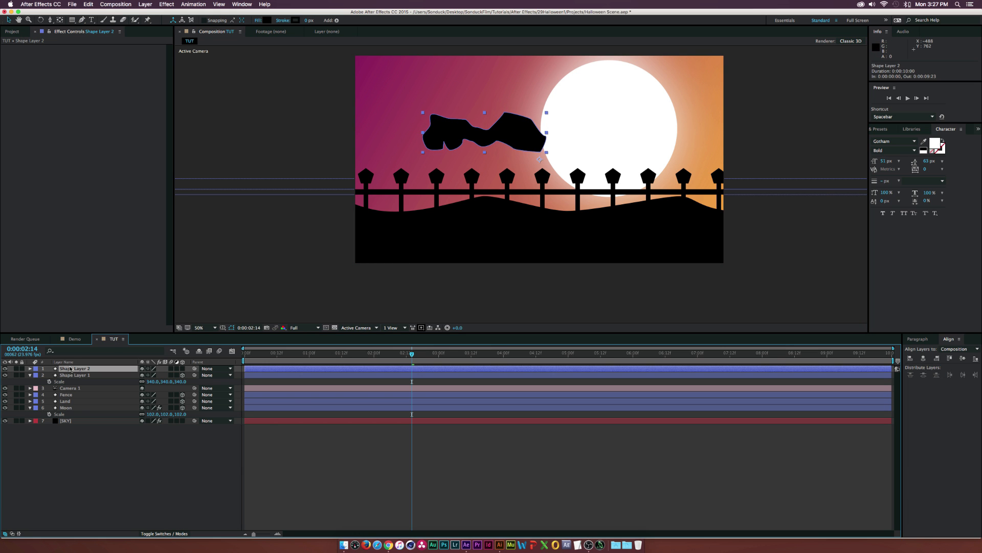
pyautogui.click(271, 20)
pyautogui.moveTo(8, 92); pyautogui.dragTo(4, 57)
pyautogui.click(179, 59)
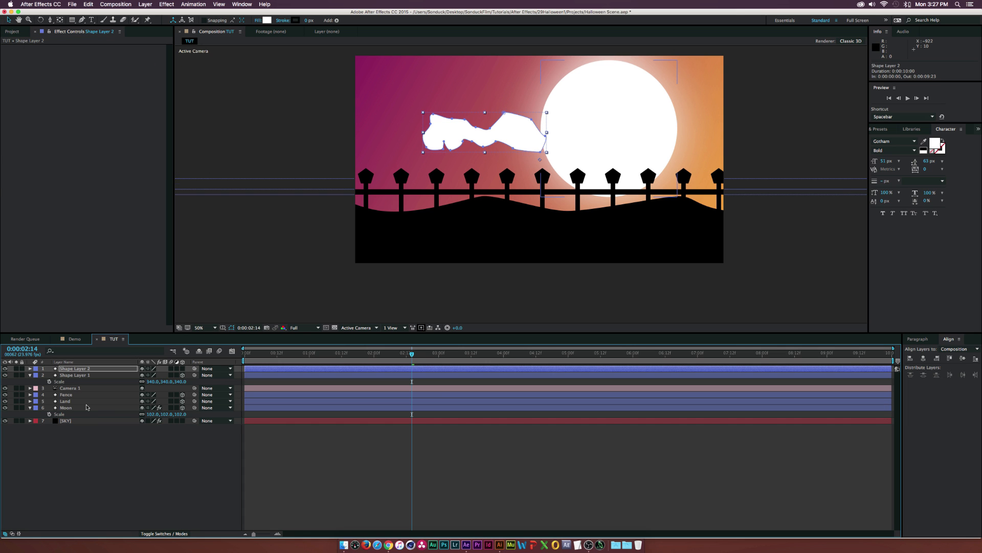
# Lower the cloud layer's opacity until it is only faint against the sky, and deselect it.
pyautogui.press('t')
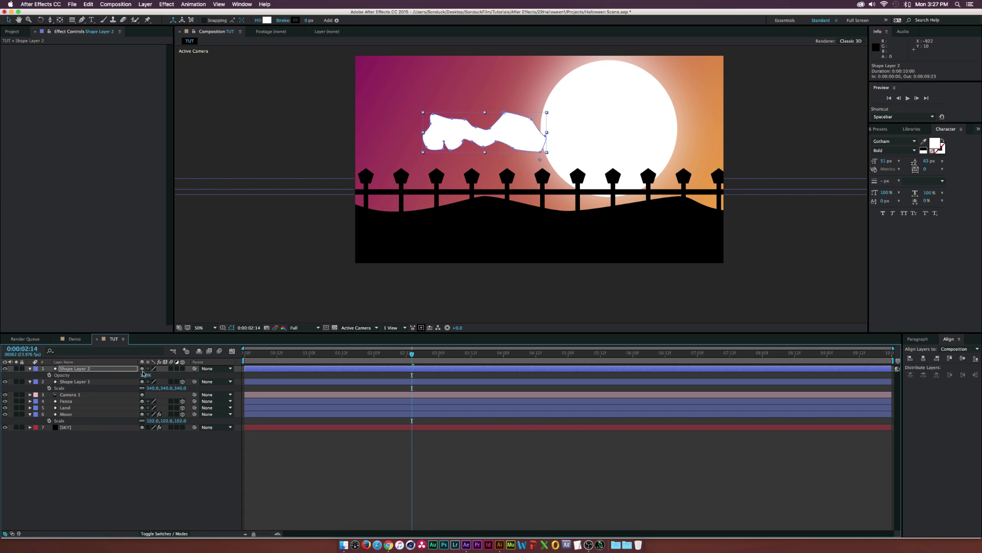
pyautogui.click(133, 465)
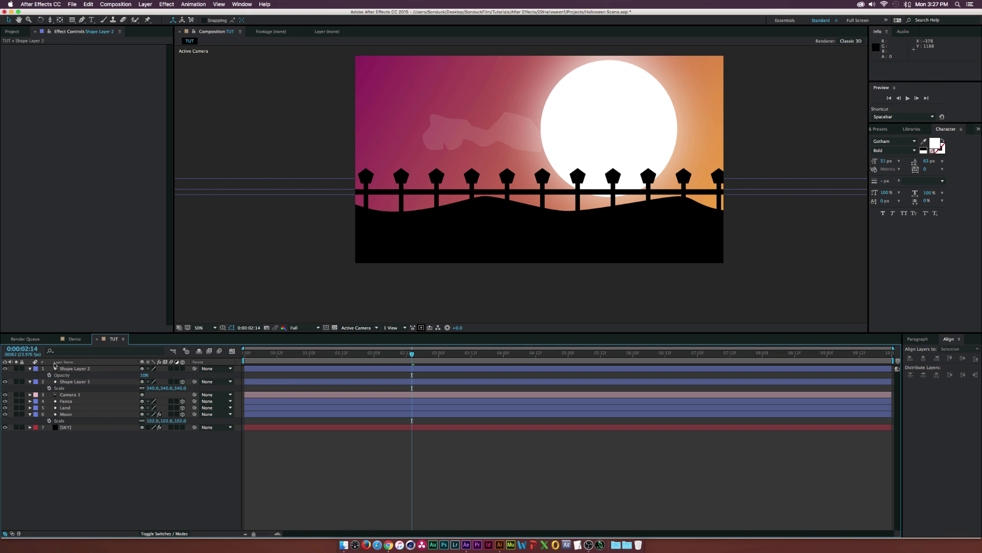
pyautogui.click(72, 369)
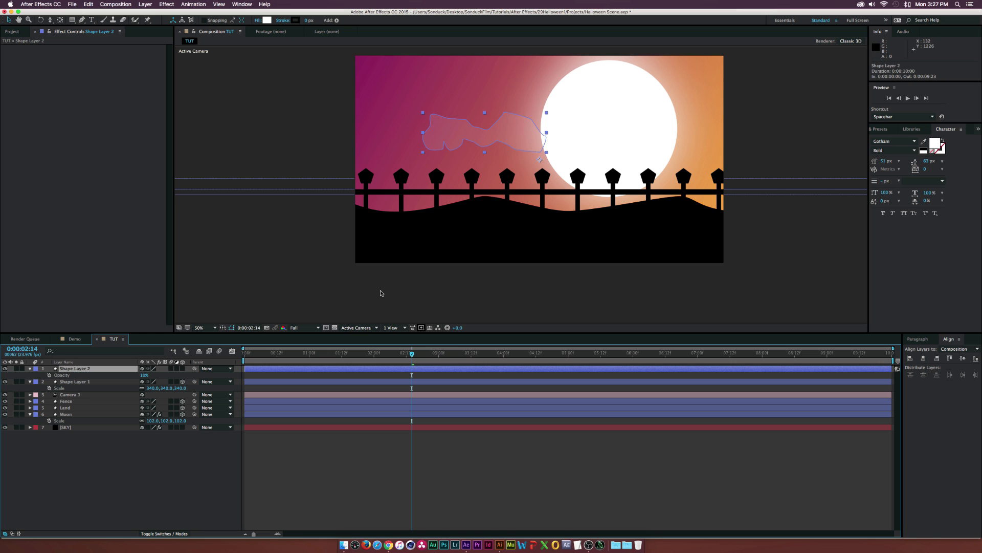
pyautogui.click(115, 461)
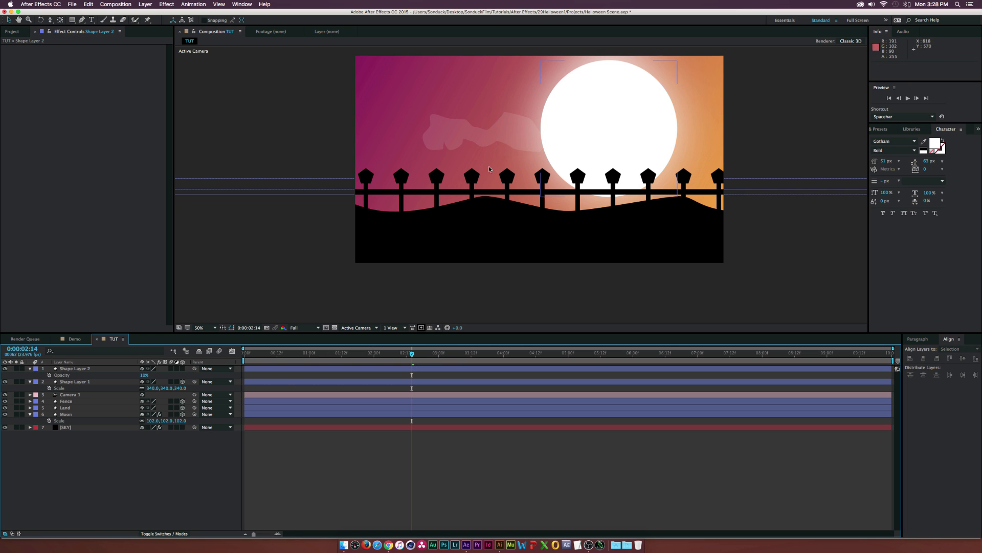
# Draw several more closed, irregular cloud shapes on Shape Layer 2, spread across the sky and over the moon with the Pen tool.
pyautogui.click(74, 368)
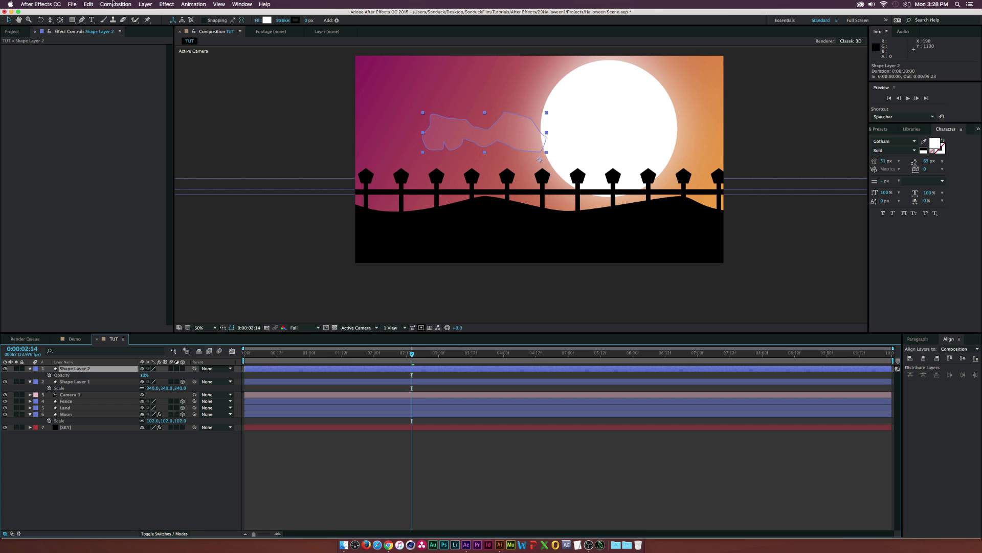
pyautogui.click(82, 20)
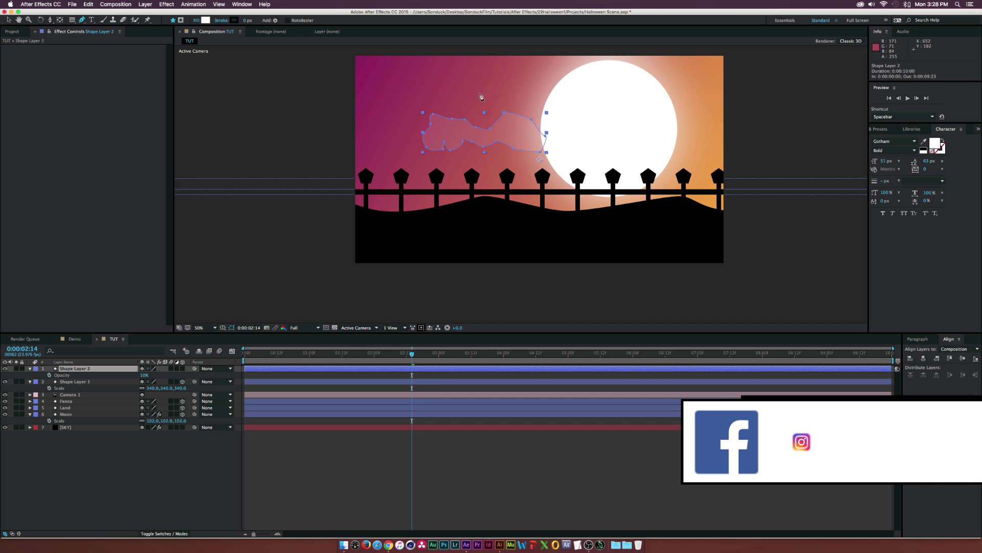
pyautogui.moveTo(374, 102); pyautogui.dragTo(444, 68)
pyautogui.moveTo(463, 79); pyautogui.dragTo(467, 83)
pyautogui.moveTo(482, 88); pyautogui.dragTo(481, 98)
pyautogui.moveTo(465, 98); pyautogui.dragTo(401, 104)
pyautogui.moveTo(394, 99); pyautogui.dragTo(393, 100)
pyautogui.click(376, 105)
pyautogui.click(536, 73)
pyautogui.moveTo(554, 68); pyautogui.dragTo(579, 85)
pyautogui.click(567, 74)
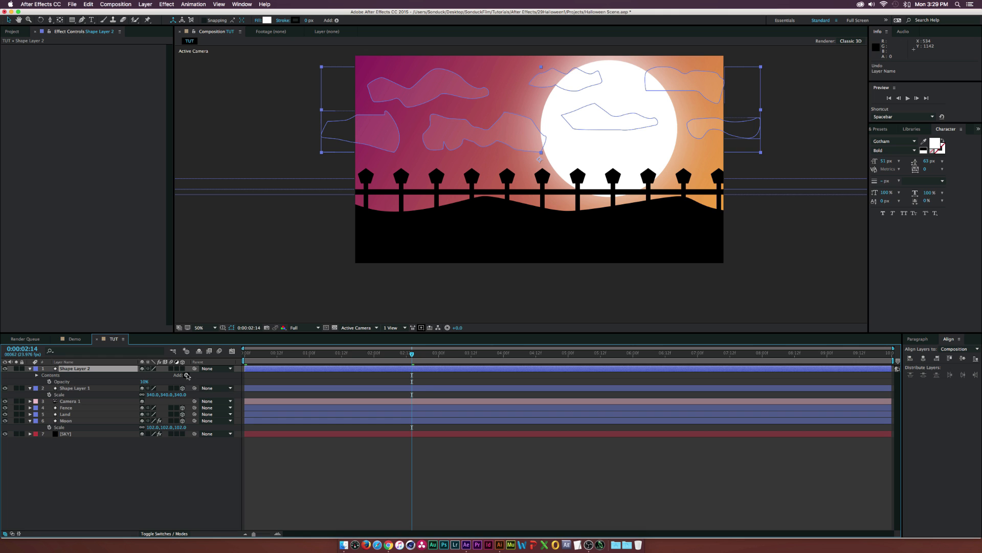
# Make Shape Layer 2 a 3D layer and set its first position keyframe at 0:00:00:00.
pyautogui.click(182, 369)
pyautogui.press('Home')
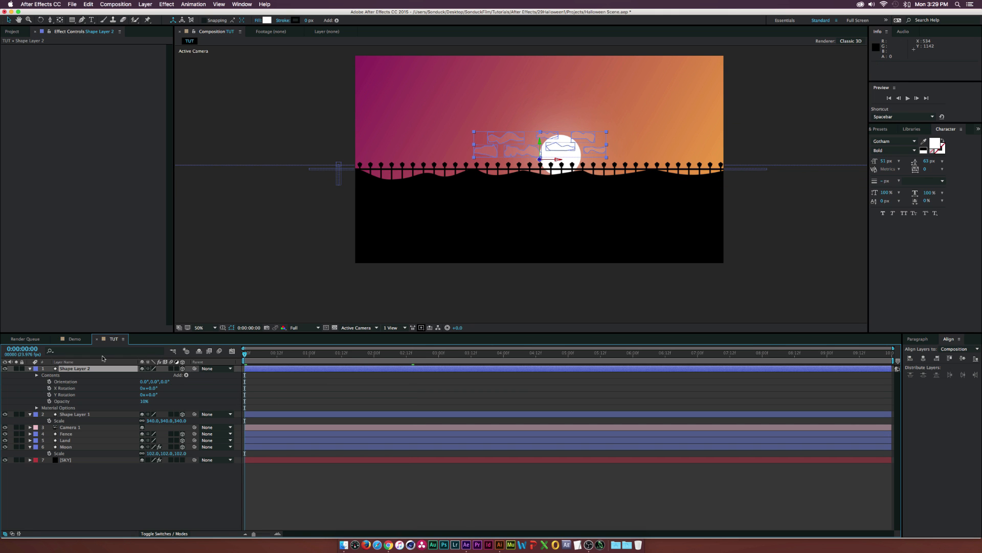
pyautogui.press('p')
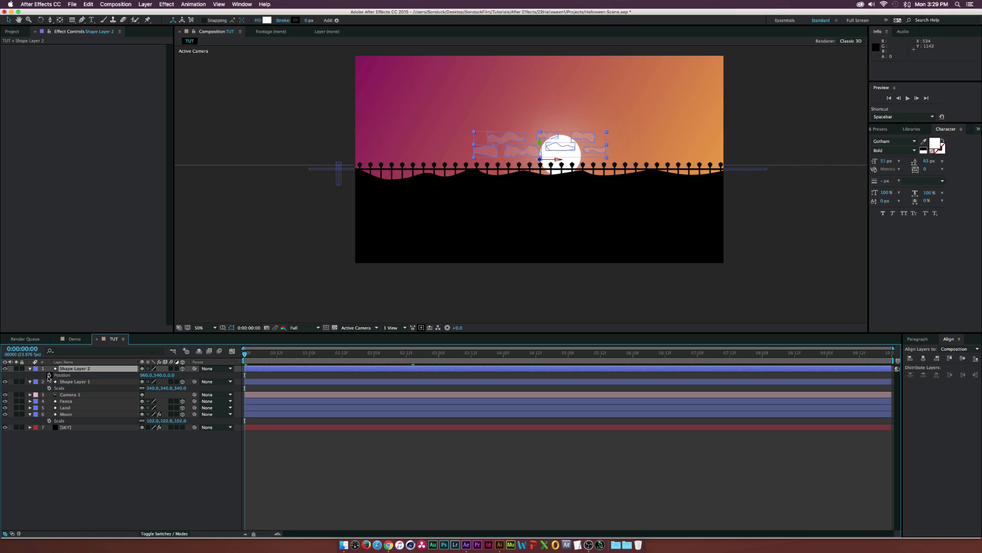
pyautogui.click(49, 375)
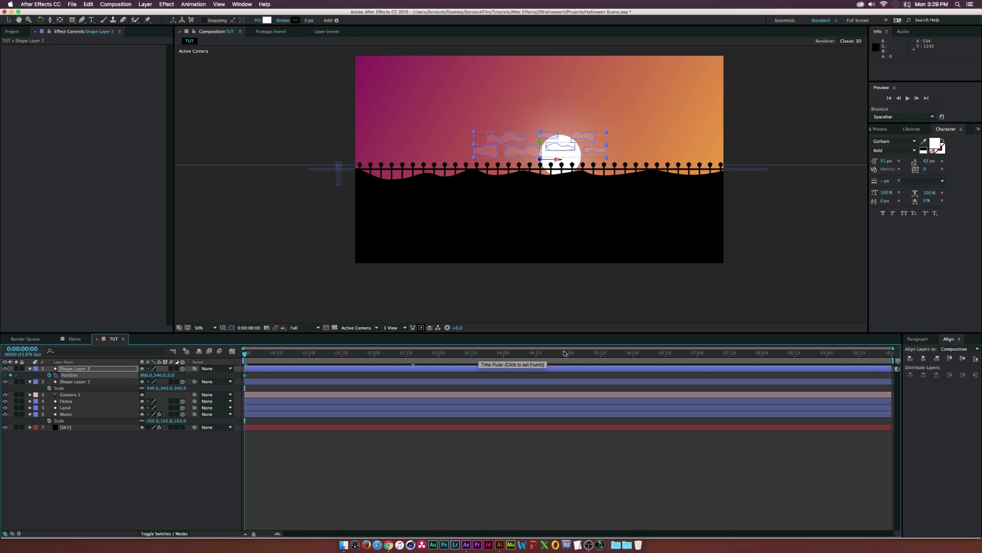
# Keyframe the cloud layer's X position to 1280 at 8 seconds so the clouds drift slowly sideways.
pyautogui.click(762, 354)
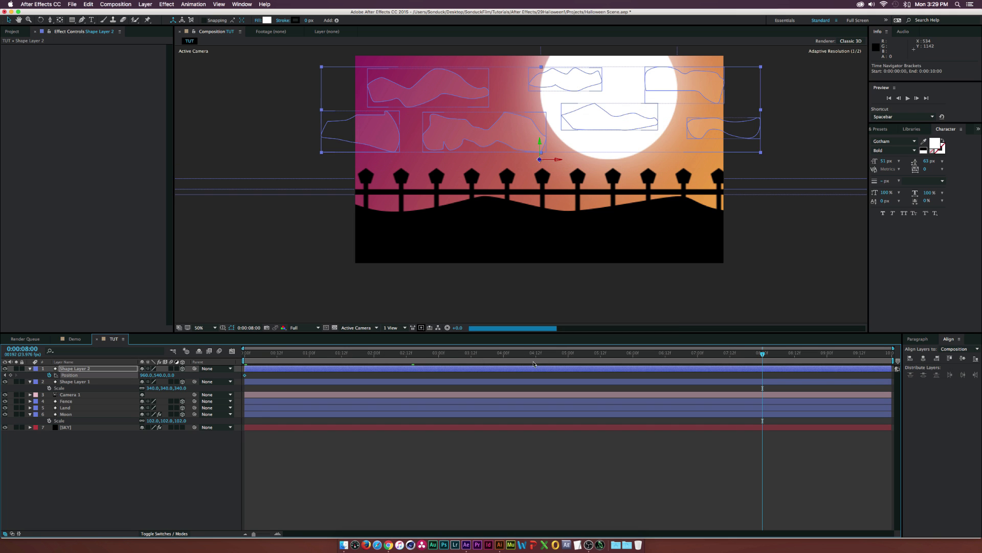
pyautogui.moveTo(144, 378); pyautogui.dragTo(174, 375)
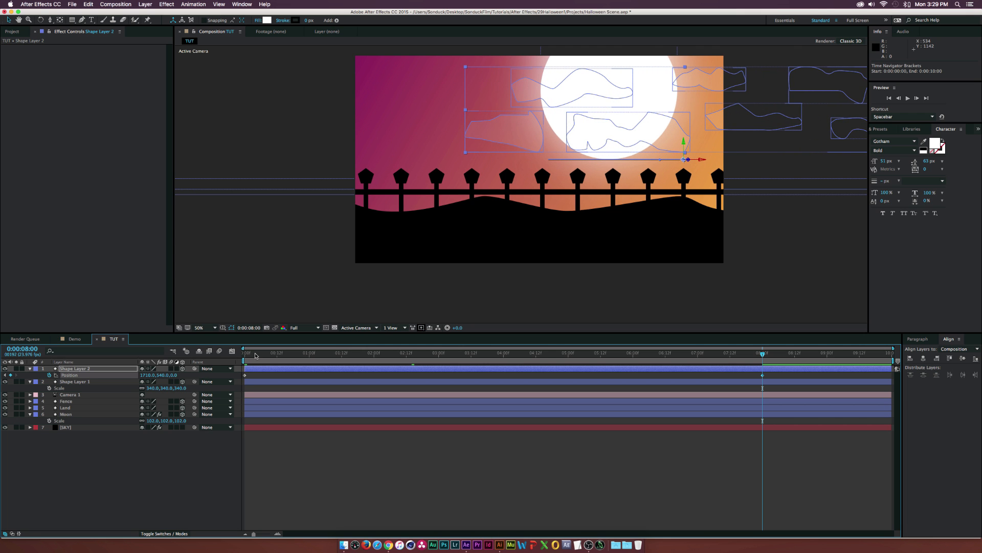
pyautogui.click(298, 354)
pyautogui.moveTo(389, 354); pyautogui.dragTo(763, 365)
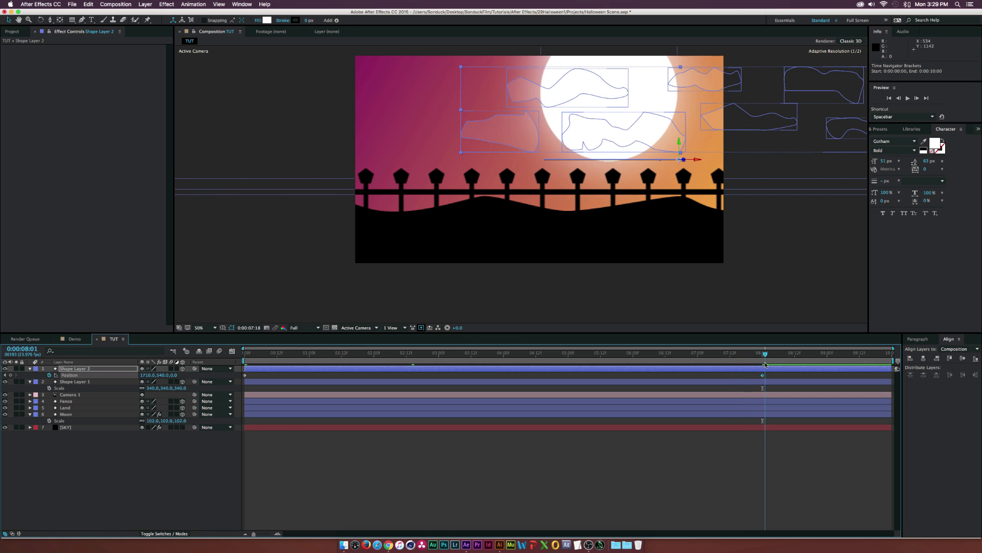
pyautogui.moveTo(144, 375); pyautogui.dragTo(135, 376)
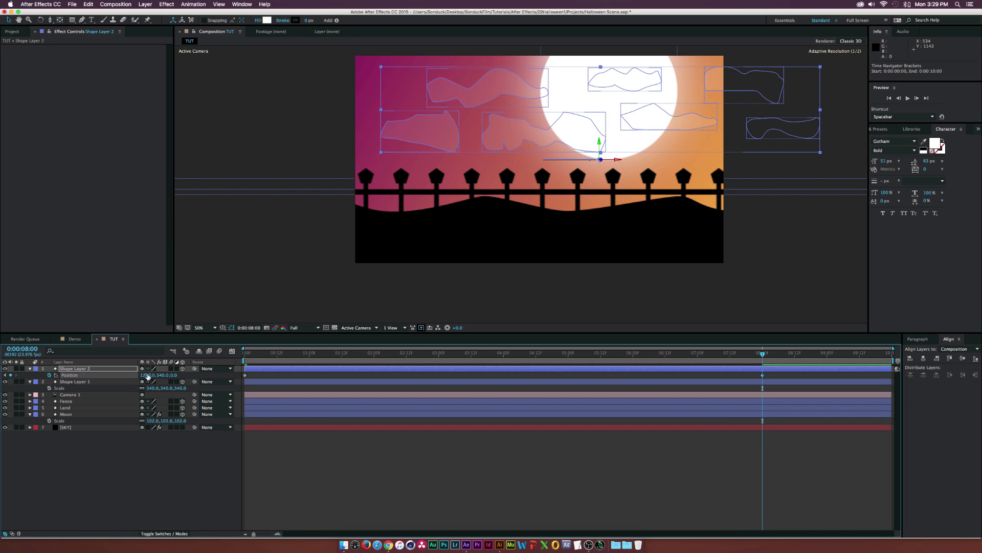
# Return to the start of the timeline, rename the cloud layer Clouds, and duplicate it.
pyautogui.moveTo(307, 354); pyautogui.dragTo(240, 362)
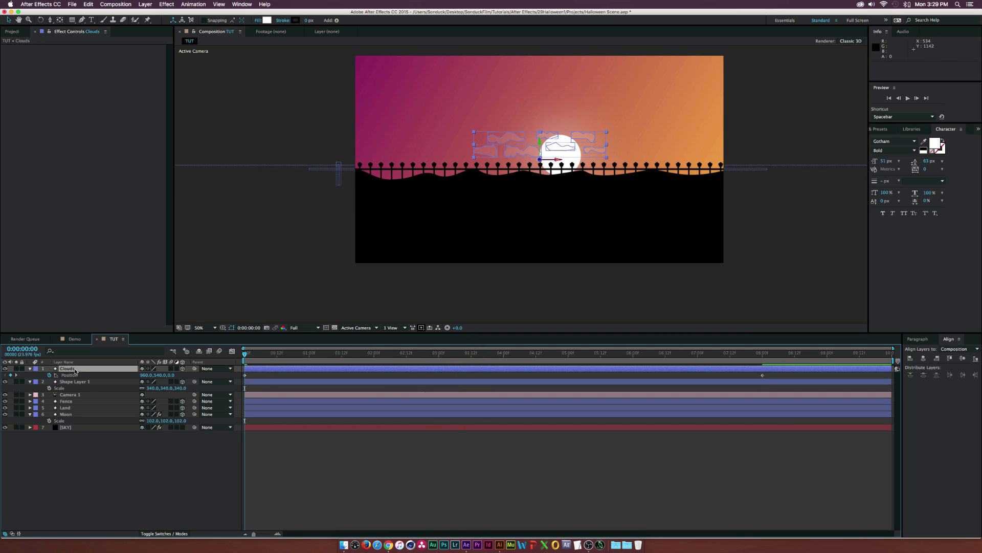
pyautogui.click(86, 373)
pyautogui.click(83, 369)
pyautogui.click(89, 4)
pyautogui.click(102, 96)
# Raise the Clouds 2 copy above the original by setting Y to -40 on both of its position keyframes.
pyautogui.press('p')
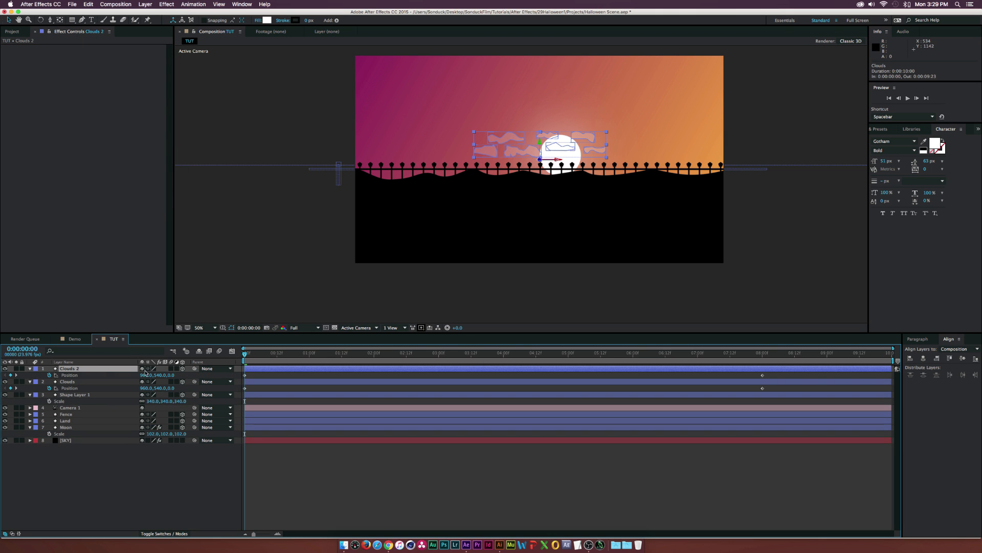
pyautogui.moveTo(807, 372); pyautogui.dragTo(267, 383)
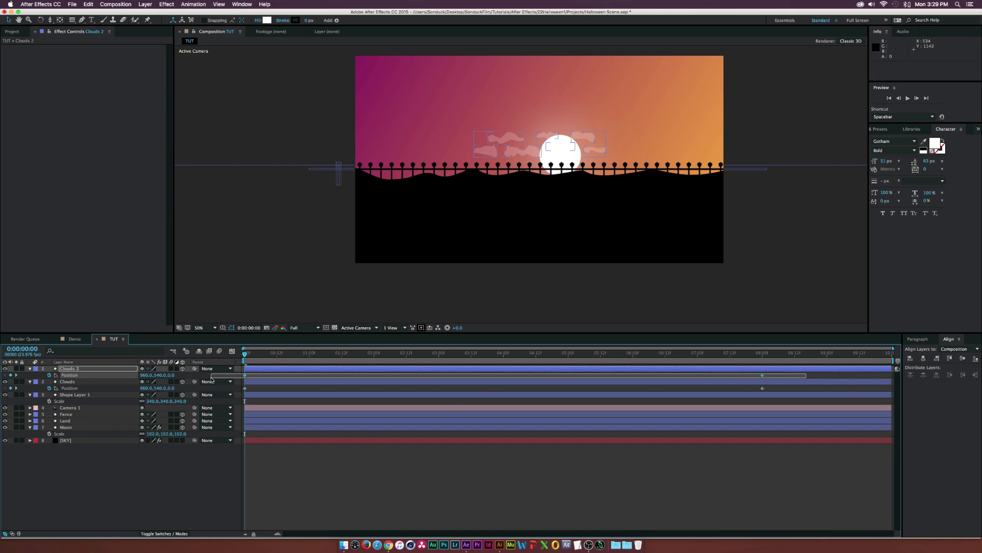
pyautogui.moveTo(159, 375); pyautogui.dragTo(140, 375)
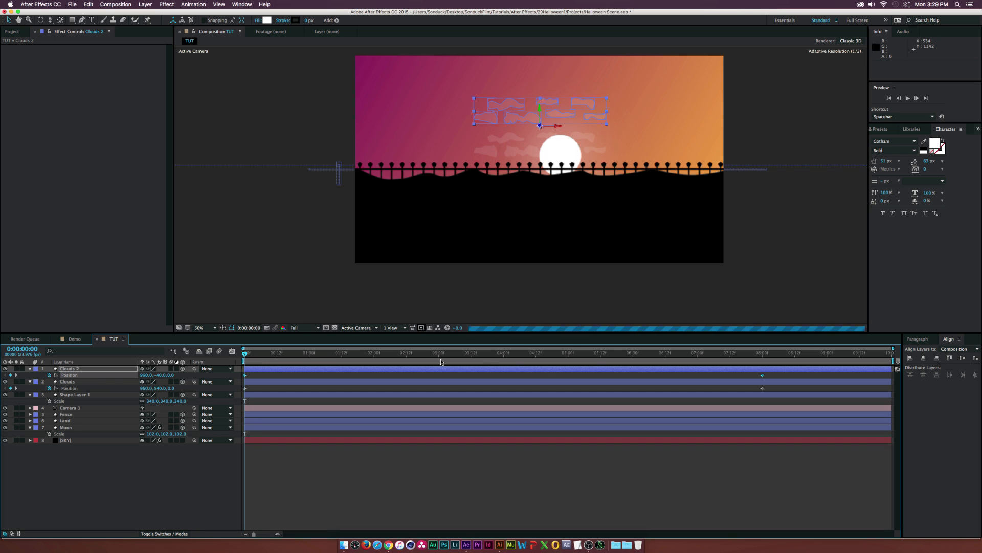
# Time-reverse the position keyframes of Clouds 2 so it drifts in the opposite direction, and preview the motion.
pyautogui.rightClick(761, 377)
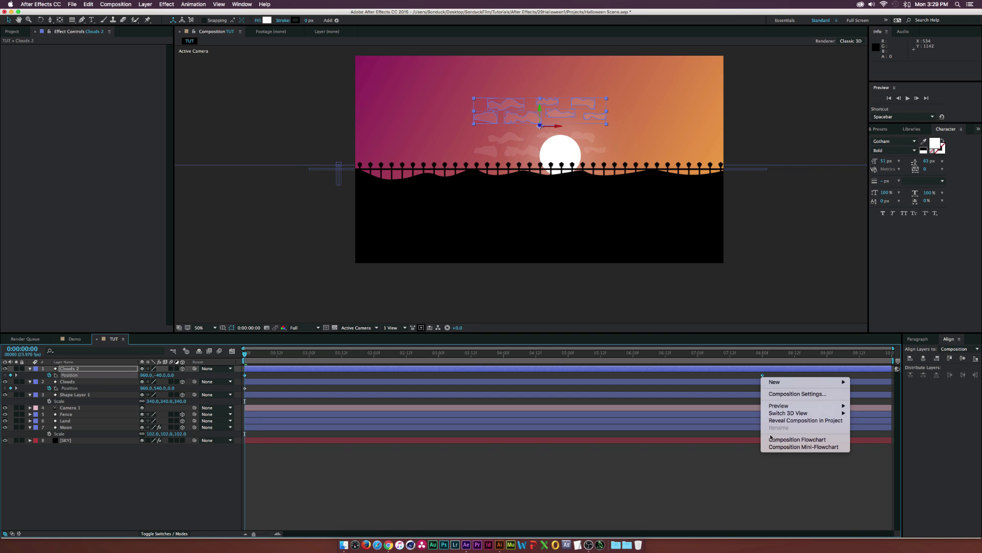
pyautogui.click(757, 376)
pyautogui.rightClick(762, 376)
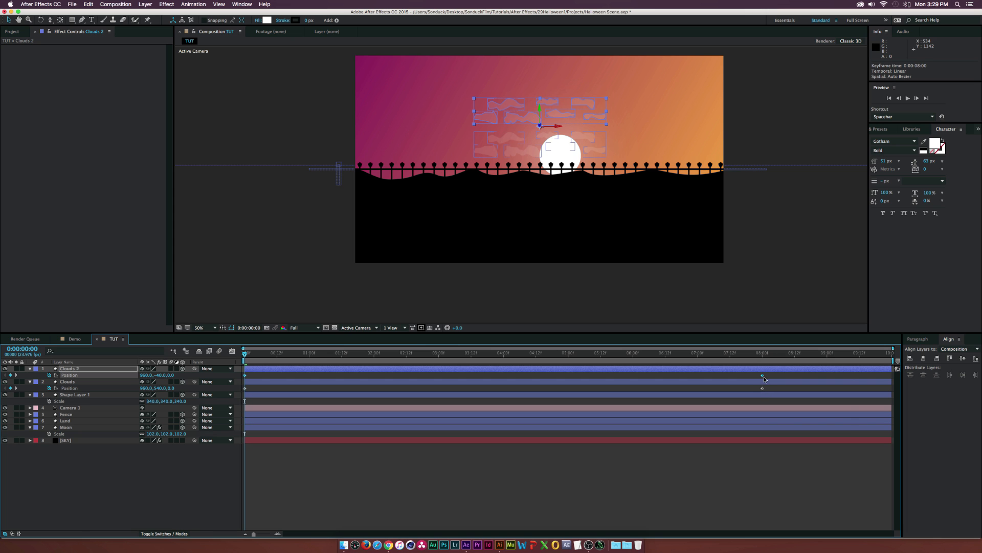
pyautogui.rightClick(764, 379)
pyautogui.moveTo(798, 463)
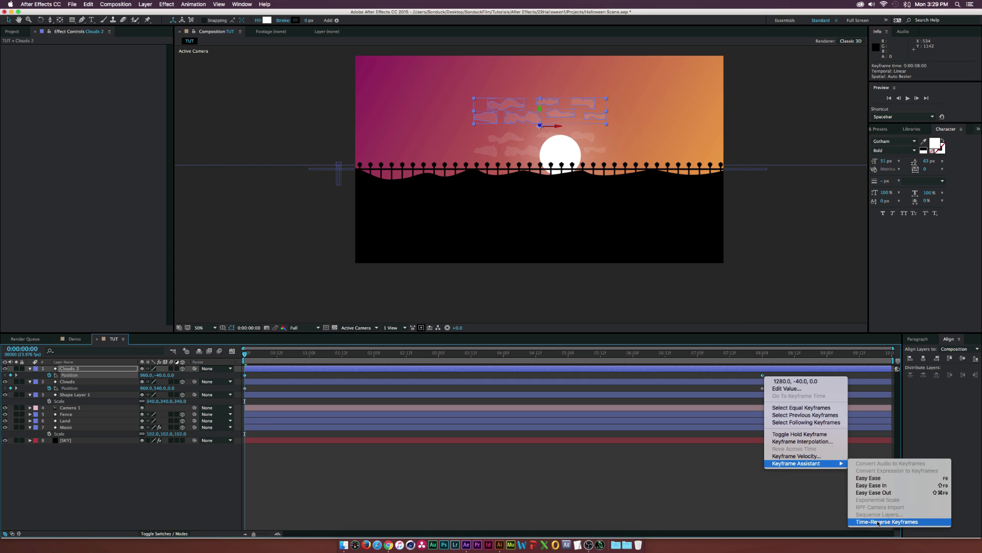
pyautogui.click(878, 521)
pyautogui.moveTo(246, 353); pyautogui.dragTo(224, 358)
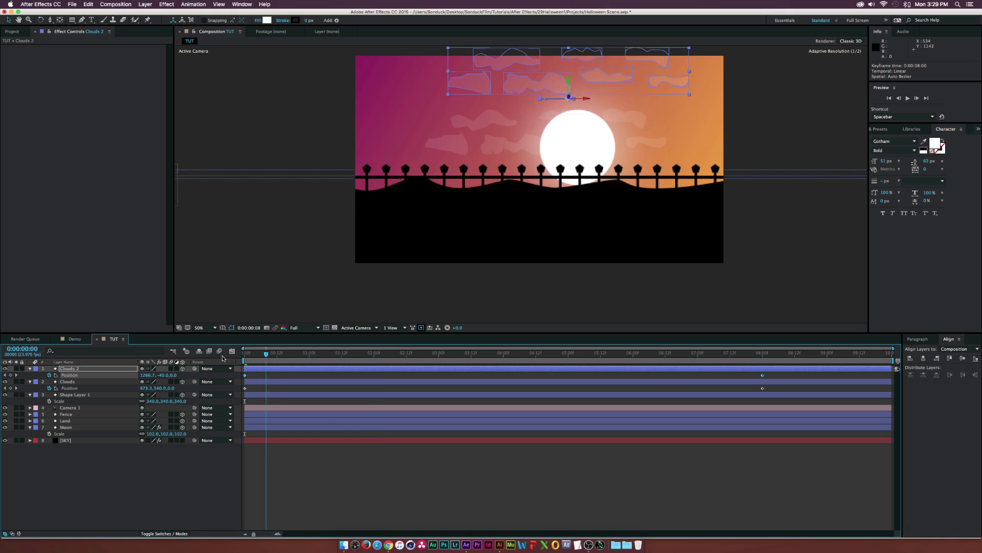
# Duplicate Clouds 2 and delete both position keyframes from the copy, Clouds 3.
pyautogui.click(94, 371)
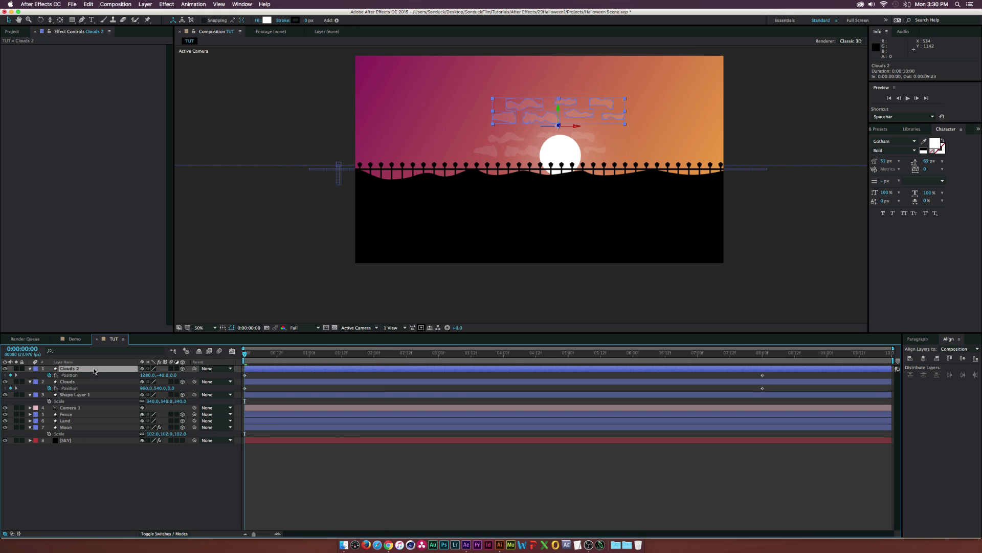
pyautogui.press('super+d')
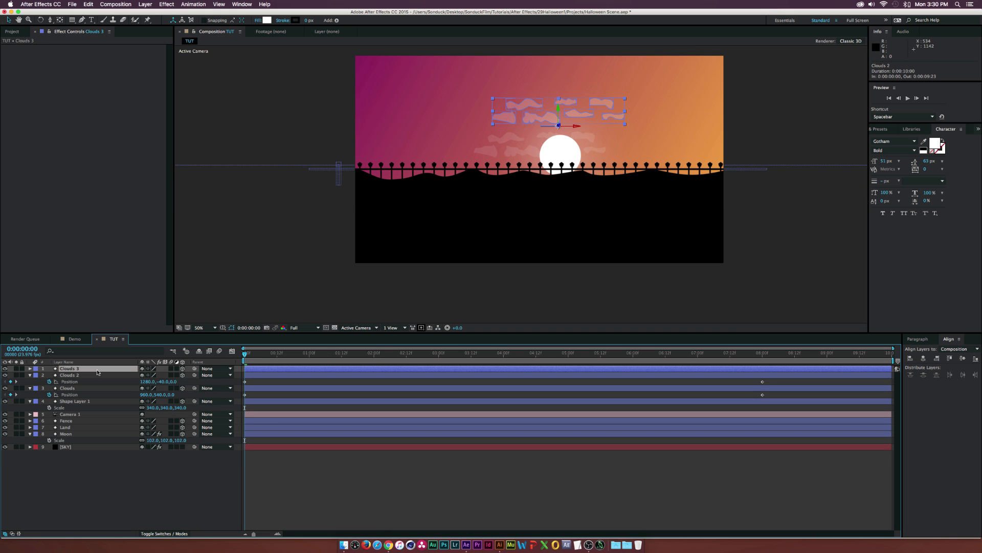
pyautogui.press('u')
pyautogui.moveTo(775, 373); pyautogui.dragTo(205, 376)
pyautogui.press('Delete')
# Place Clouds 3 left of the original clouds, and add two duplicates of it in the sky's upper-left and upper-right areas.
pyautogui.moveTo(548, 112); pyautogui.dragTo(698, 77)
pyautogui.hotkey('ctrl', 'd')
pyautogui.hotkey('ctrl', 'd')
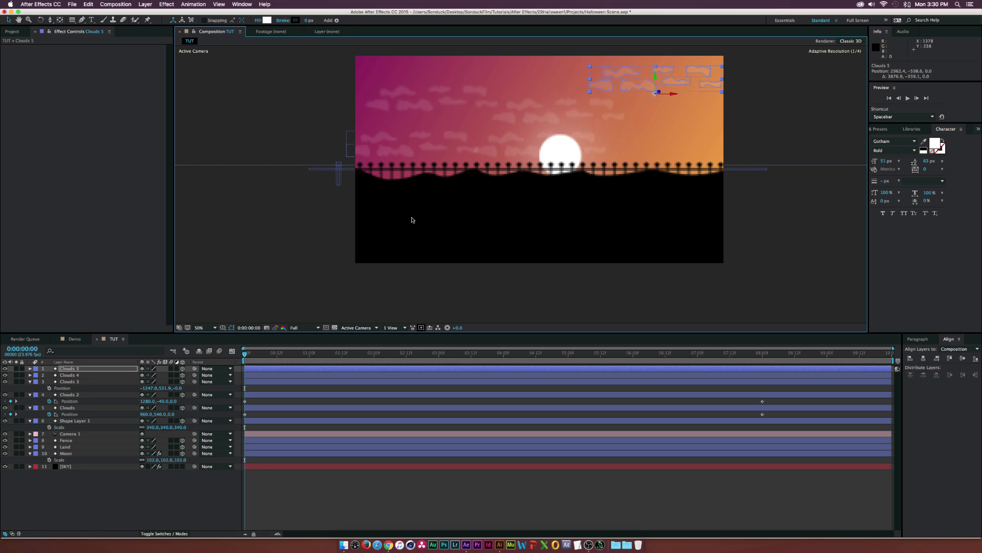
# Mirror the upper-right cloud layer, Clouds 5, by setting its Y Rotation to 180°.
pyautogui.press('r')
pyautogui.click(153, 388)
pyautogui.write('180')
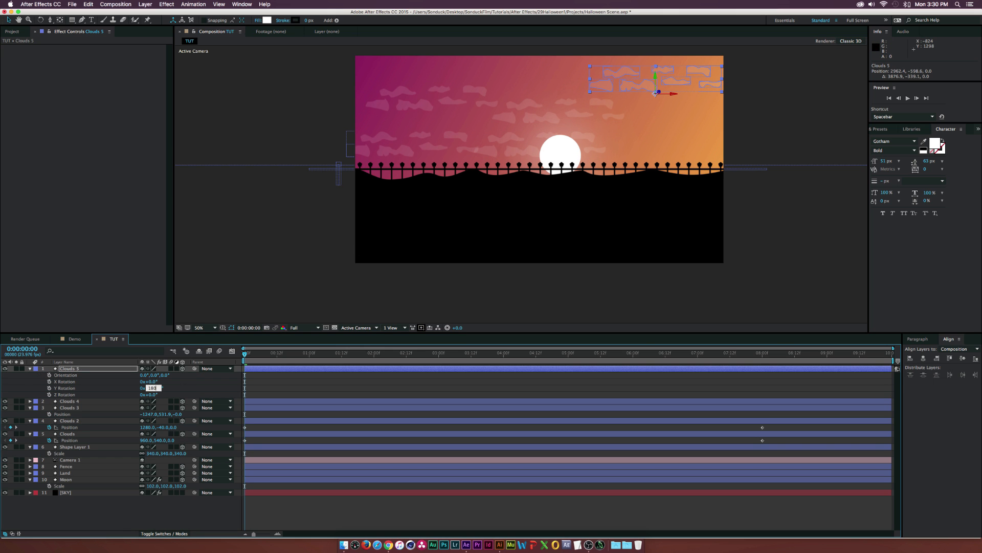
pyautogui.press('Return')
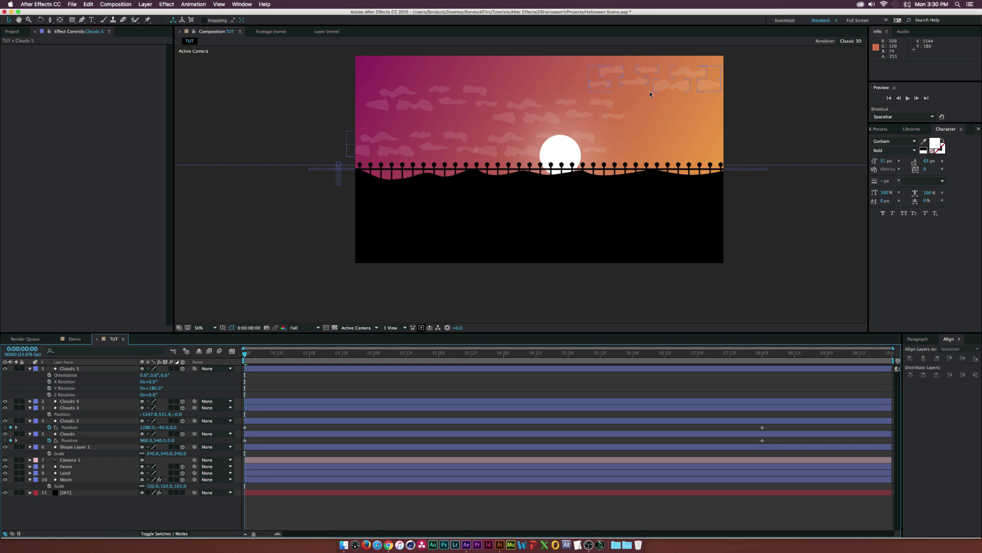
# Duplicate Clouds 5, move the copy lower to the right of the moon, and preview the scene's opening.
pyautogui.click(79, 368)
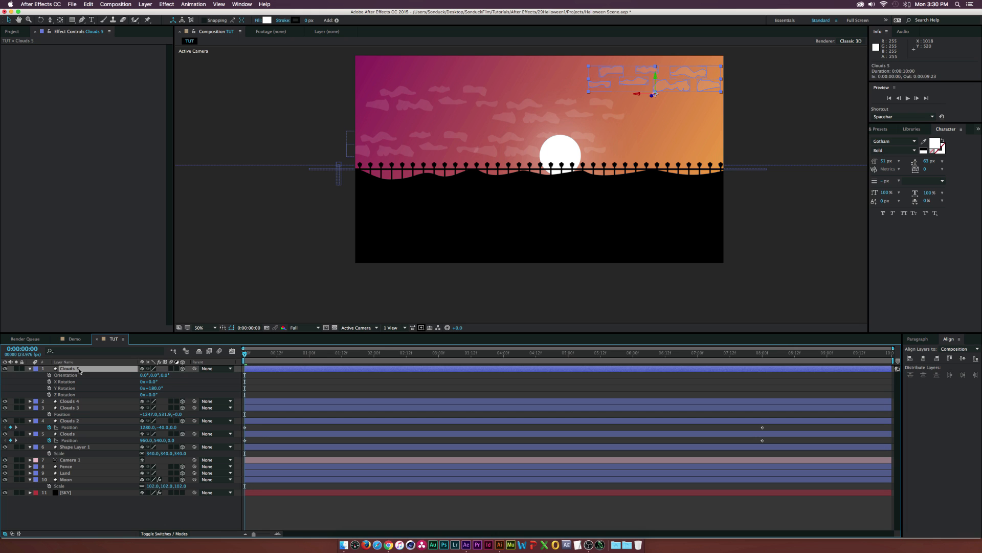
pyautogui.press('super+d')
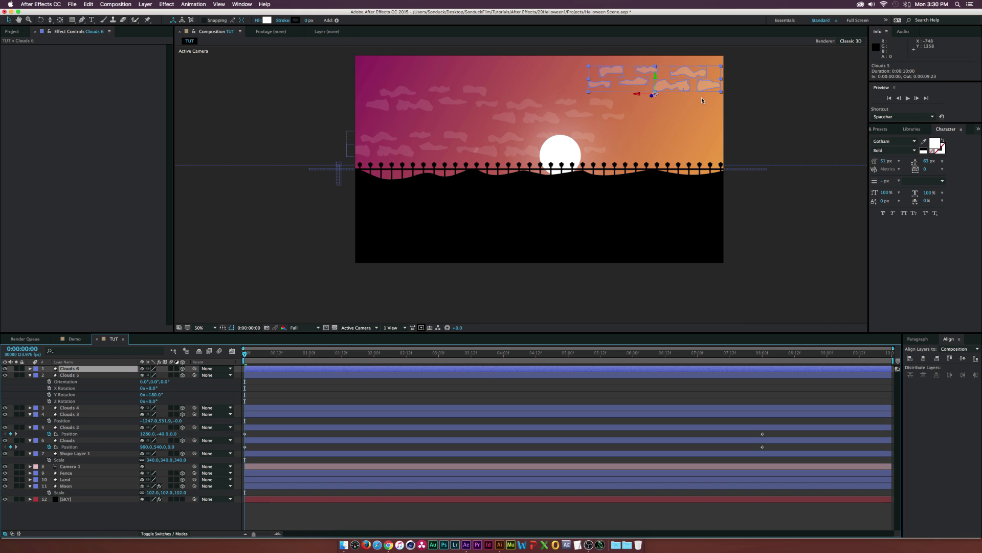
pyautogui.moveTo(676, 87); pyautogui.dragTo(714, 142)
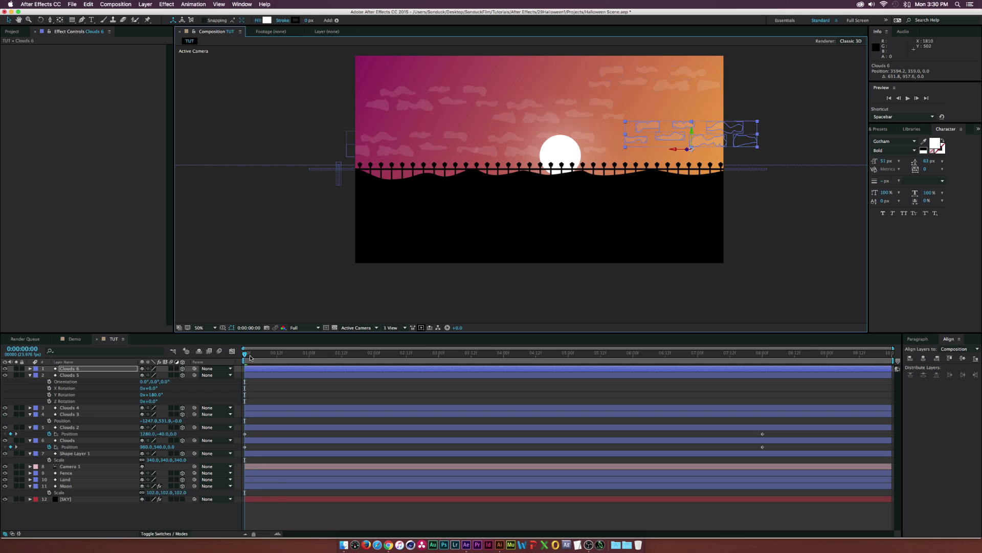
pyautogui.moveTo(255, 355); pyautogui.dragTo(237, 373)
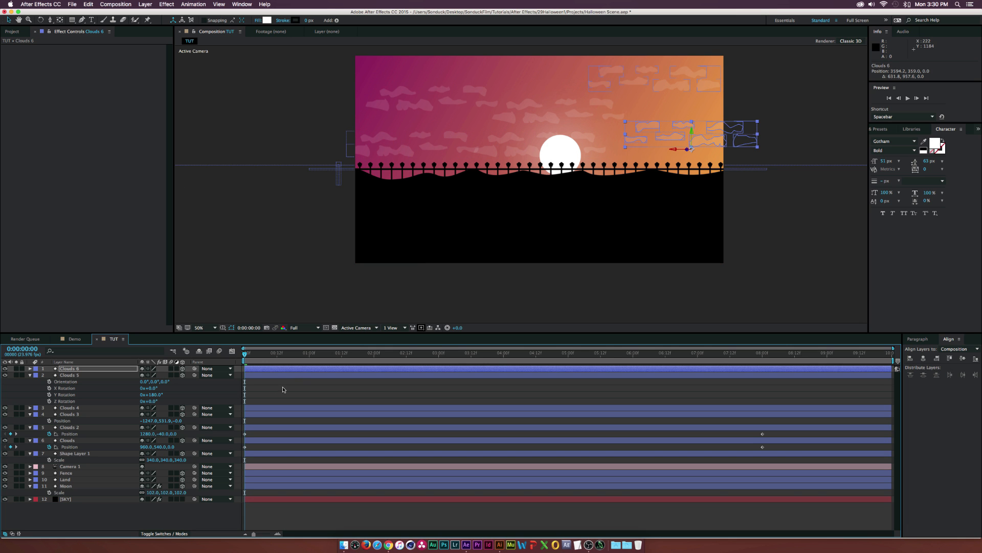
pyautogui.moveTo(282, 358); pyautogui.dragTo(216, 361)
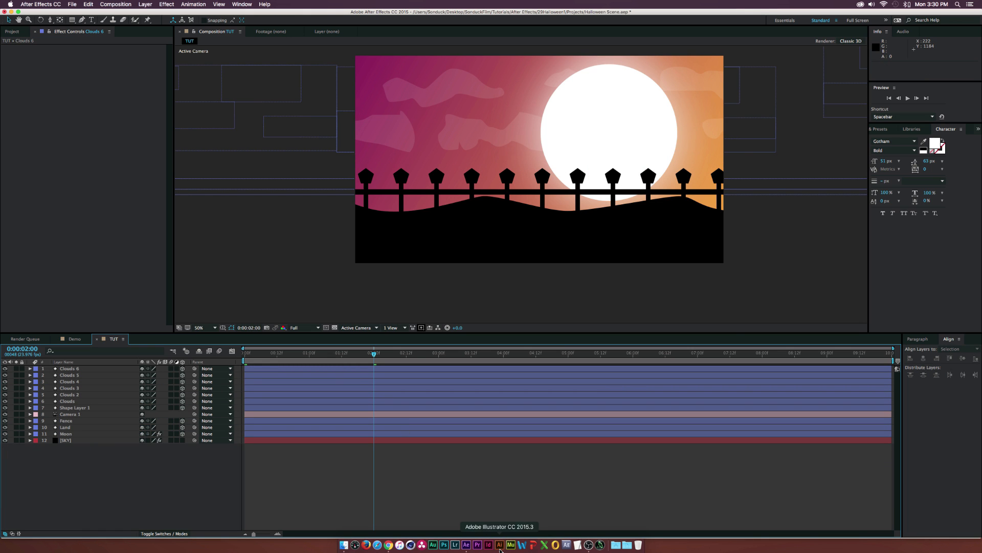
# Switch to Illustrator to view the Halloween artwork, then to Chrome and examine Freepik's results for "halloween" vector graphics.
pyautogui.click(500, 547)
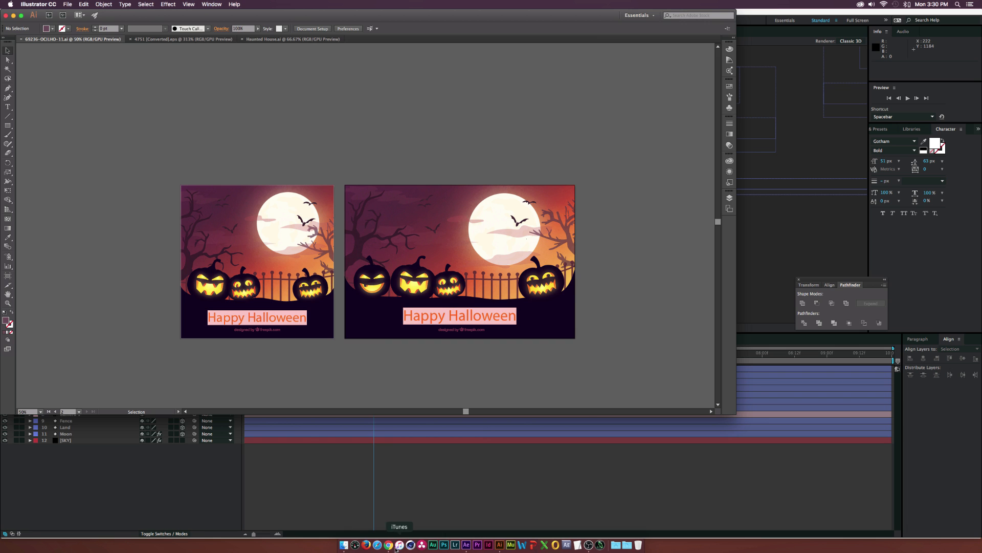
pyautogui.click(388, 544)
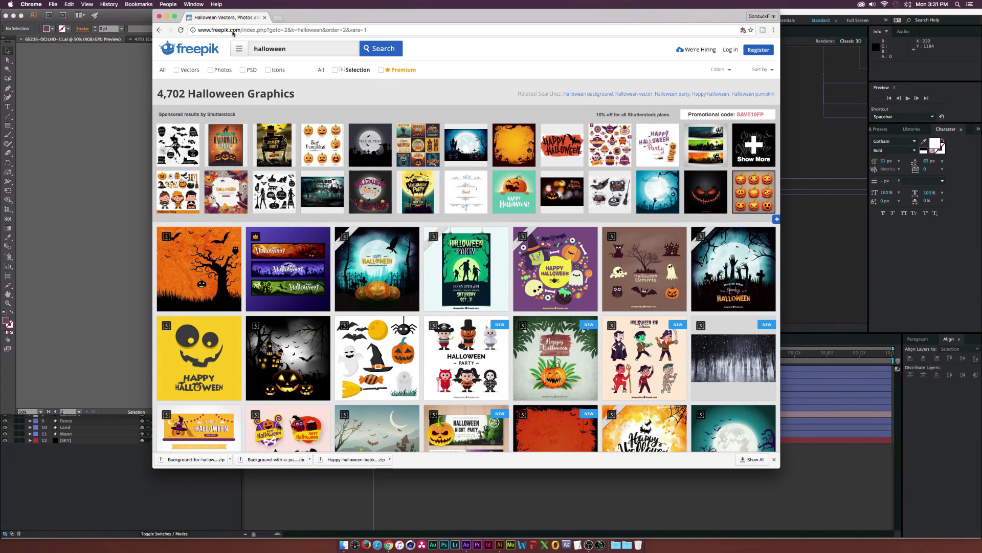
pyautogui.moveTo(288, 49); pyautogui.dragTo(248, 51)
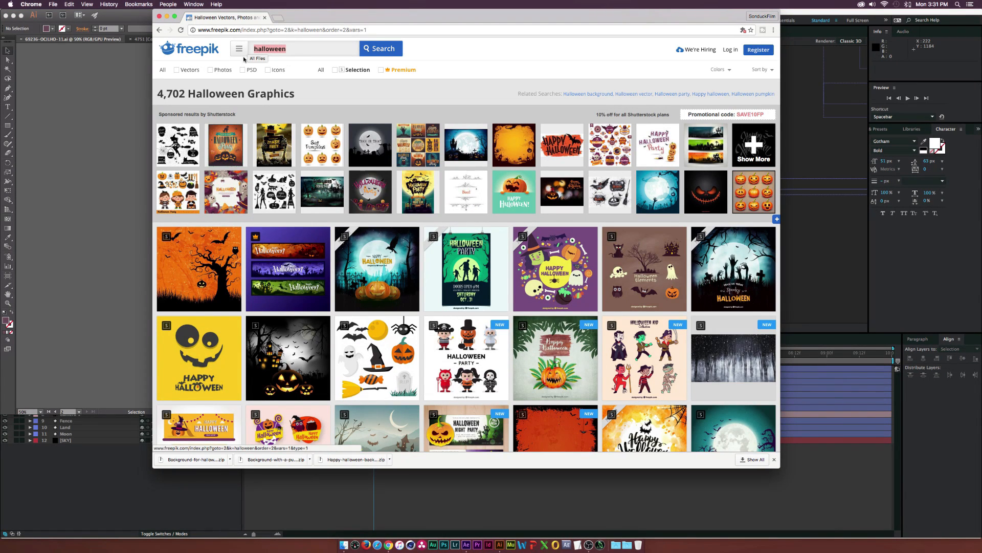
pyautogui.scroll(-4, 394, 289)
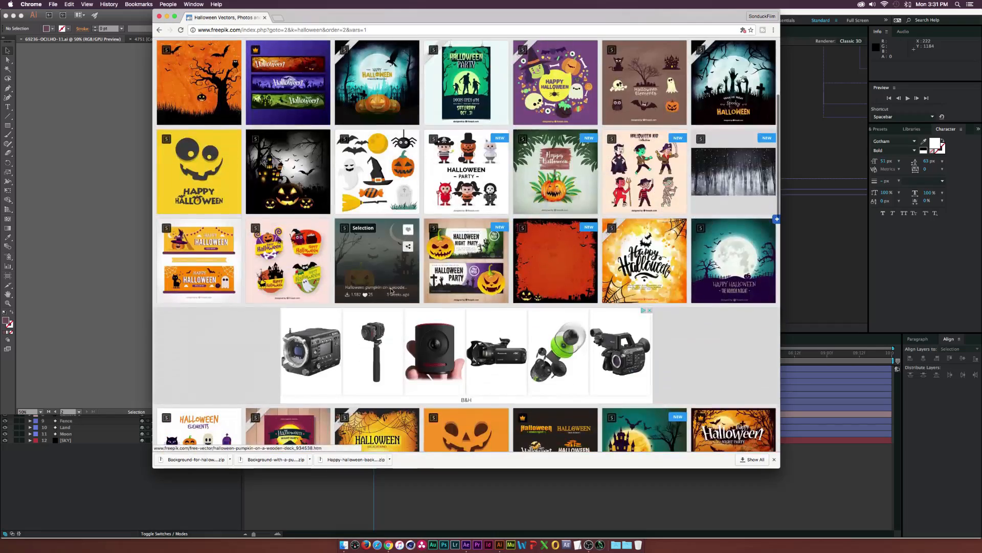
pyautogui.scroll(-4, 401, 284)
pyautogui.scroll(-3, 401, 284)
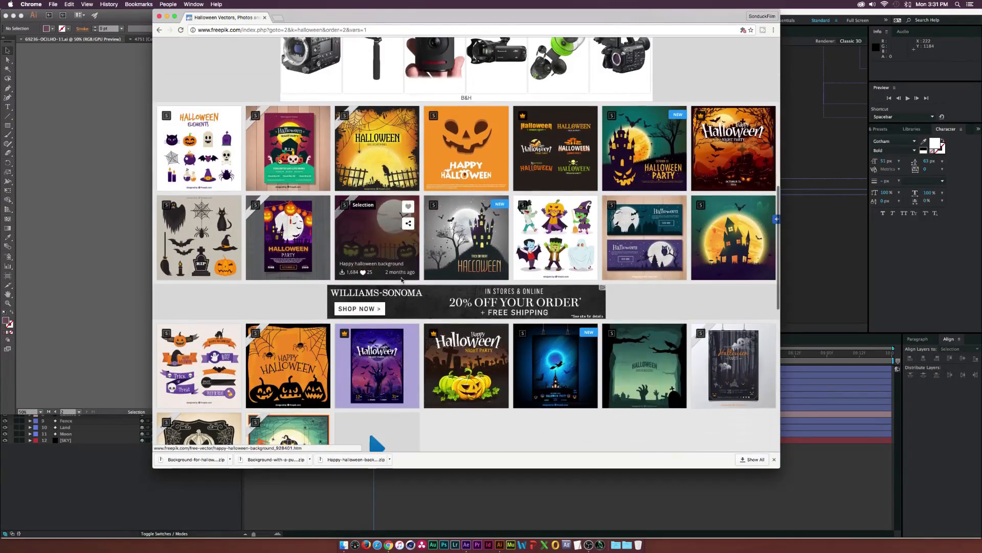
pyautogui.scroll(-3, 450, 304)
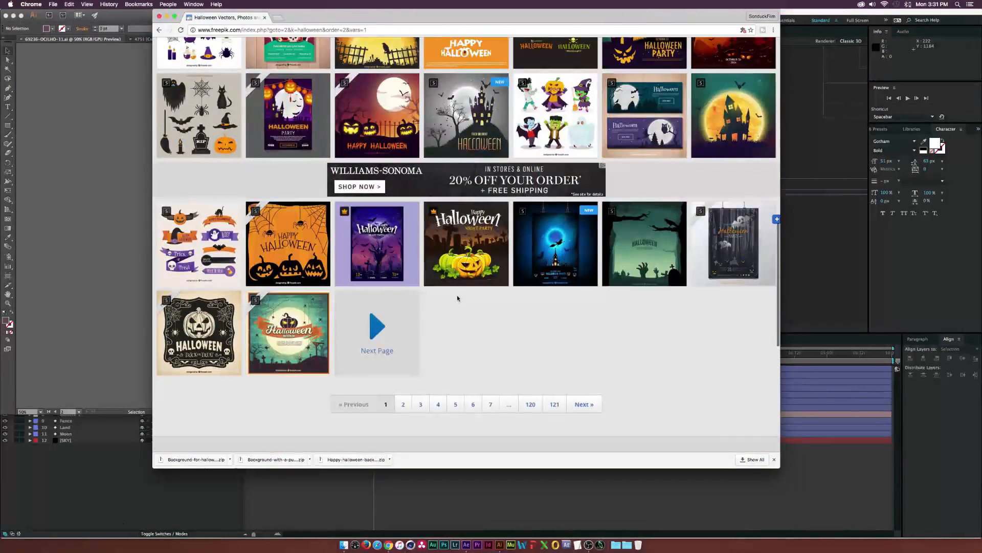
pyautogui.scroll(3, 463, 327)
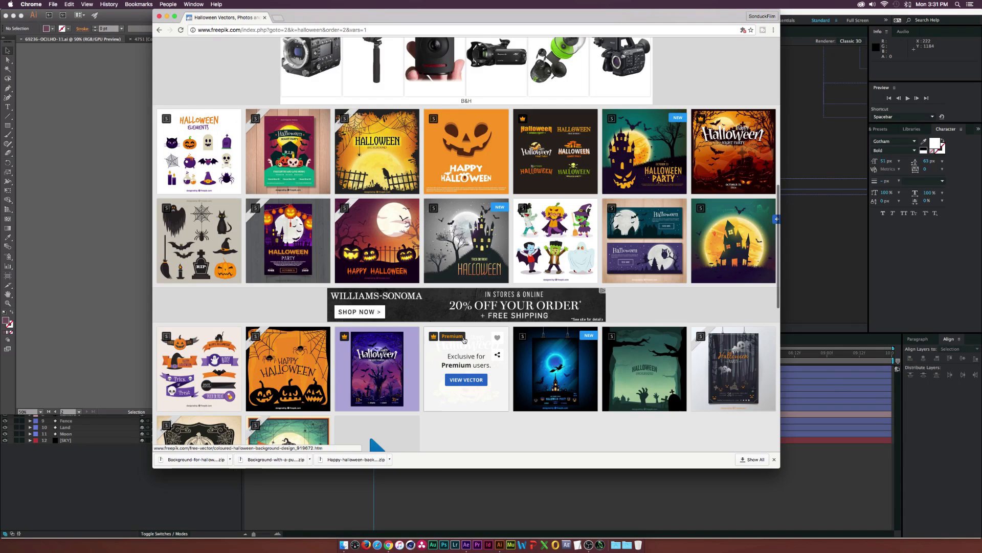
# Switch to Illustrator and select the large bare tree on the left side of the wide Halloween artwork.
pyautogui.scroll(-2, 457, 376)
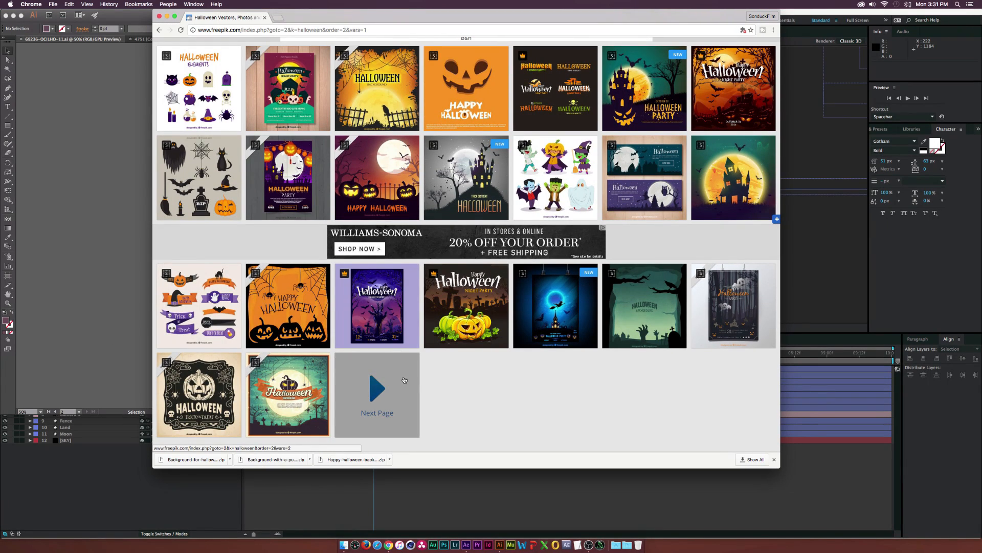
pyautogui.scroll(3, 468, 383)
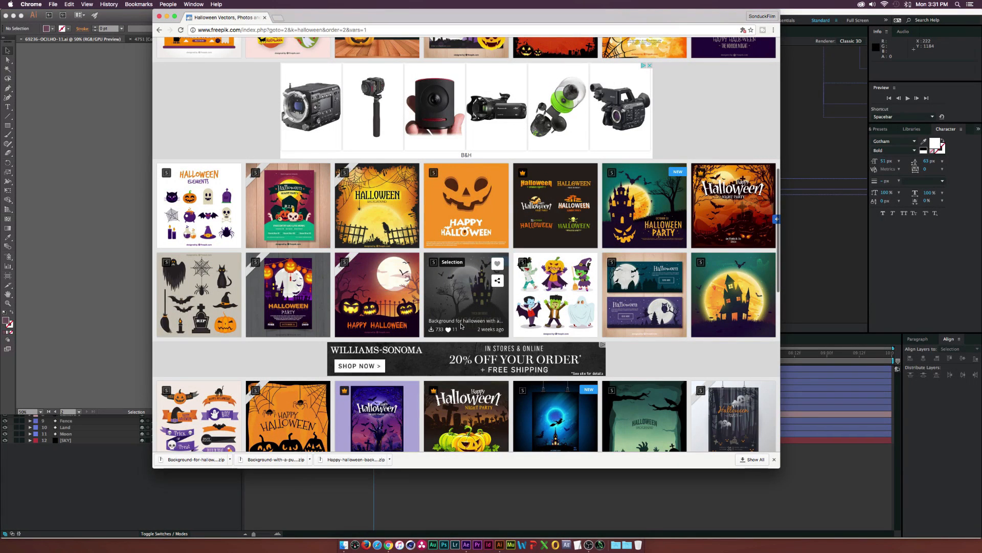
pyautogui.click(73, 229)
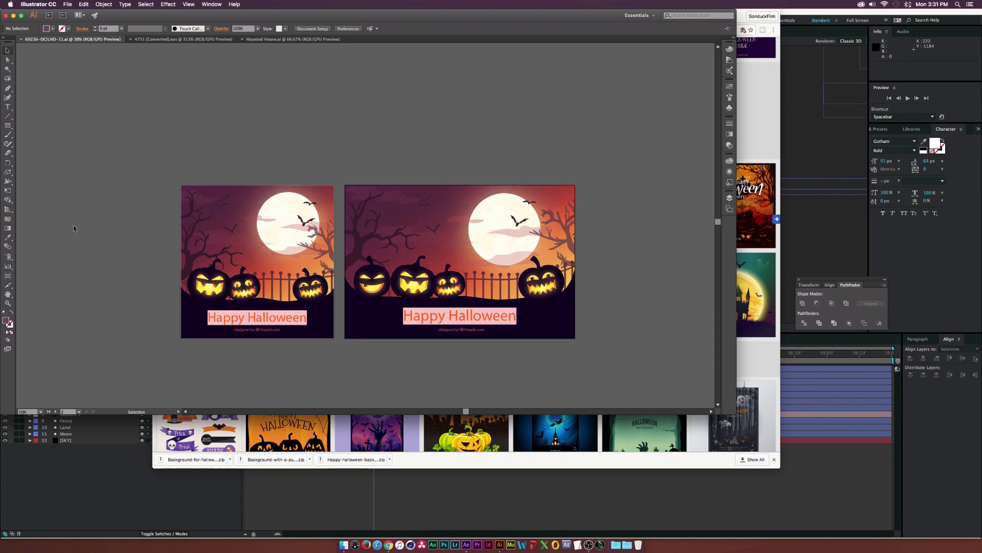
pyautogui.press('super+equal')
pyautogui.press('super+equal')
pyautogui.press('super+equal')
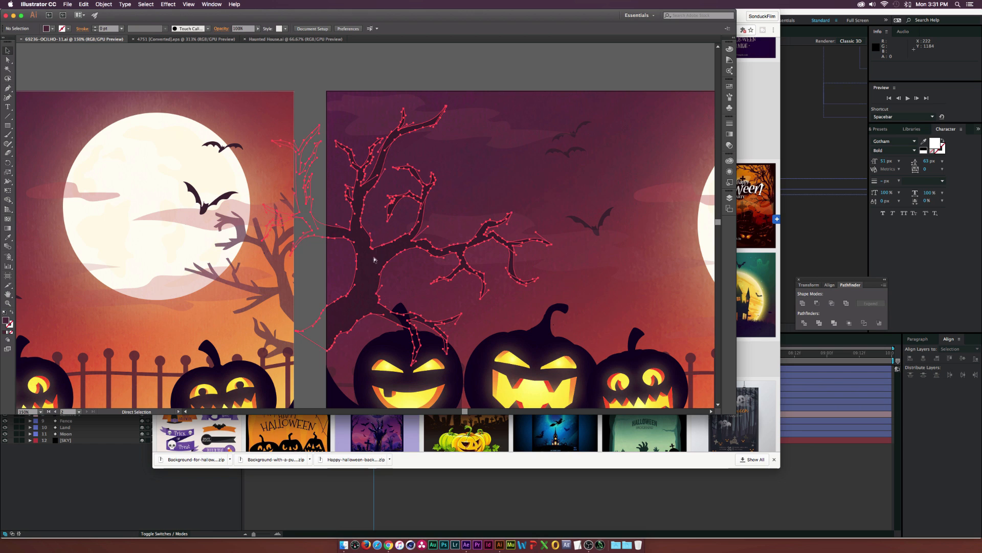
pyautogui.click(377, 263)
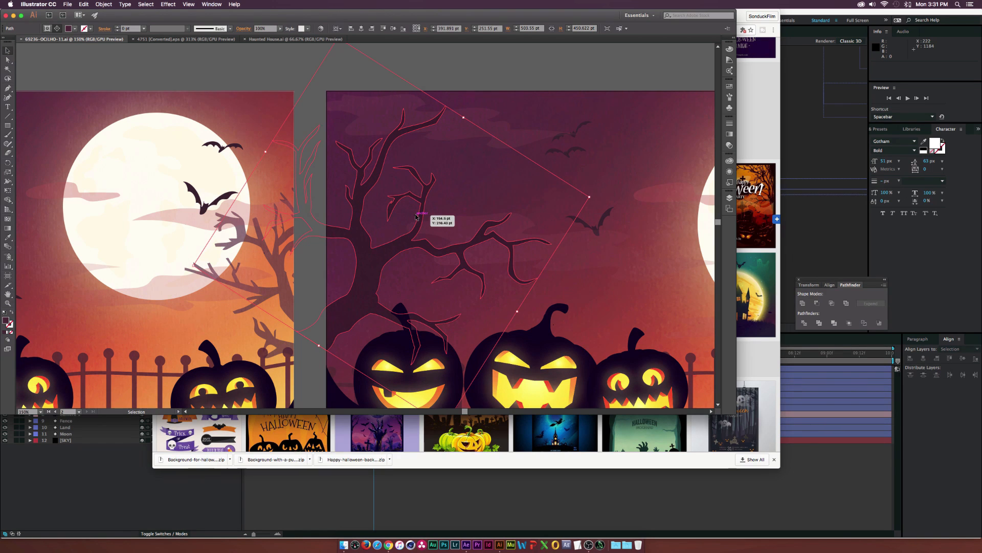
pyautogui.press('super+minus')
pyautogui.press('super+minus')
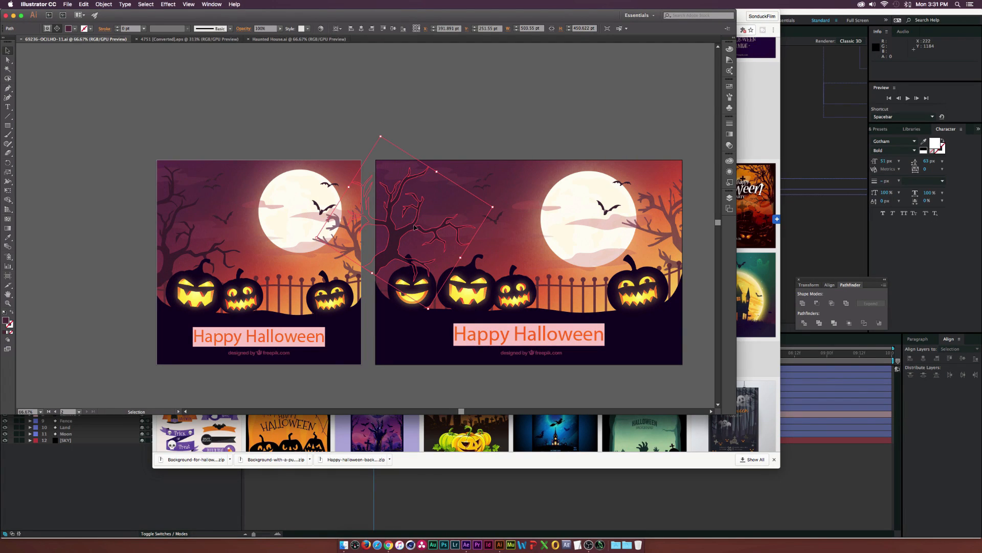
# Directly select the large bare tree's path in the wide artwork and copy it.
pyautogui.press('a')
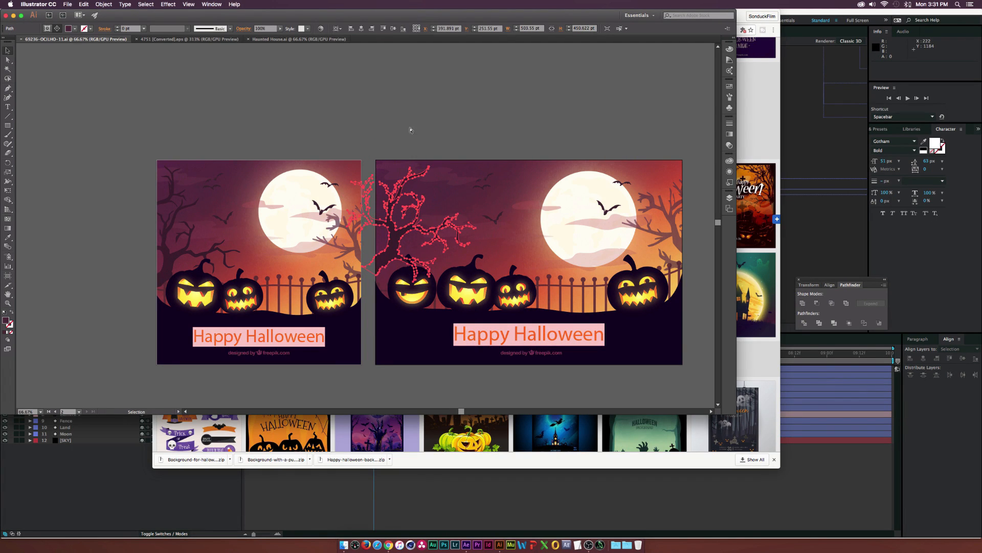
pyautogui.press('v')
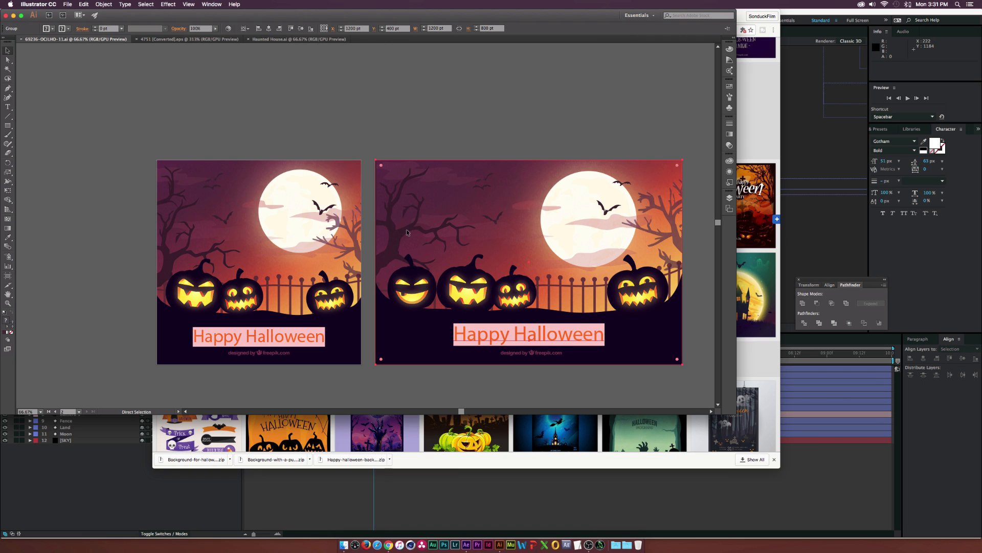
pyautogui.press('a')
pyautogui.click(387, 221)
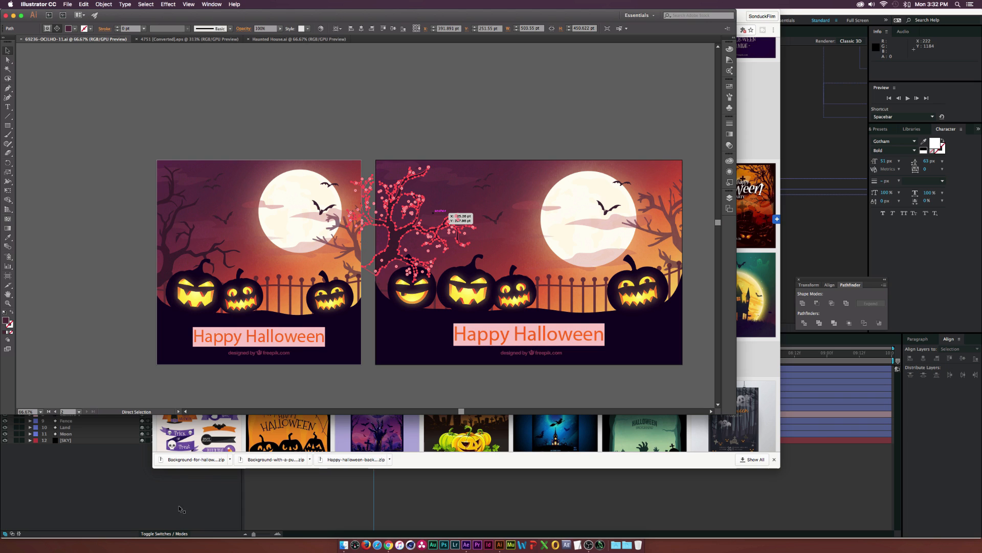
# Switch to After Effects, create an empty shape layer, and add a Path to its contents.
pyautogui.click(110, 464)
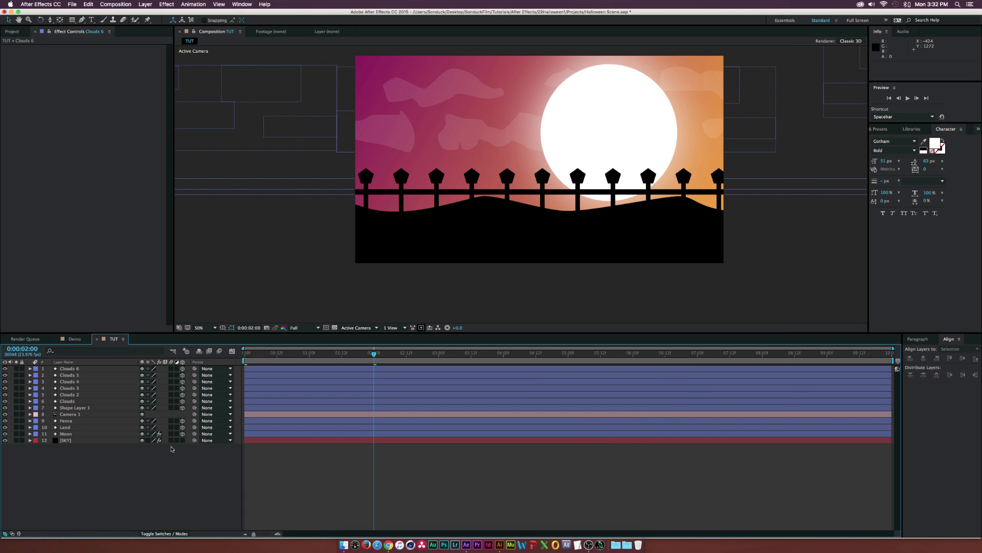
pyautogui.click(145, 5)
pyautogui.moveTo(153, 13)
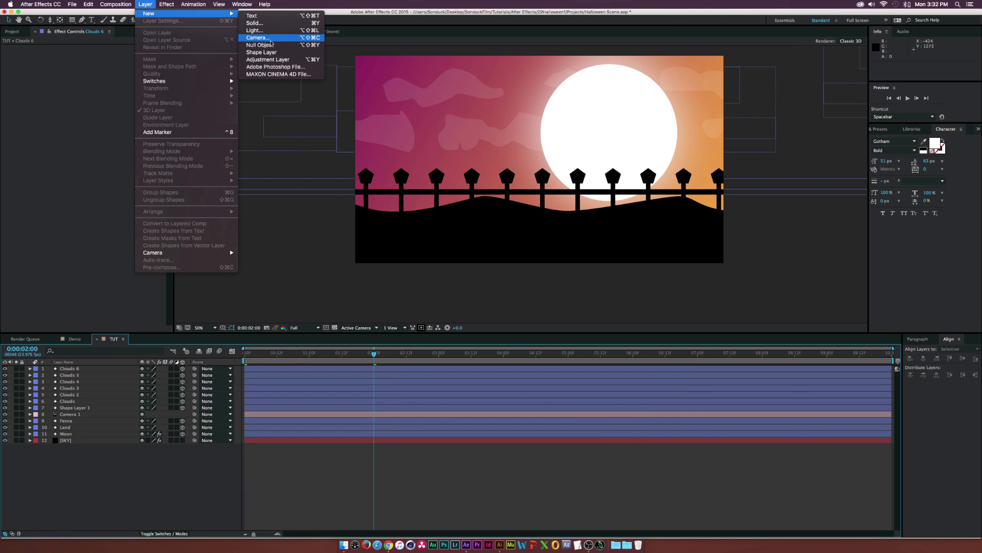
pyautogui.click(267, 52)
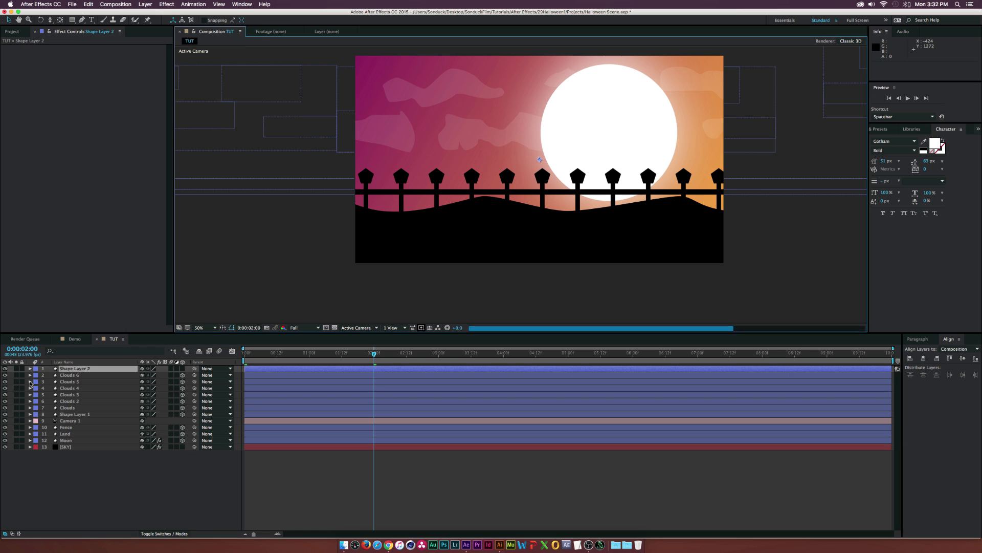
pyautogui.click(30, 369)
pyautogui.click(187, 374)
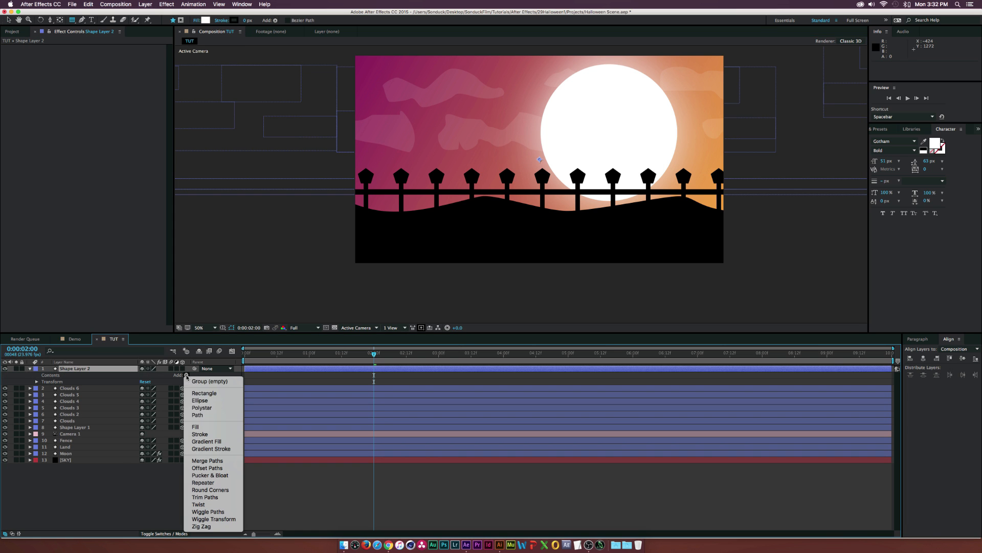
pyautogui.click(201, 415)
pyautogui.press('g')
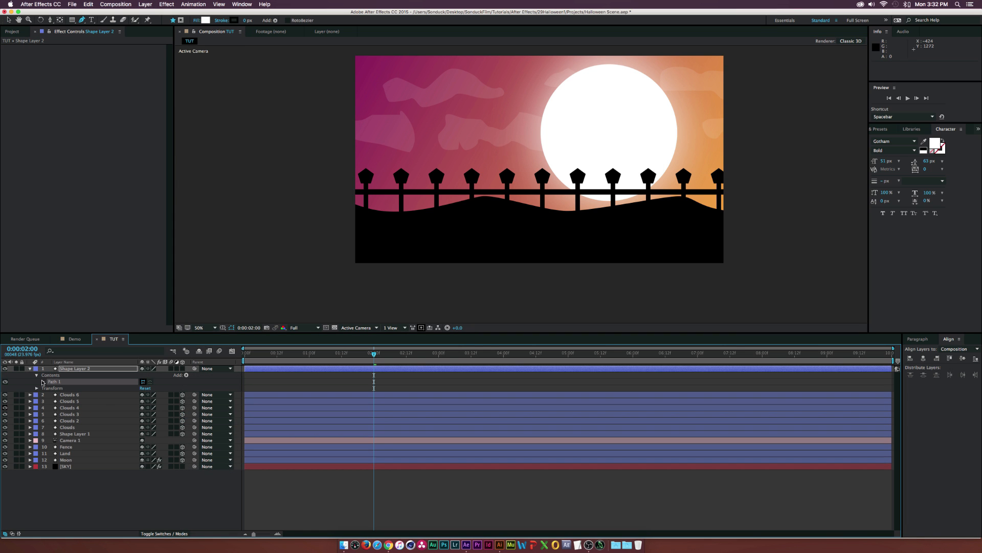
# Paste the copied tree outline into the new shape layer's Path property.
pyautogui.click(43, 381)
pyautogui.click(65, 389)
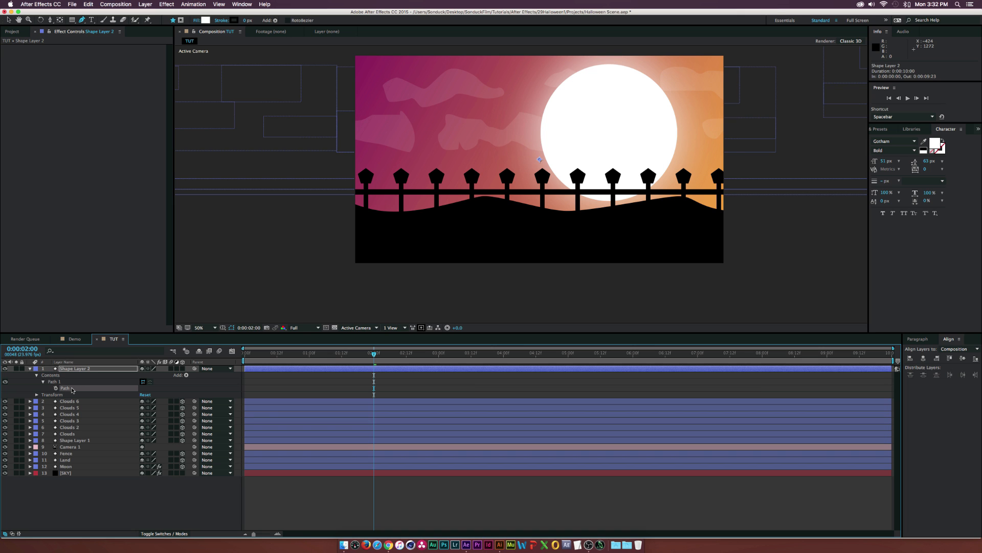
pyautogui.press('super+v')
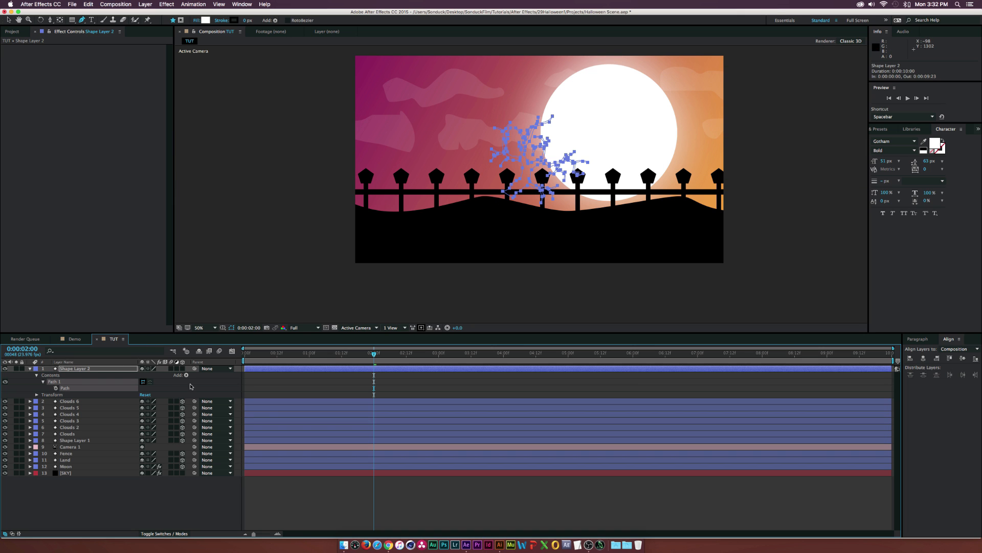
# Add a Fill to the tree shape and set its color to black.
pyautogui.click(186, 375)
pyautogui.click(202, 423)
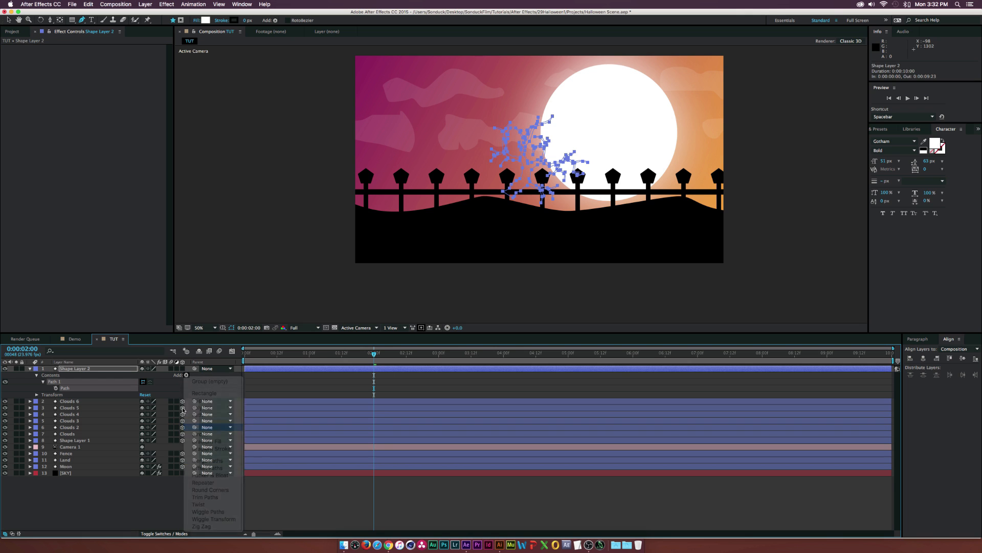
pyautogui.click(43, 395)
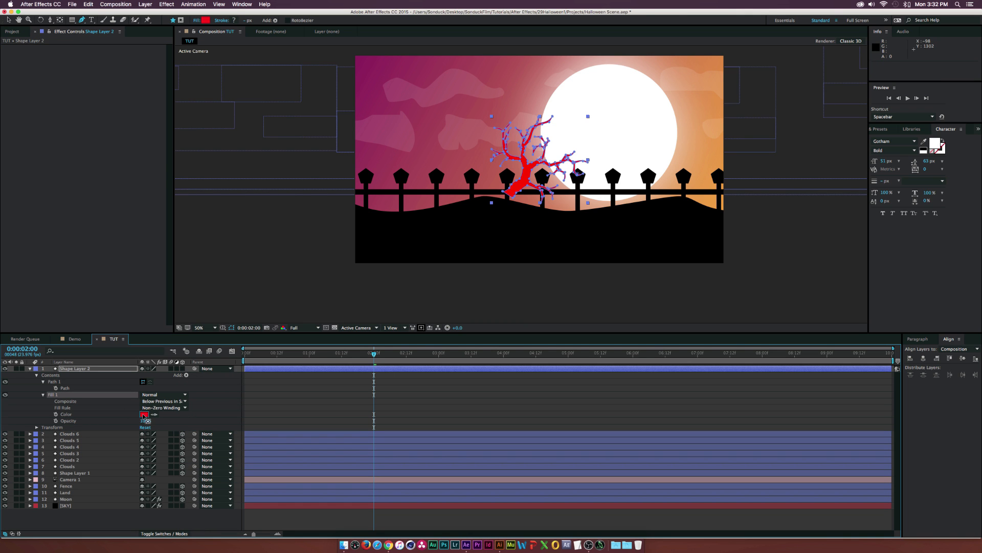
pyautogui.click(144, 415)
pyautogui.moveTo(9, 66); pyautogui.dragTo(2, 221)
pyautogui.click(173, 59)
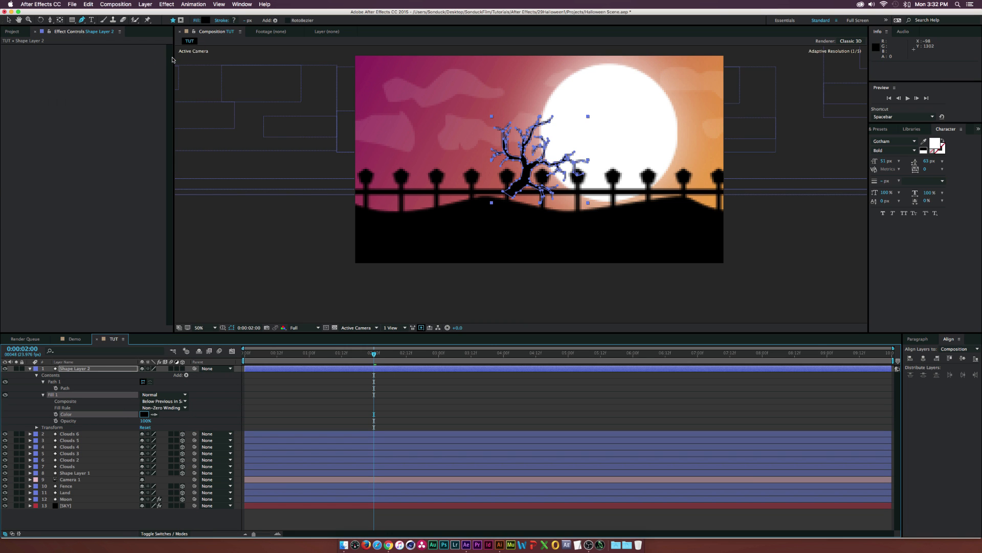
pyautogui.click(205, 419)
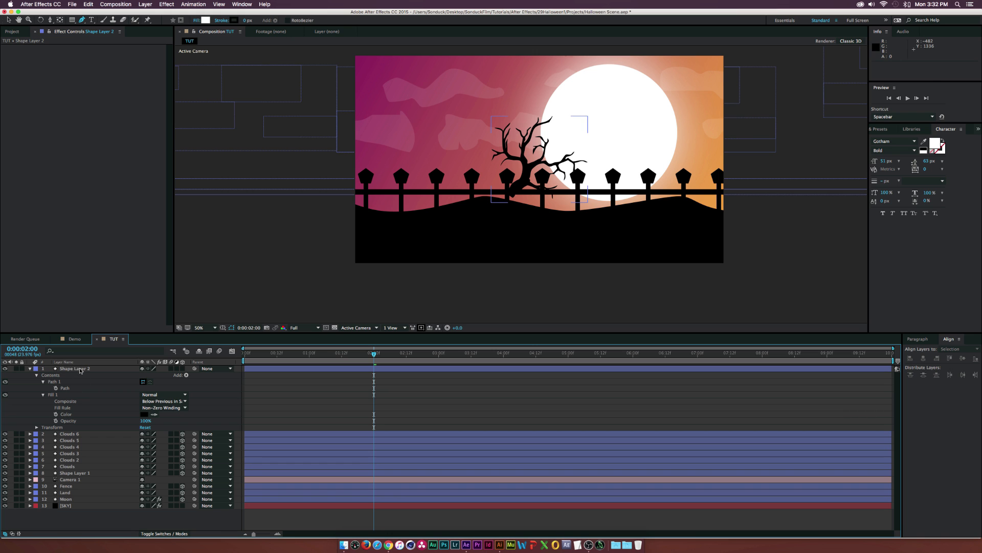
# Make the tree layer 3D, scale it to 176%, and place it on the left side of the scene.
pyautogui.click(80, 369)
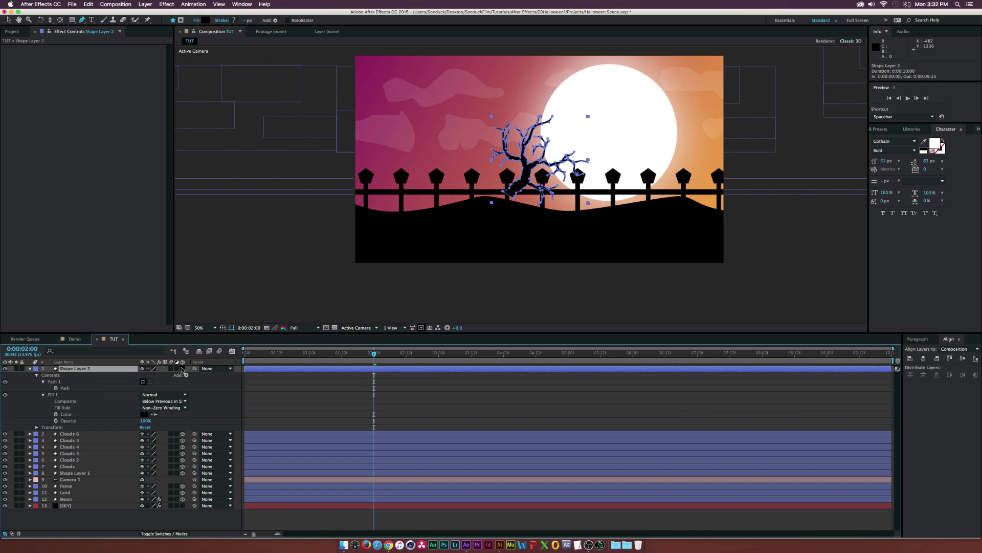
pyautogui.press('v')
pyautogui.press('s')
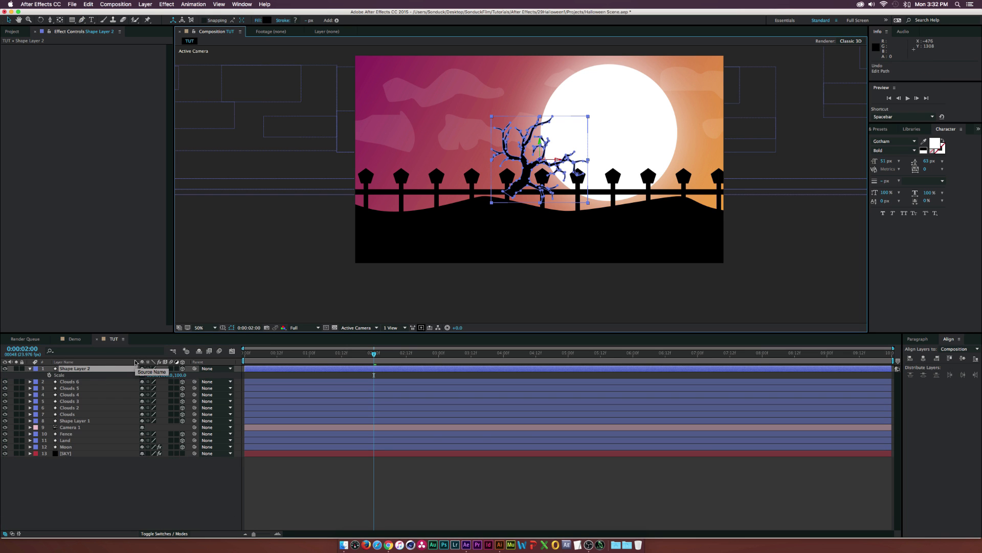
pyautogui.moveTo(156, 375); pyautogui.dragTo(180, 374)
pyautogui.moveTo(507, 204); pyautogui.dragTo(401, 214)
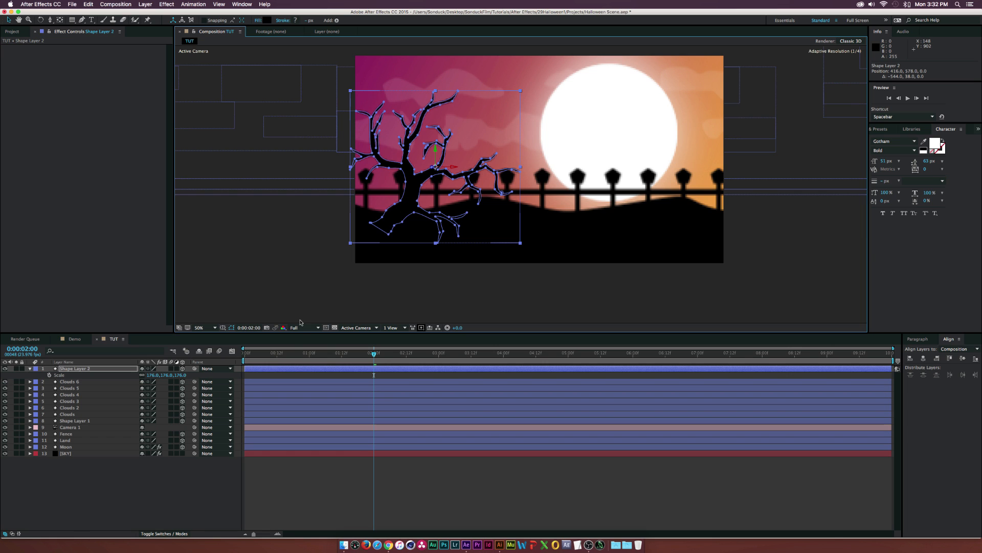
pyautogui.click(133, 487)
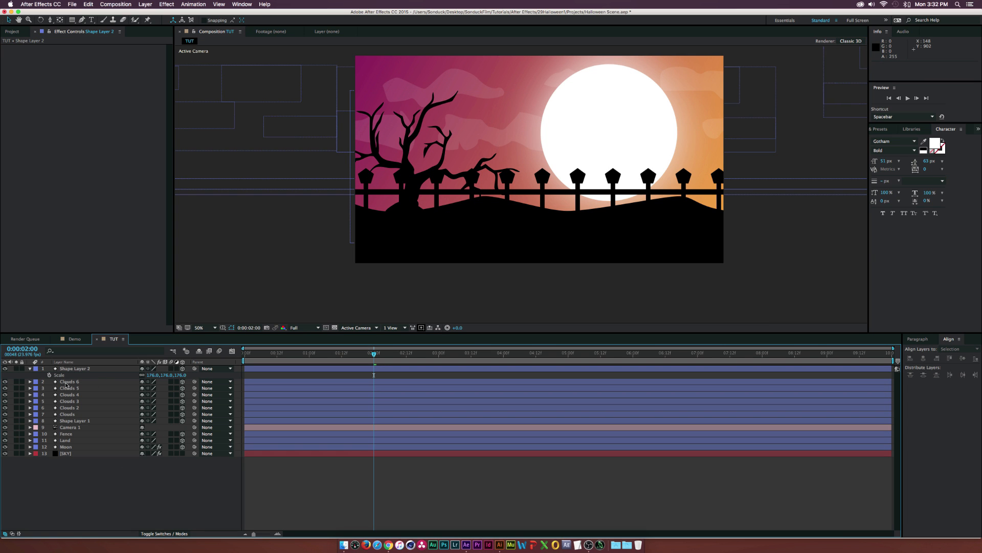
# Enlarge the tree to 209% and shift it slightly up to about position 430, 540.
pyautogui.click(87, 369)
pyautogui.click(165, 376)
pyautogui.moveTo(164, 376); pyautogui.dragTo(165, 375)
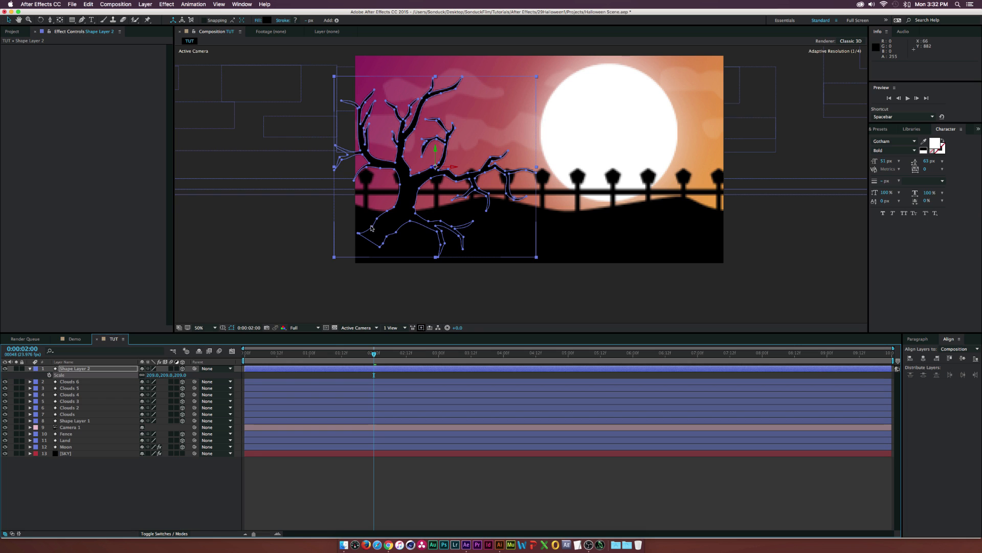
pyautogui.moveTo(368, 226); pyautogui.dragTo(371, 219)
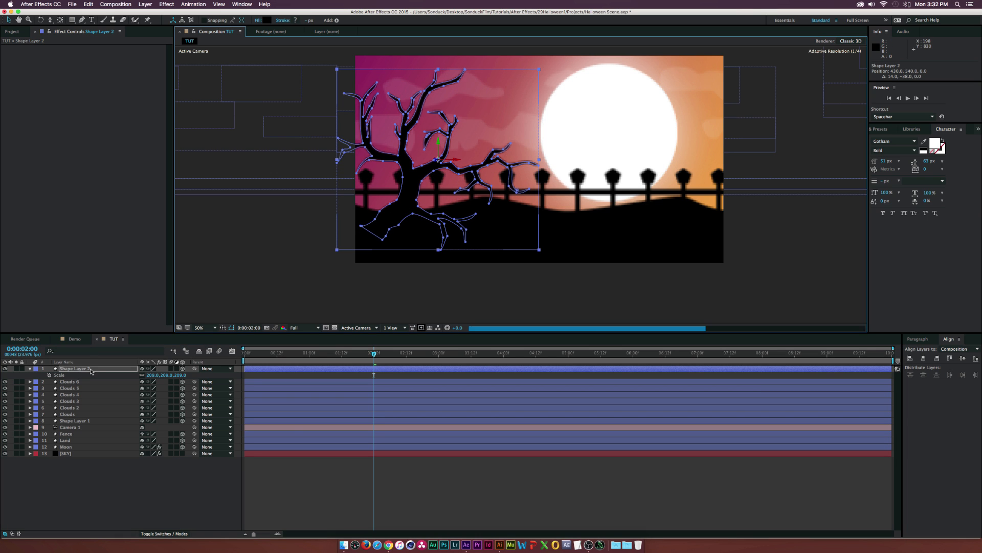
# Rename the tree's shape layer as Tree 1.
pyautogui.press('Return')
pyautogui.write('Tree 1')
pyautogui.press('Return')
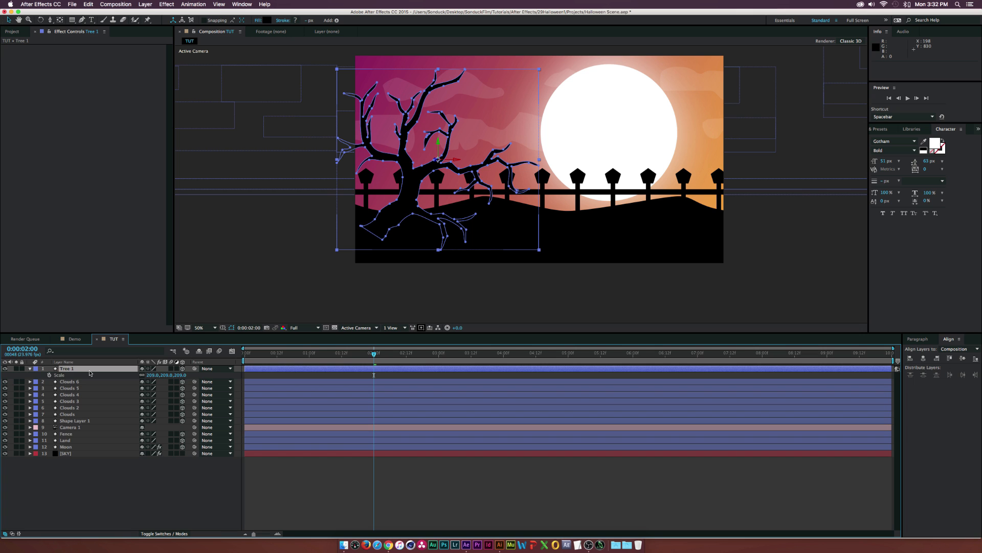
# Duplicate Tree 1, mirror the copy with a Y Rotation of 180°, and place it on the scene's right side at about X 1554.
pyautogui.press('super+d')
pyautogui.press('r')
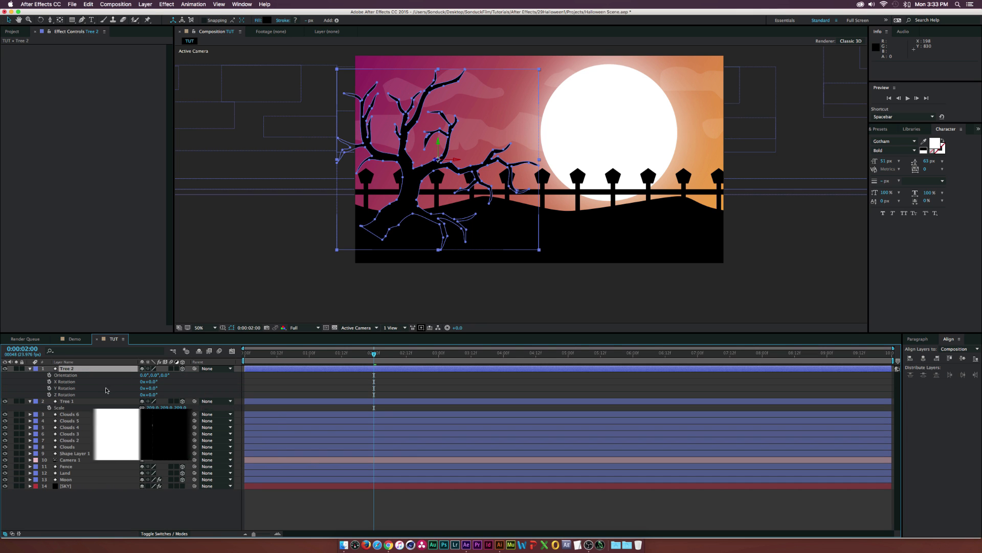
pyautogui.click(150, 388)
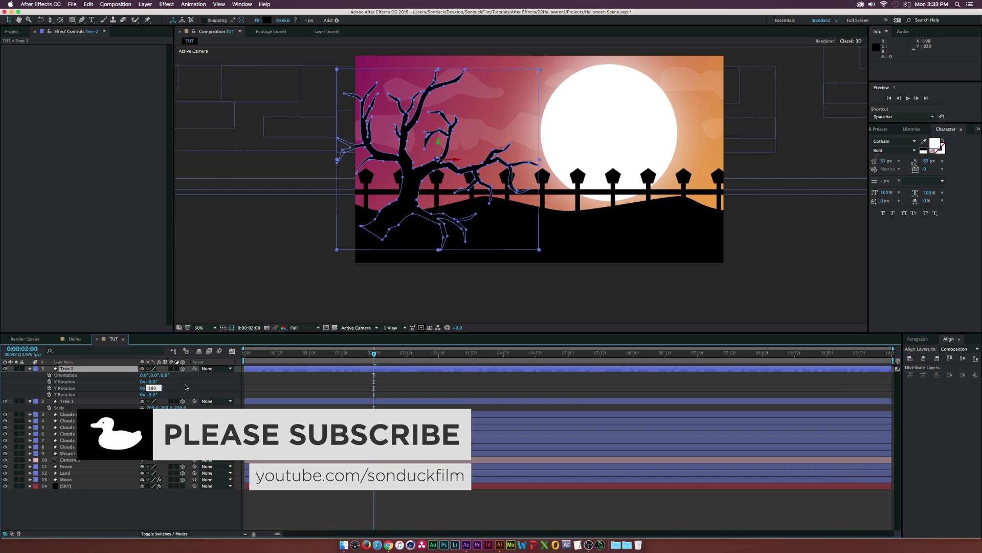
pyautogui.press('Return')
pyautogui.moveTo(474, 206); pyautogui.dragTo(697, 205)
# At the composition's start, duplicate Tree 1 and Tree 2 and stack both copies above the original tree layers.
pyautogui.moveTo(375, 355); pyautogui.dragTo(228, 364)
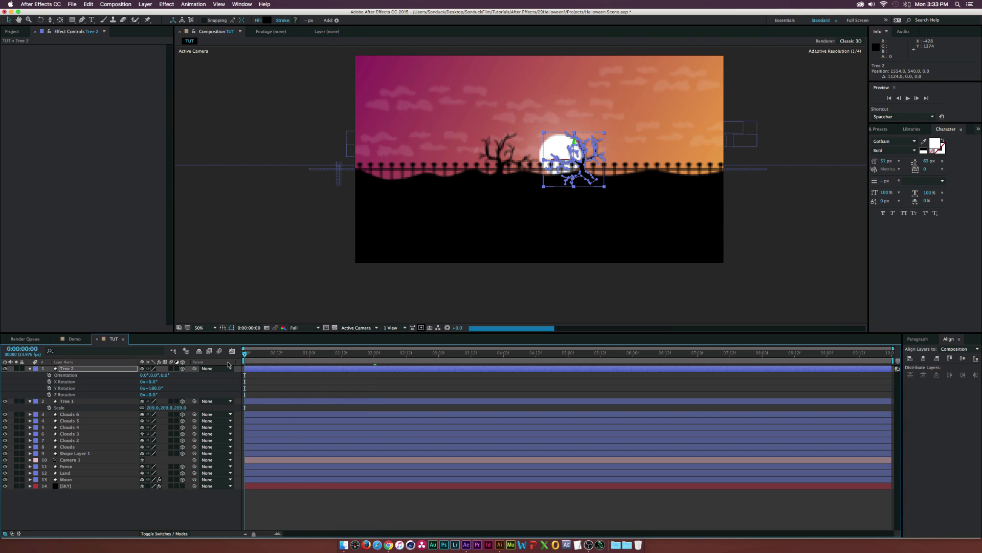
pyautogui.click(128, 502)
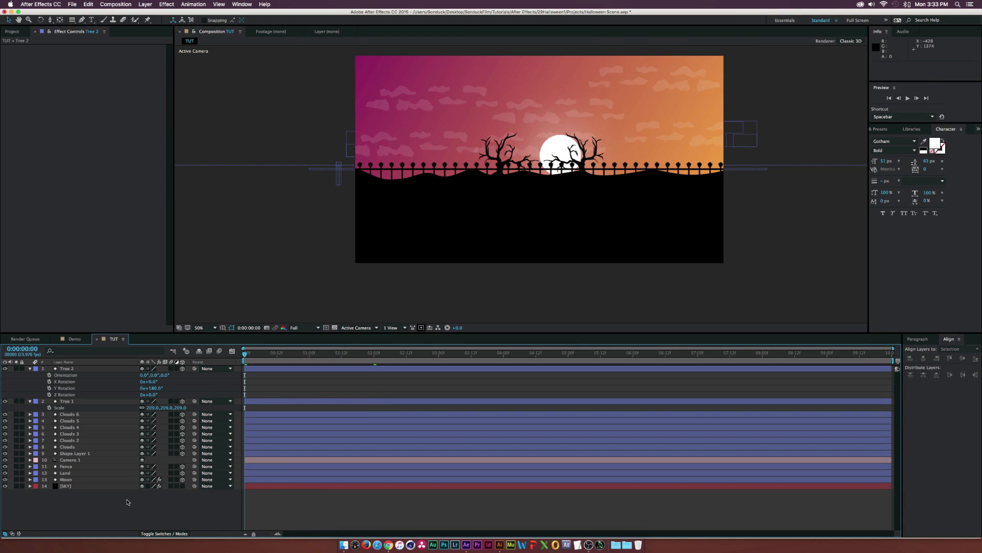
pyautogui.click(66, 369)
pyautogui.keyDown('shift'); pyautogui.click(66, 401); pyautogui.keyUp('shift')
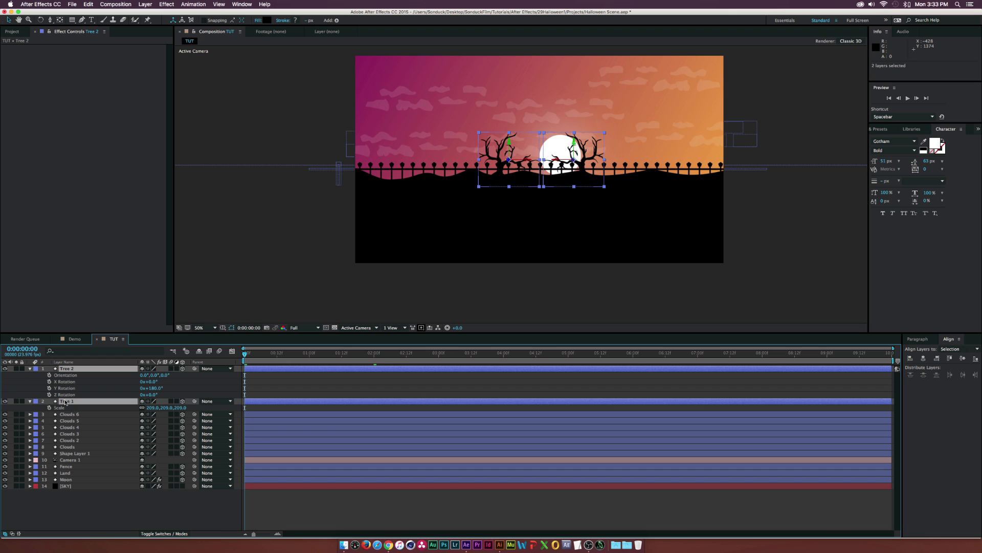
pyautogui.press('super+d')
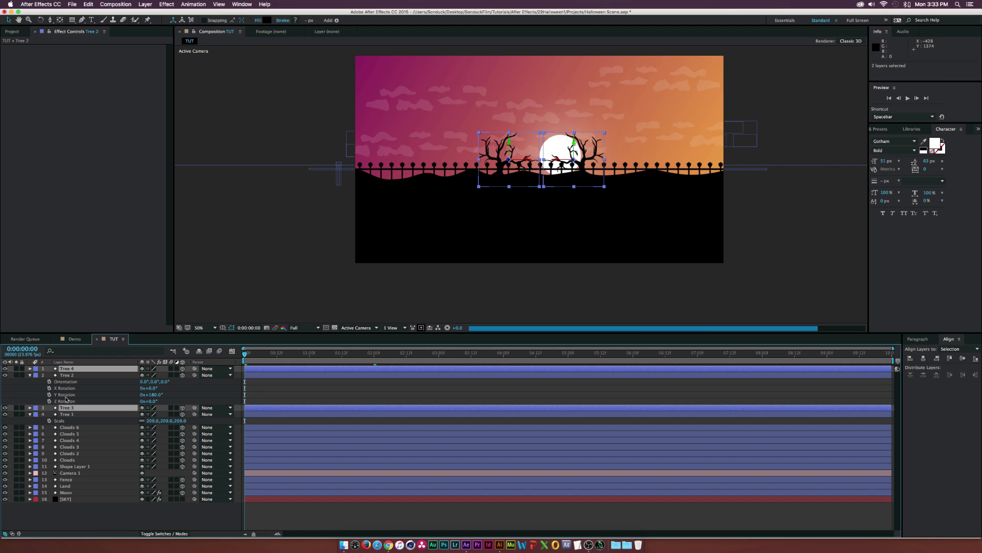
pyautogui.moveTo(64, 404); pyautogui.dragTo(63, 372)
# Bring the duplicated trees closer to the camera, setting Z Position to about -4092 for Tree 3 and -2482 for Tree 4.
pyautogui.press('p')
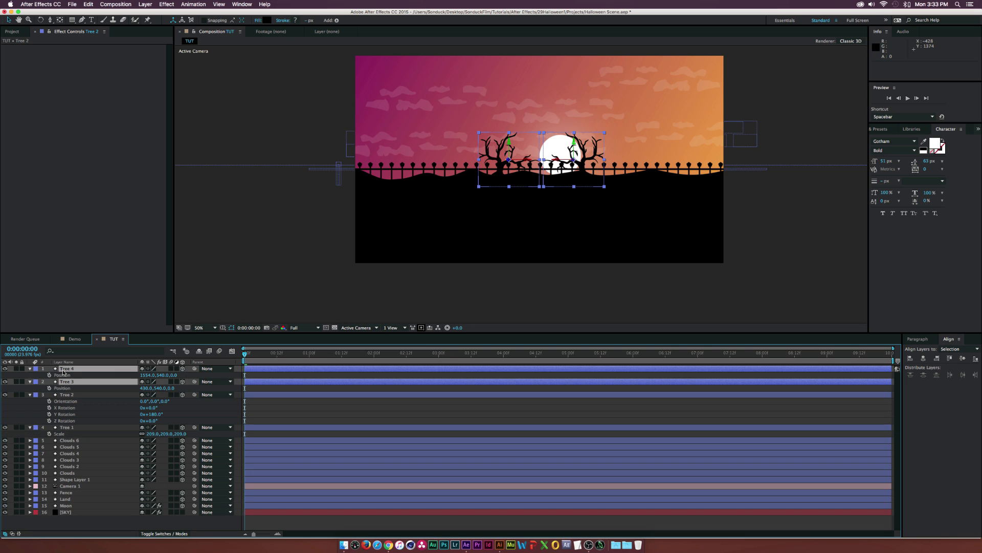
pyautogui.moveTo(171, 387); pyautogui.dragTo(71, 394)
pyautogui.click(207, 377)
pyautogui.moveTo(178, 375); pyautogui.dragTo(238, 380)
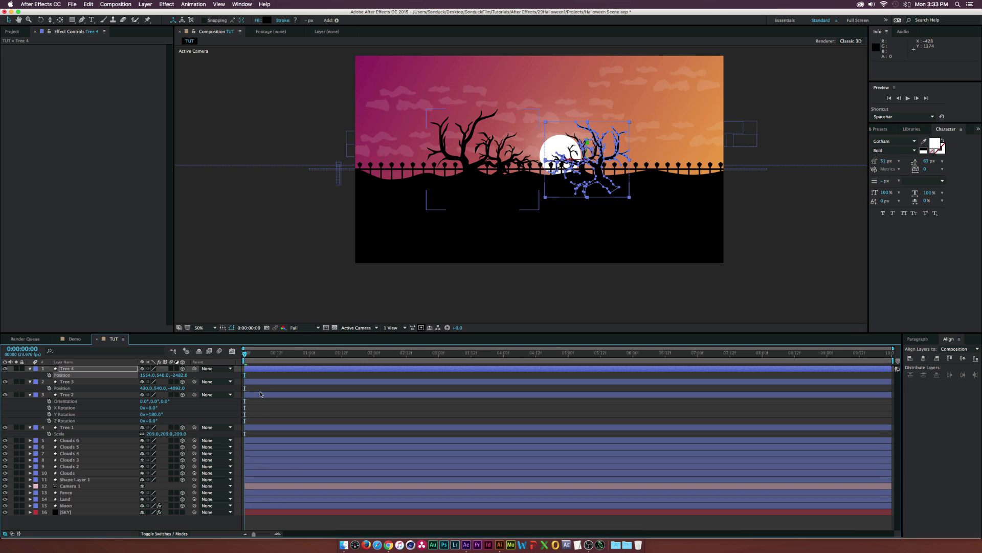
# Duplicate the Tree 3 and Tree 4 layers to add another pair of trees.
pyautogui.press('p')
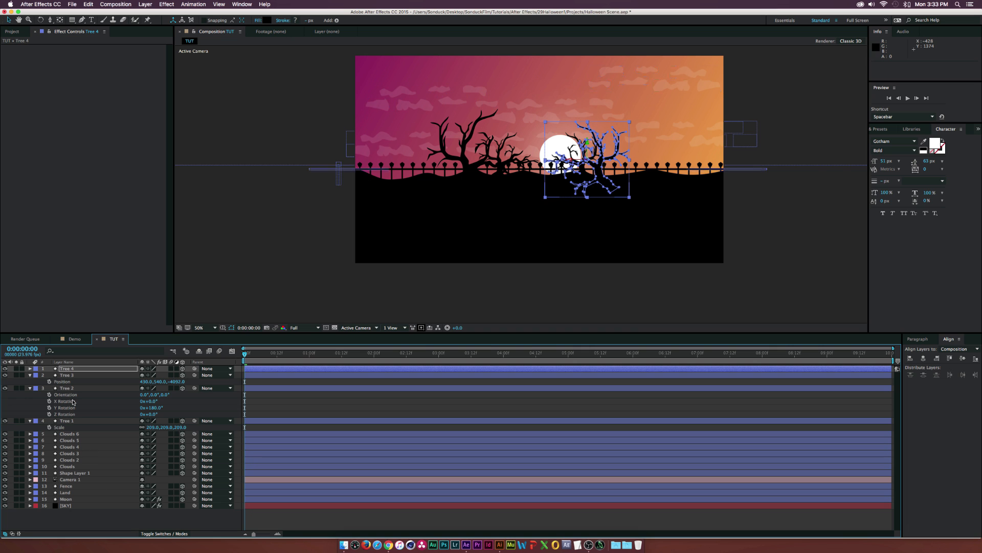
pyautogui.keyDown('shift'); pyautogui.click(65, 376); pyautogui.keyUp('shift')
pyautogui.press('super+d')
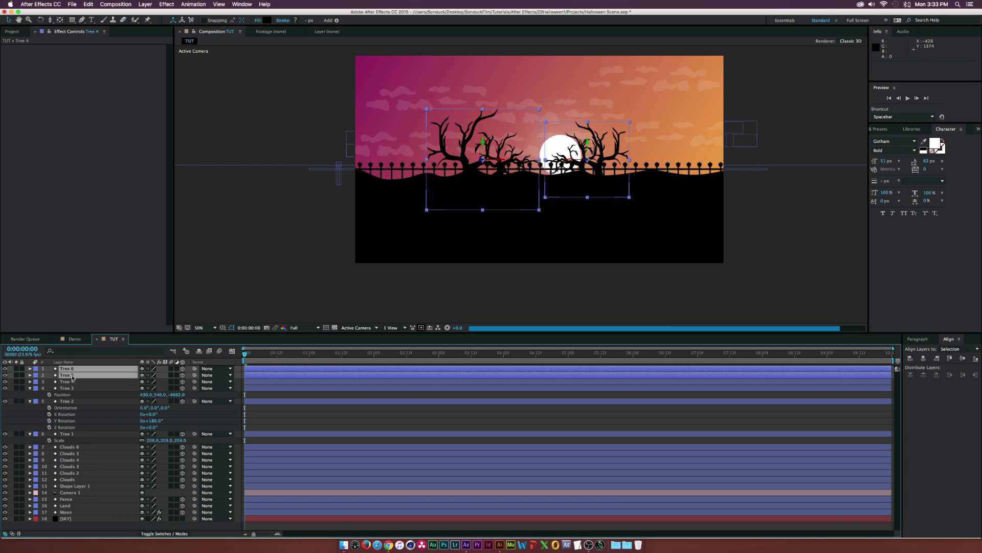
# Move the new pair nearer the camera and raise it, positioning Tree 5 at 660, 460, -6987 and Tree 6 at 1764, 474, -5587.
pyautogui.press('p')
pyautogui.moveTo(180, 378); pyautogui.dragTo(71, 389)
pyautogui.click(62, 375)
pyautogui.moveTo(144, 375)
pyautogui.mouseDown()
pyautogui.moveTo(167, 377)
pyautogui.moveTo(156, 385)
pyautogui.mouseUp()
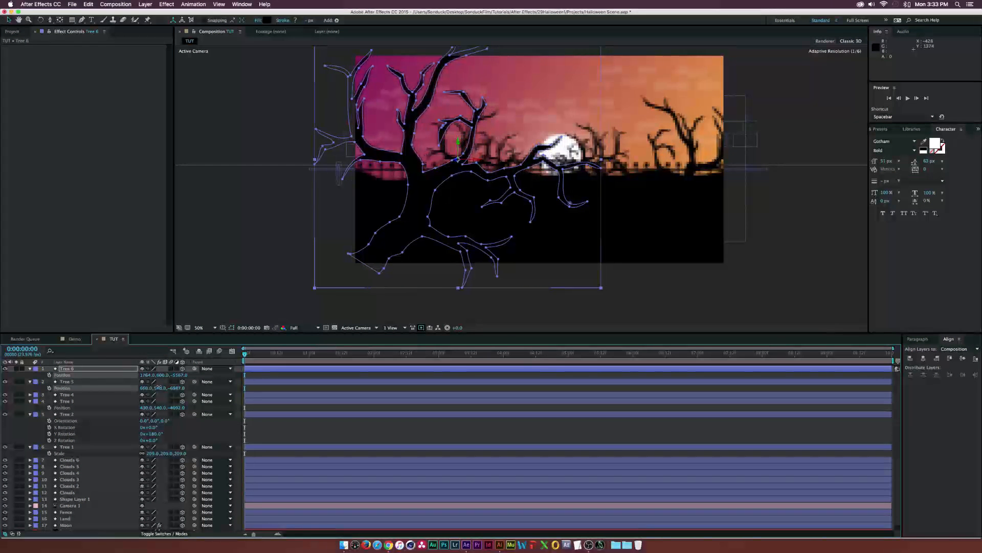
pyautogui.click(225, 259)
pyautogui.click(89, 374)
pyautogui.keyDown('shift'); pyautogui.click(88, 383); pyautogui.keyUp('shift')
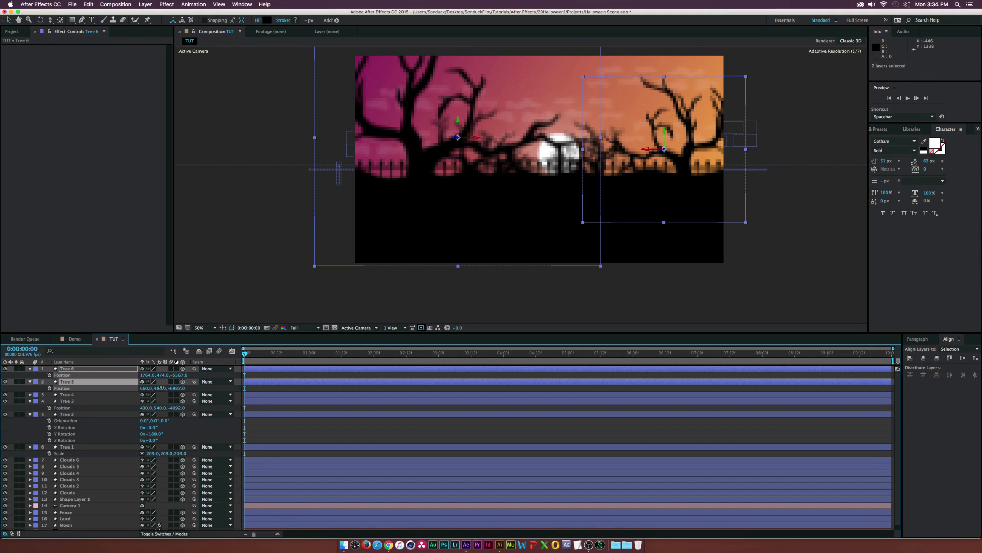
# Raise Tree 3 through Tree 6 together, bringing Y Position to 438 for Tree 3 and Tree 4 and 372 for Tree 6.
pyautogui.click(270, 266)
pyautogui.press('u')
pyautogui.click(71, 369)
pyautogui.keyDown('shift'); pyautogui.click(71, 382); pyautogui.keyUp('shift')
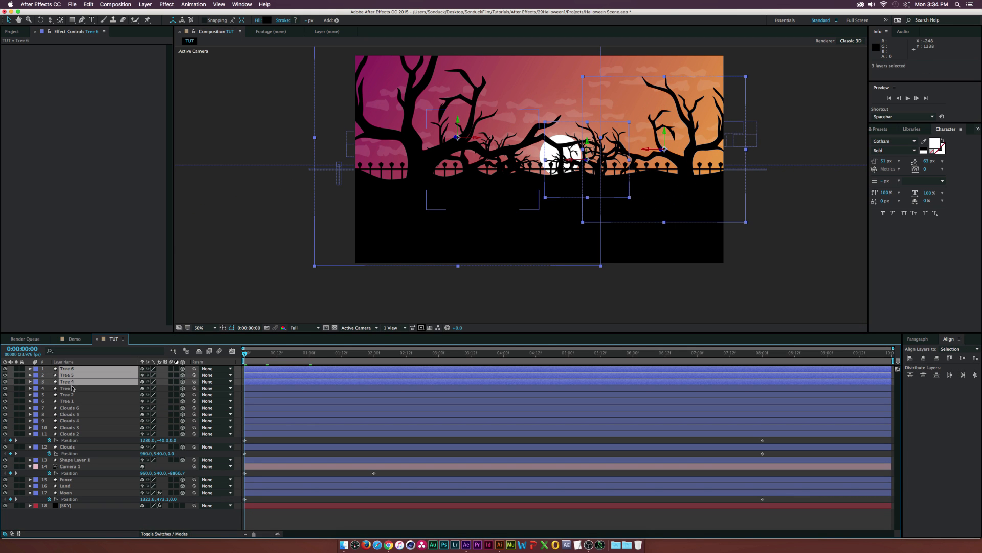
pyautogui.keyDown('shift'); pyautogui.click(71, 388); pyautogui.keyUp('shift')
pyautogui.press('p')
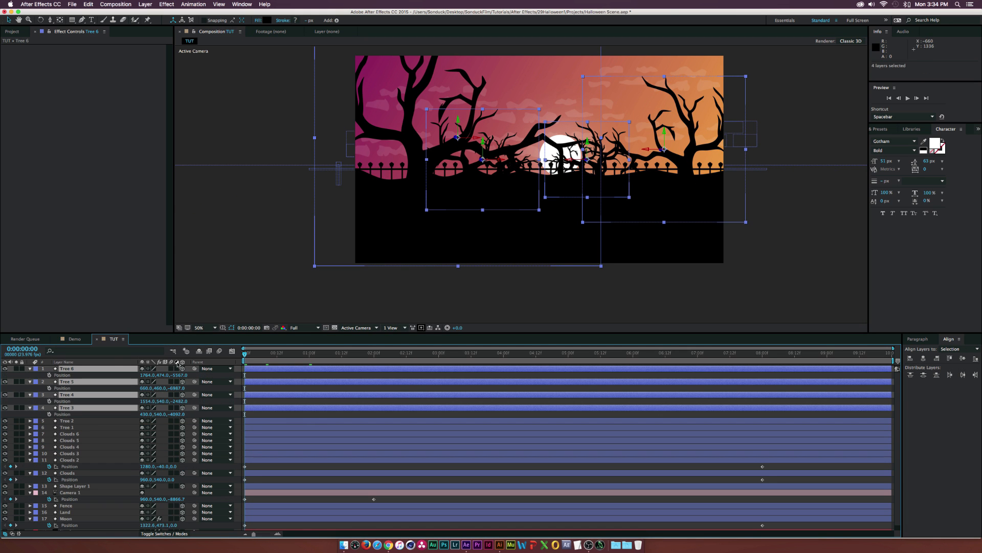
pyautogui.moveTo(161, 377); pyautogui.dragTo(122, 374)
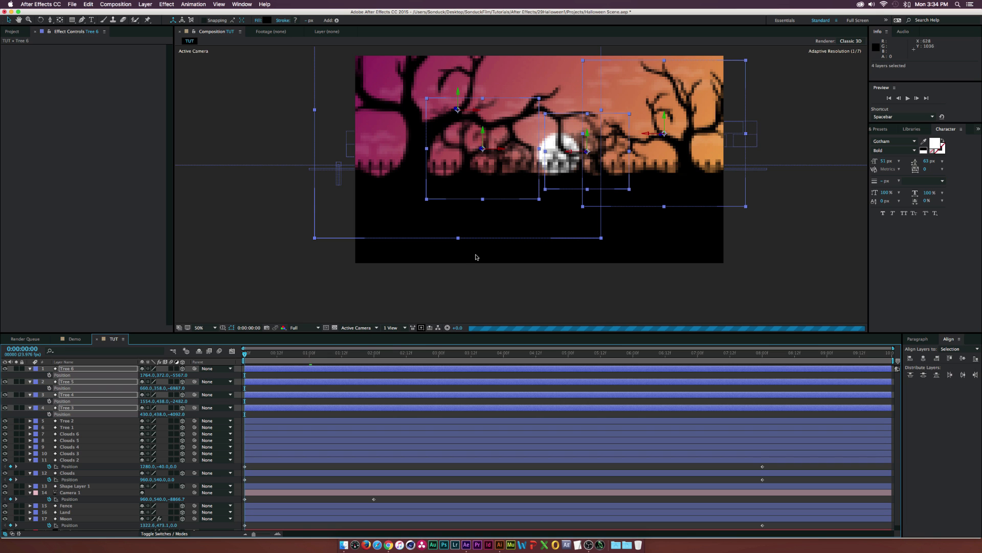
# Preview the camera push-in through the trees and collapse the layers' revealed properties.
pyautogui.click(411, 307)
pyautogui.press('space')
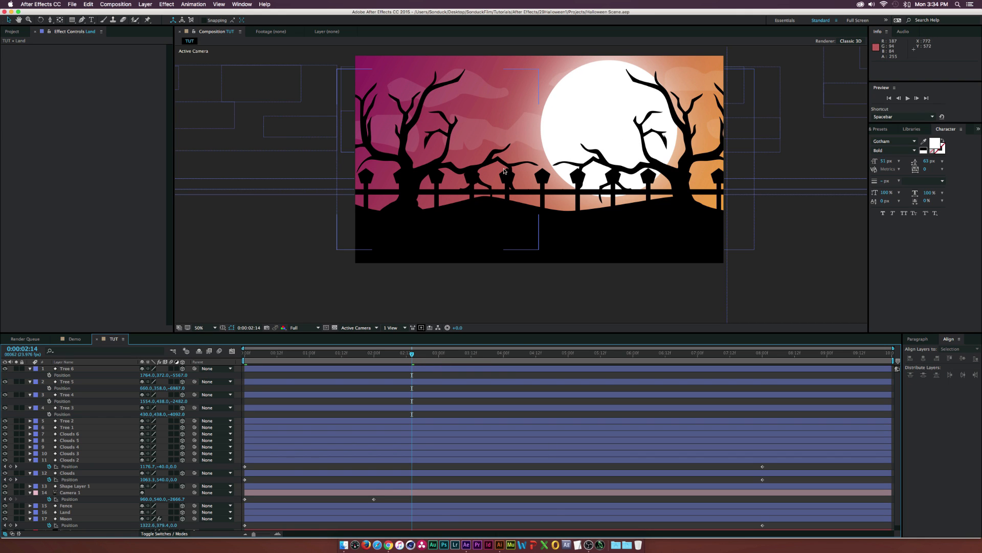
pyautogui.click(279, 420)
pyautogui.click(275, 466)
pyautogui.press('u')
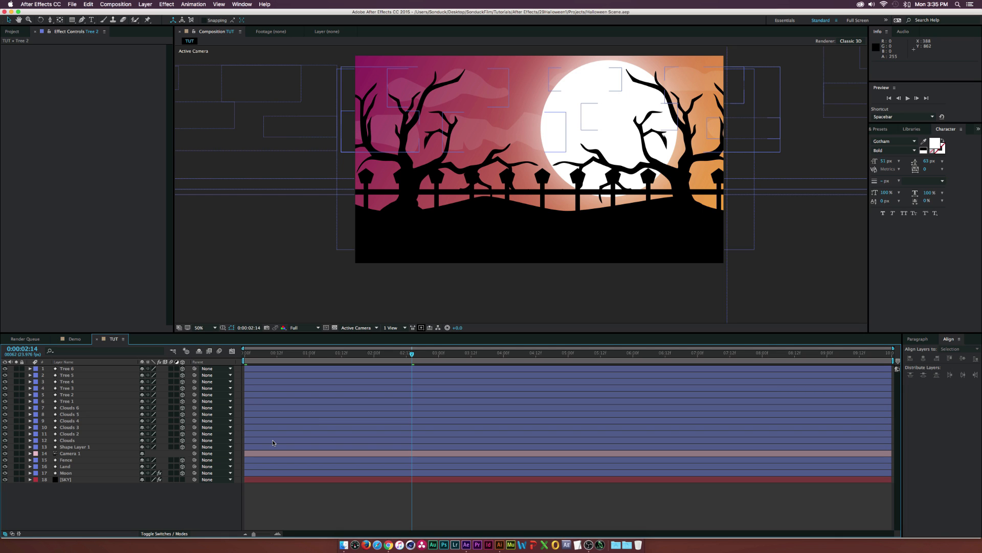
# Switch to Illustrator and examine the finished castle in the Haunted House.ai document.
pyautogui.click(501, 546)
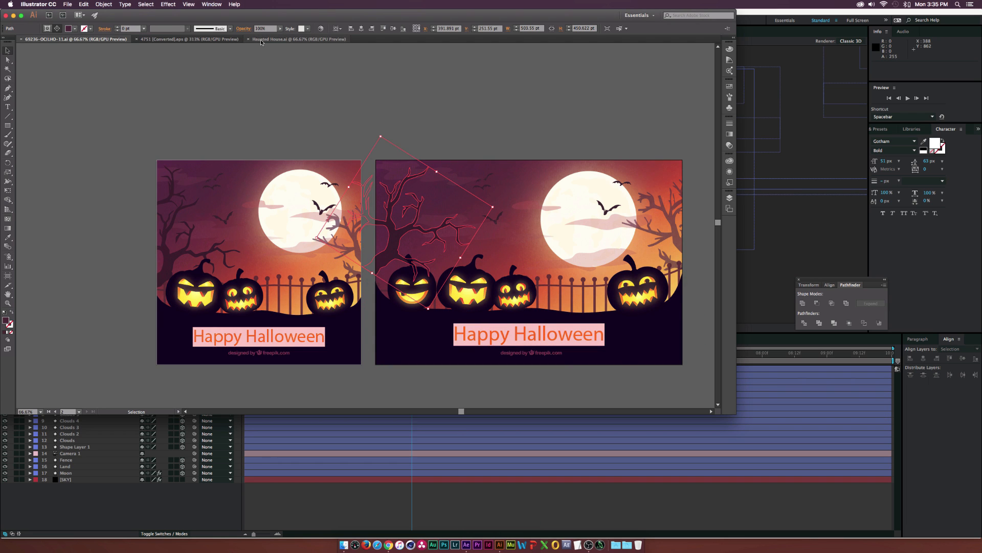
pyautogui.click(279, 40)
pyautogui.moveTo(560, 126); pyautogui.dragTo(561, 126)
pyautogui.click(574, 302)
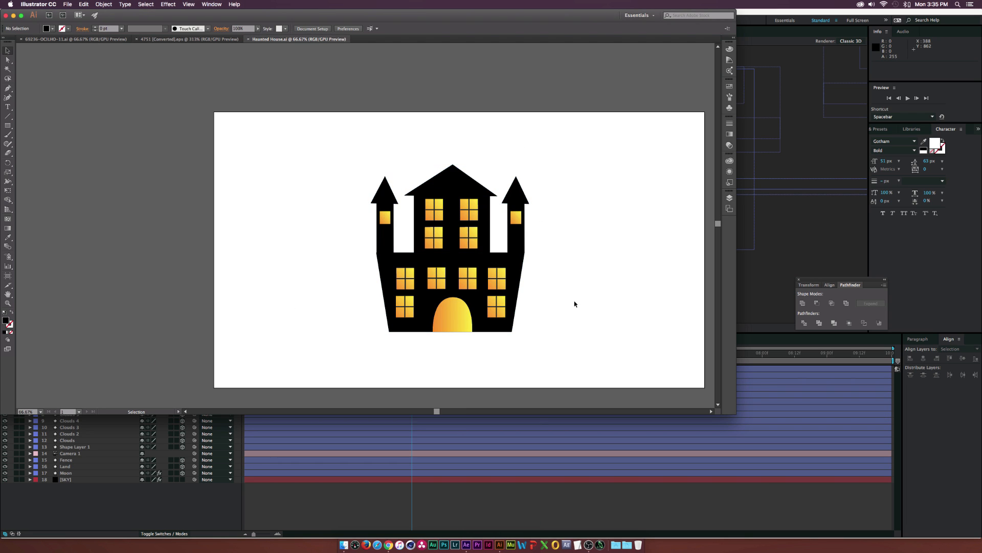
# Create a new 1920 × 1080 px RGB document named Castle.
pyautogui.click(67, 5)
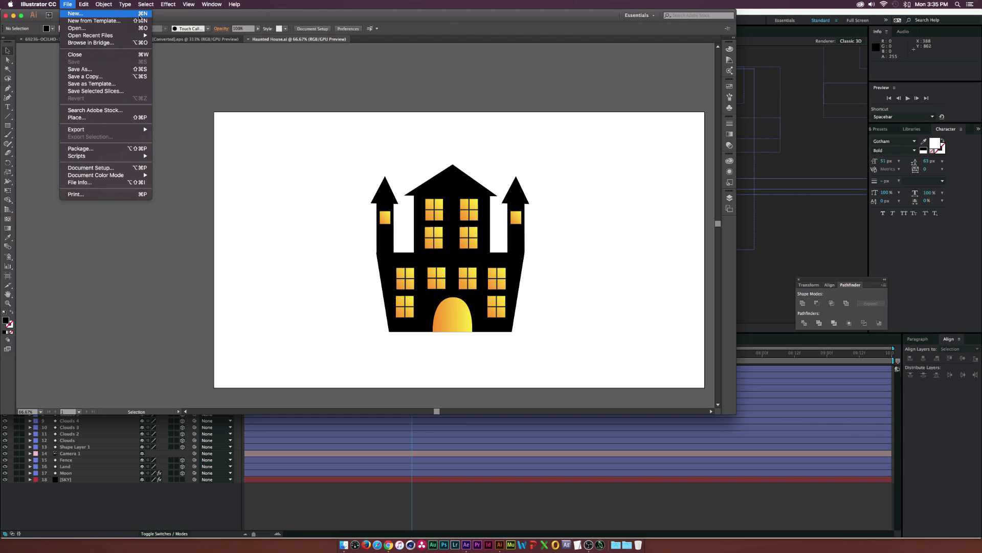
pyautogui.click(76, 13)
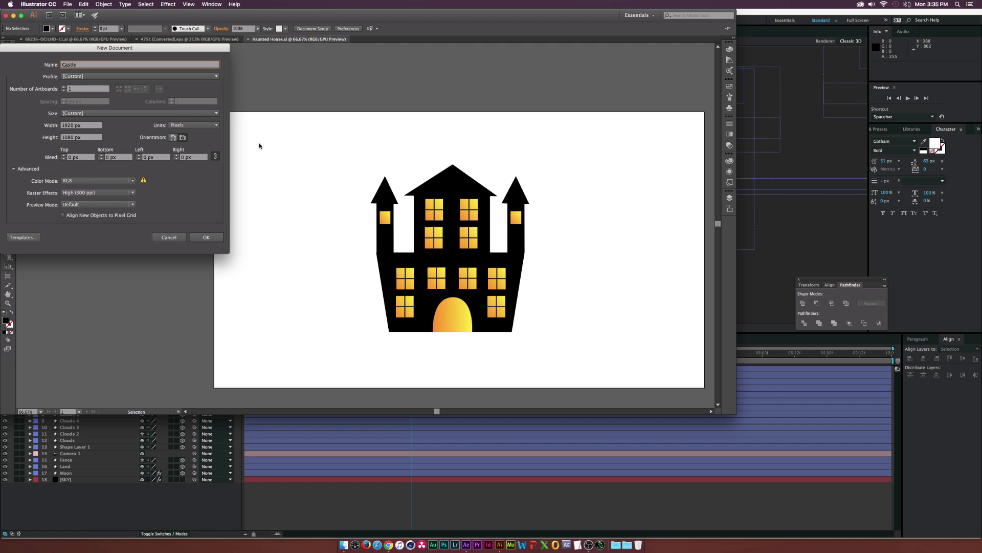
pyautogui.press('Return')
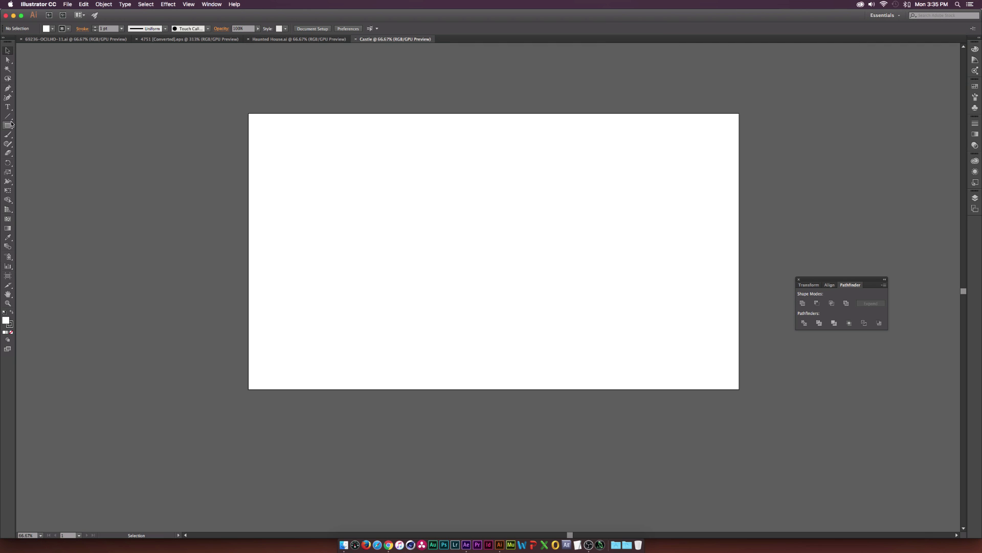
# Draw a castle base rectangle about 565 × 308 px below the artboard's centre, with black fill 000000 and no stroke.
pyautogui.click(10, 124)
pyautogui.moveTo(399, 330); pyautogui.dragTo(544, 251)
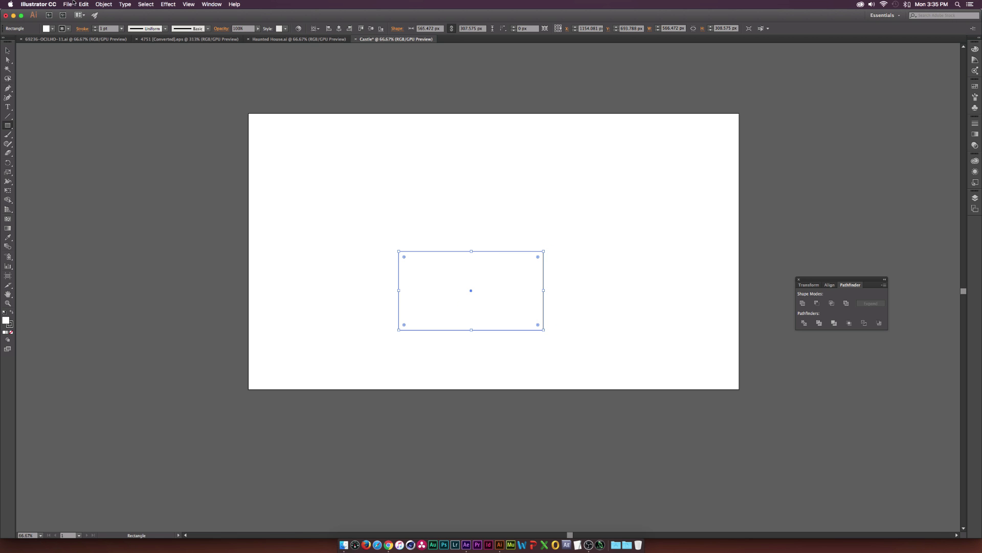
pyautogui.click(54, 29)
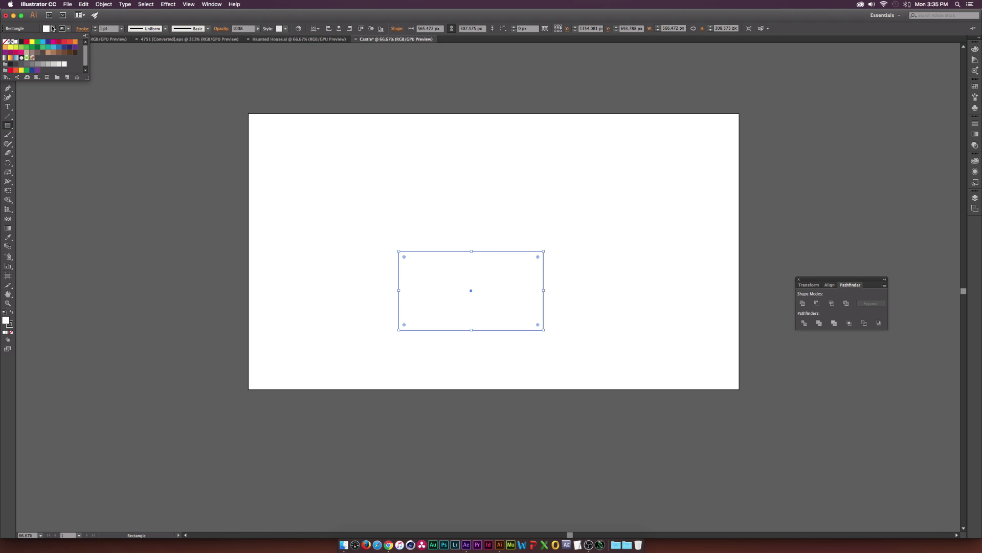
pyautogui.click(21, 42)
pyautogui.click(96, 31)
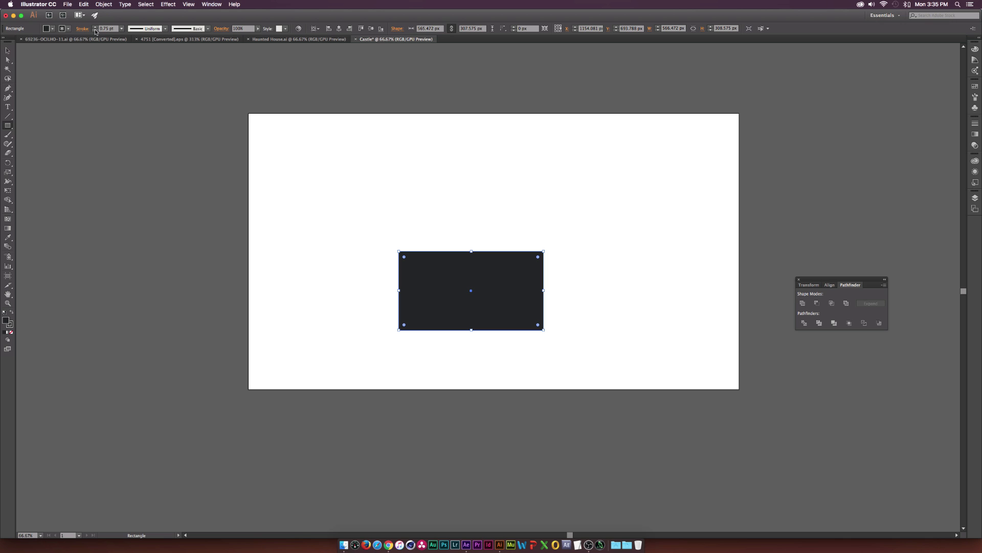
pyautogui.doubleClick(6, 322)
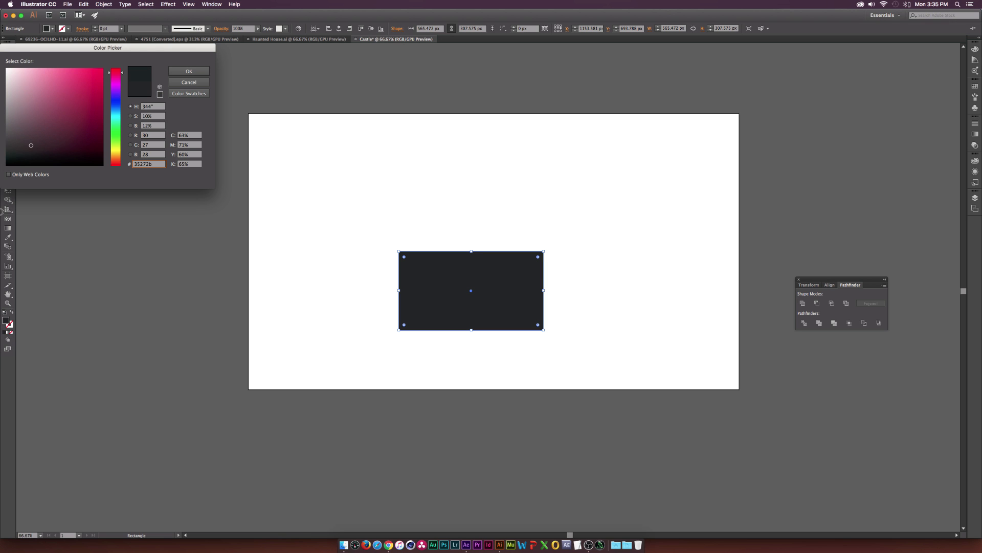
pyautogui.moveTo(13, 160); pyautogui.dragTo(5, 165)
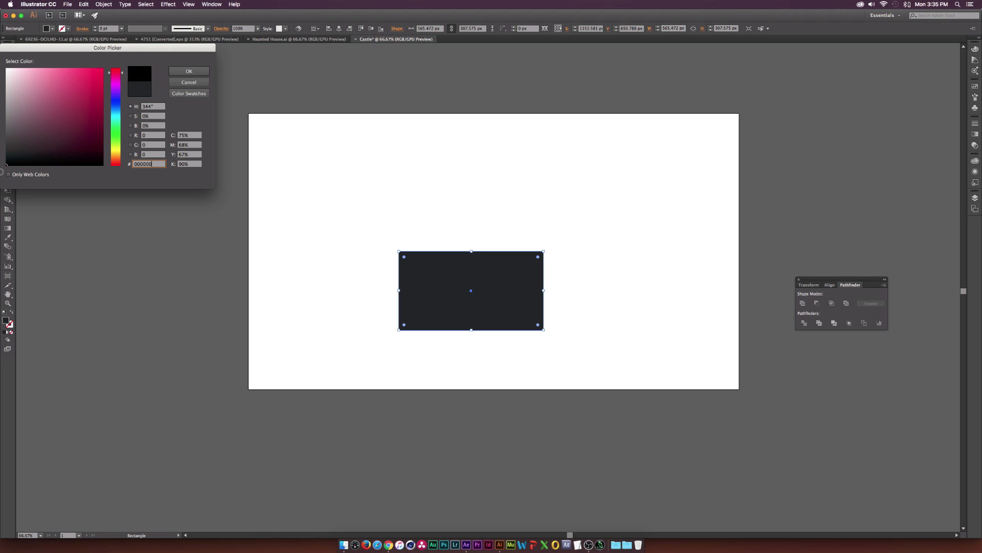
pyautogui.click(189, 71)
pyautogui.click(5, 52)
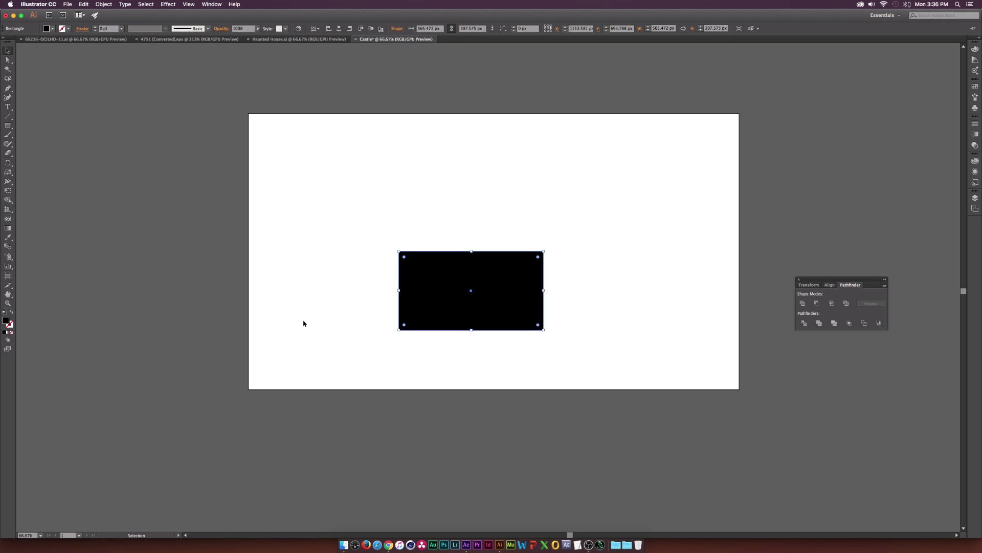
pyautogui.click(304, 321)
# Move the base rectangle's upper-left corner point 50 px outward to slant its left side.
pyautogui.click(420, 287)
pyautogui.press('a')
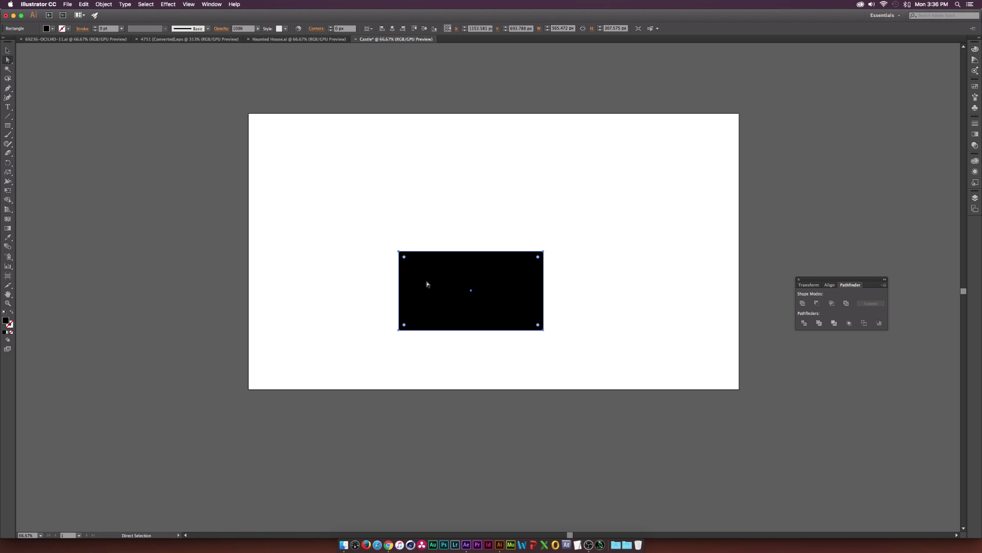
pyautogui.click(398, 252)
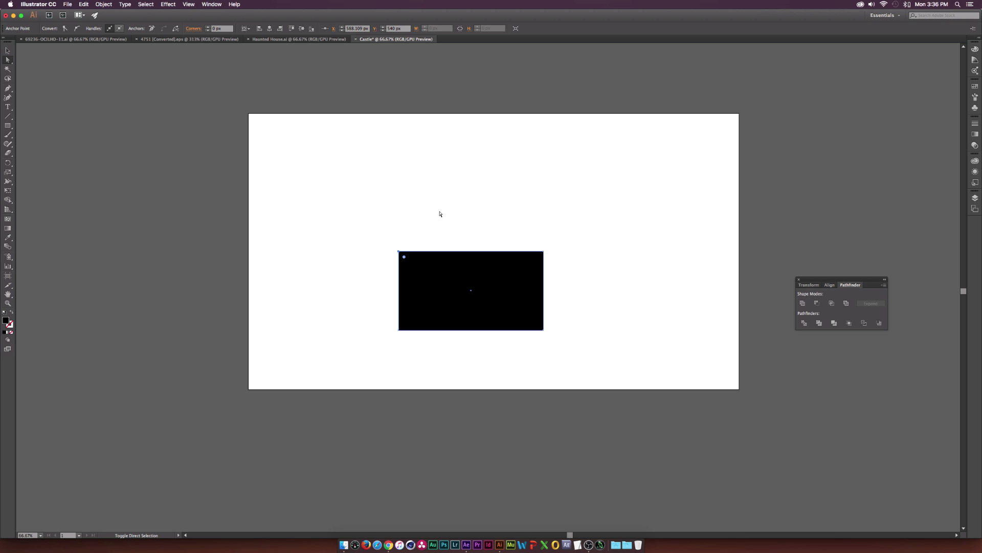
pyautogui.hotkey('shift', 'Left')
pyautogui.hotkey('shift', 'Left')
pyautogui.hotkey('shift', 'Left')
pyautogui.hotkey('shift', 'Left')
pyautogui.hotkey('shift', 'Left')
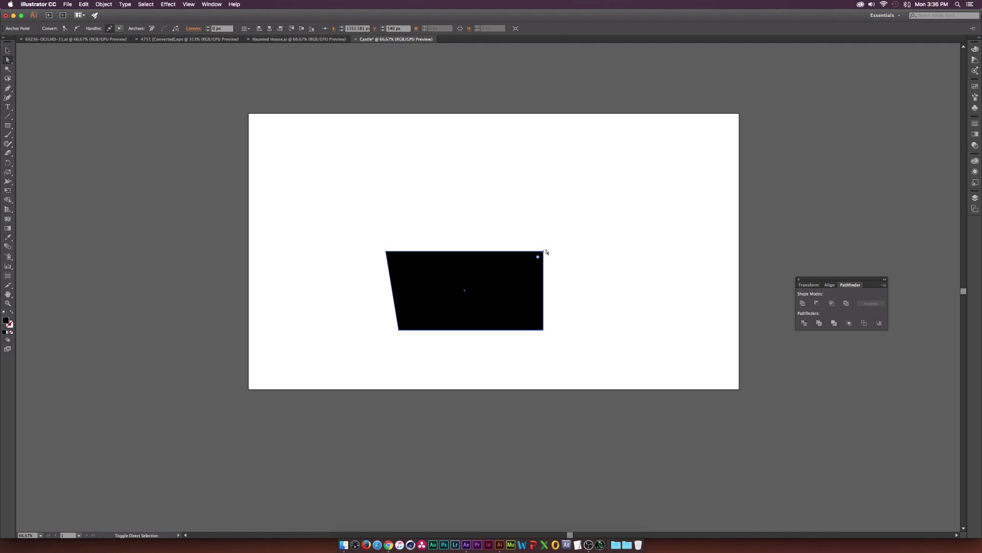
# Move the base's upper-right corner point 50 px outward and raise its top edge slightly.
pyautogui.hotkey('shift', 'Right')
pyautogui.hotkey('shift', 'Right')
pyautogui.hotkey('shift', 'Right')
pyautogui.hotkey('shift', 'Right')
pyautogui.hotkey('shift', 'Right')
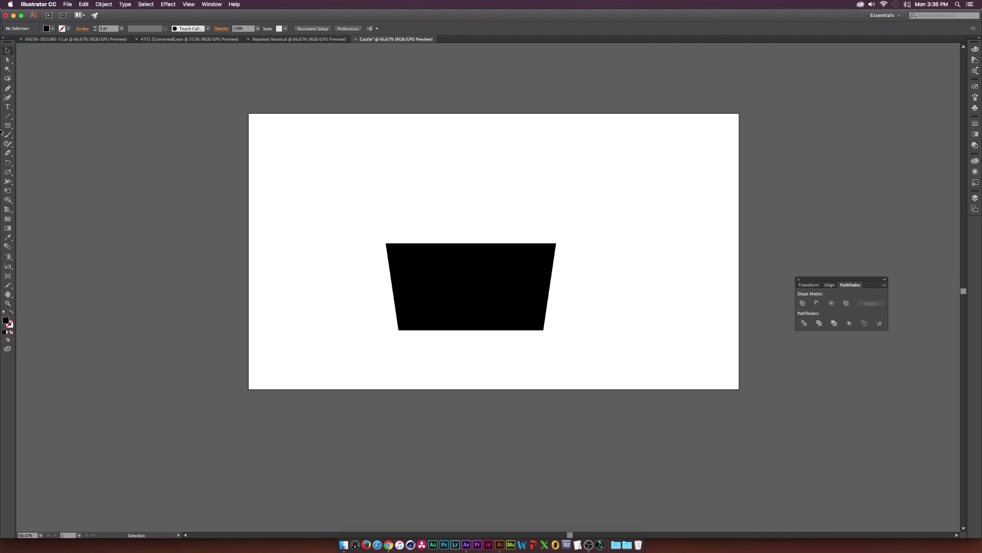
# Draw a tower about 90 × 295 px on the base's left end and place a three-sided polygon roof on it.
pyautogui.moveTo(8, 126); pyautogui.dragTo(23, 128)
pyautogui.moveTo(386, 243); pyautogui.dragTo(409, 167)
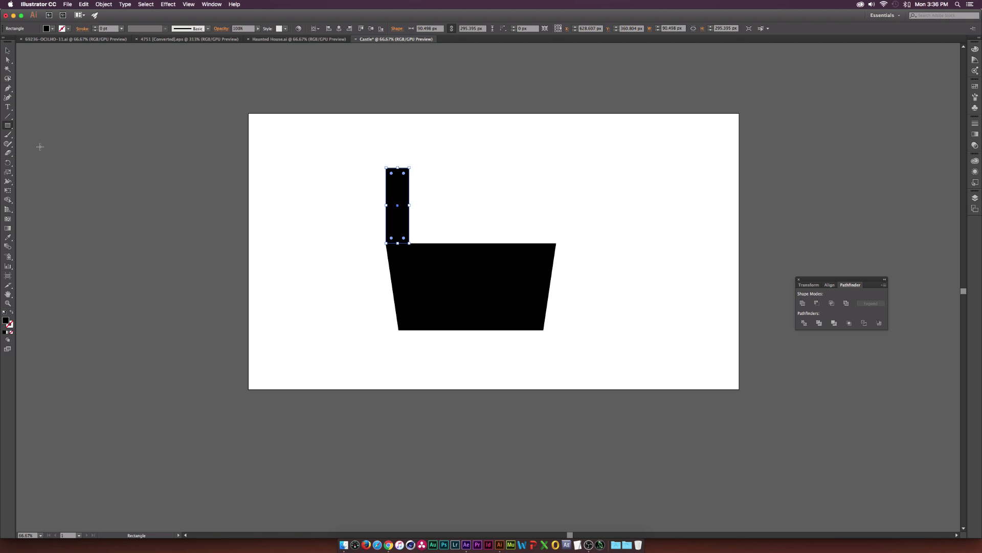
pyautogui.moveTo(5, 127); pyautogui.dragTo(45, 154)
pyautogui.click(456, 163)
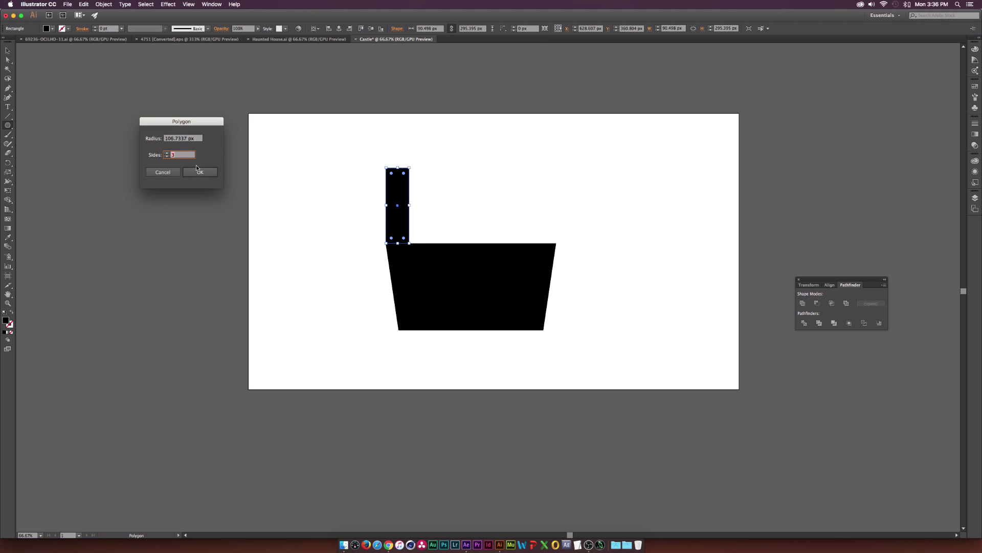
pyautogui.click(197, 170)
pyautogui.click(7, 51)
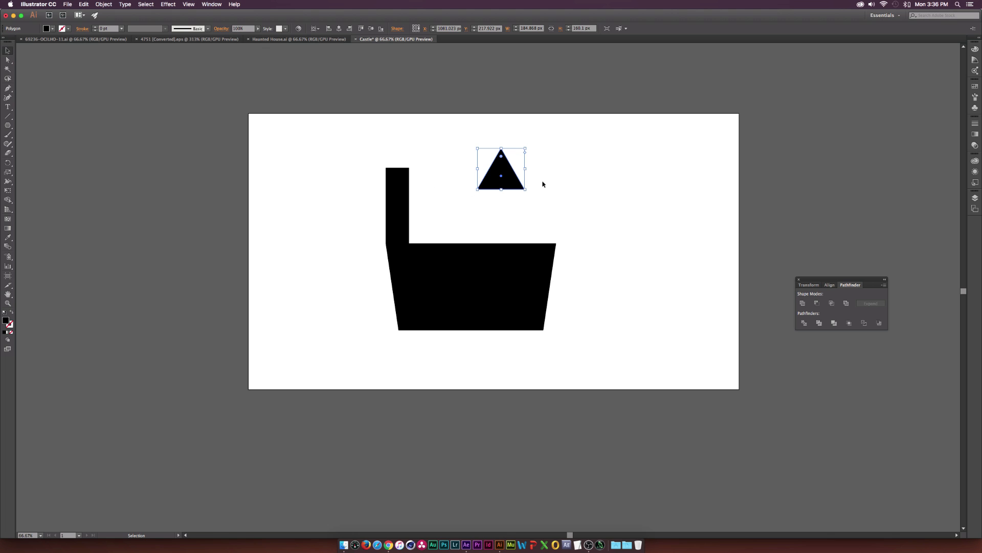
pyautogui.moveTo(518, 183); pyautogui.dragTo(409, 167)
# Align the roof and tower on their horizontal centres, and move both back onto the base's left end.
pyautogui.moveTo(494, 223); pyautogui.dragTo(535, 226)
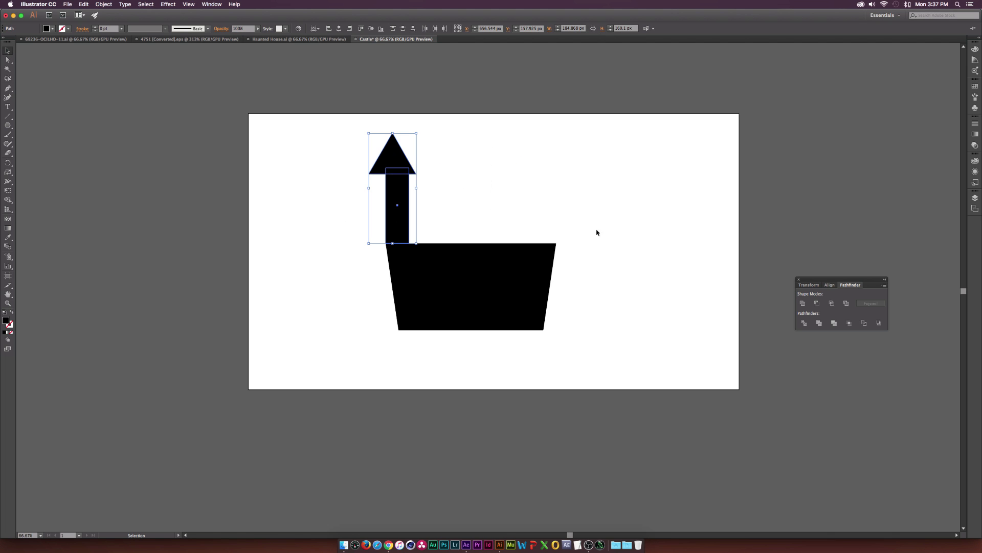
pyautogui.click(830, 285)
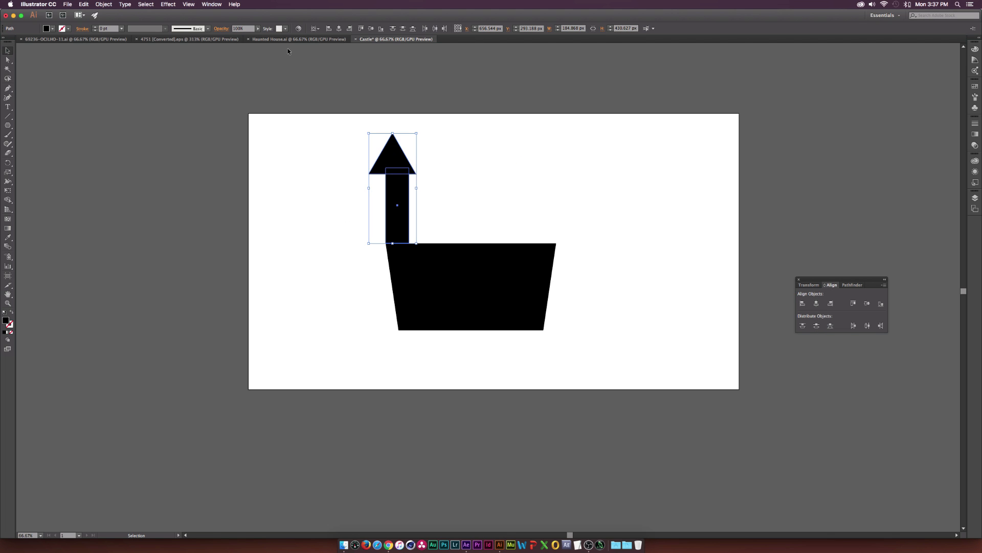
pyautogui.click(222, 4)
pyautogui.click(483, 3)
pyautogui.click(817, 304)
pyautogui.click(867, 303)
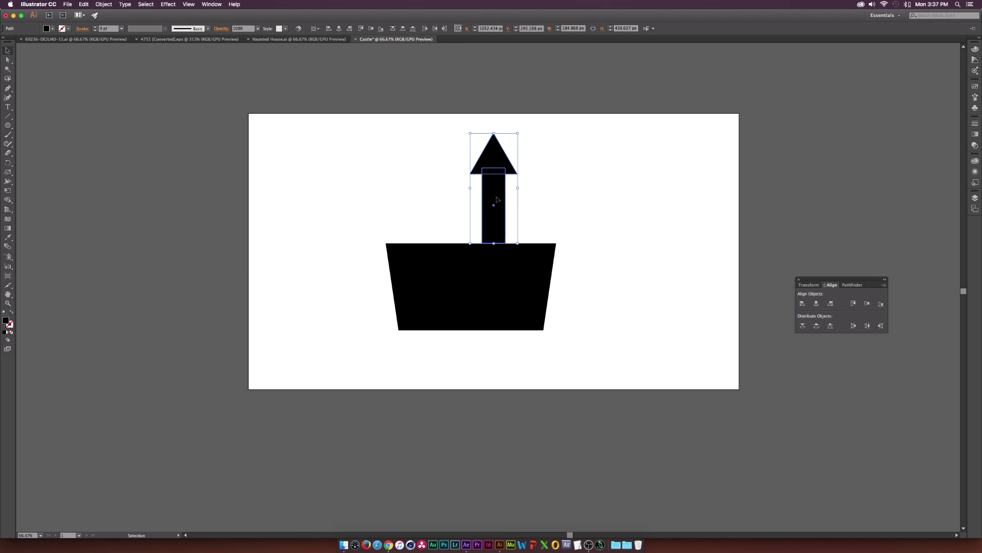
pyautogui.moveTo(495, 204); pyautogui.dragTo(398, 203)
pyautogui.click(329, 230)
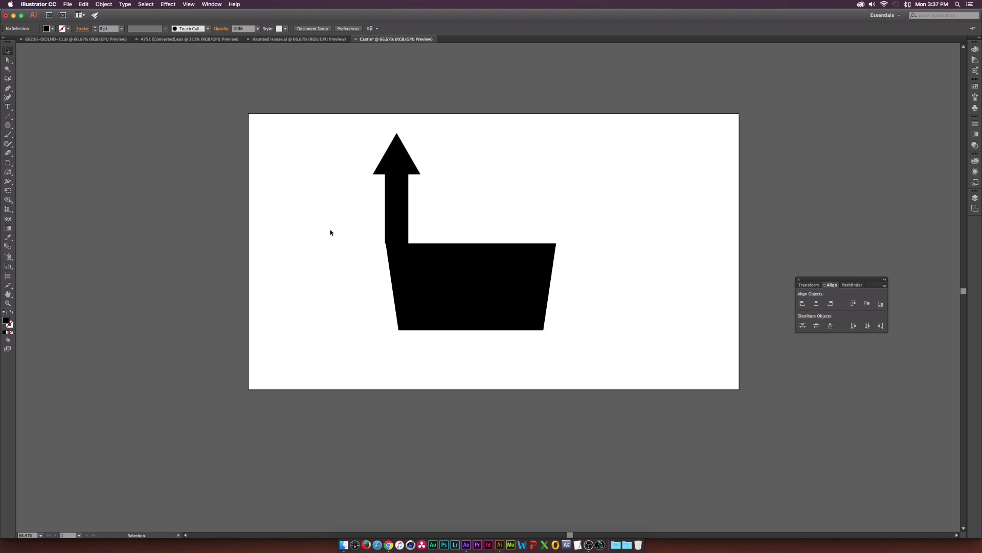
# Draw a small window rectangle about 43 × 70 px on the tower, just below the roof.
pyautogui.scroll(3, 338, 222)
pyautogui.scroll(-1, 241, 221)
pyautogui.moveTo(7, 126); pyautogui.dragTo(46, 126)
pyautogui.moveTo(471, 170); pyautogui.dragTo(496, 130)
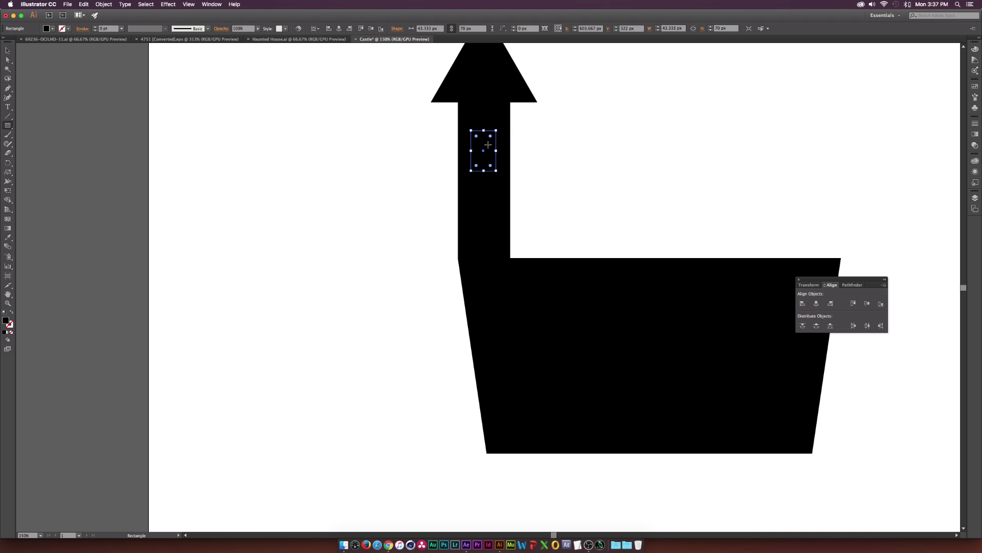
# Align the window, tower and roof on their horizontal centres and move them back to the base's left end.
pyautogui.press('v')
pyautogui.moveTo(542, 155); pyautogui.dragTo(395, 164)
pyautogui.keyDown('shift'); pyautogui.click(482, 81); pyautogui.keyUp('shift')
pyautogui.click(817, 303)
pyautogui.moveTo(692, 216); pyautogui.dragTo(474, 216)
# Fill the tower window with a linear gradient from orange to yellow at a 45° angle.
pyautogui.click(477, 145)
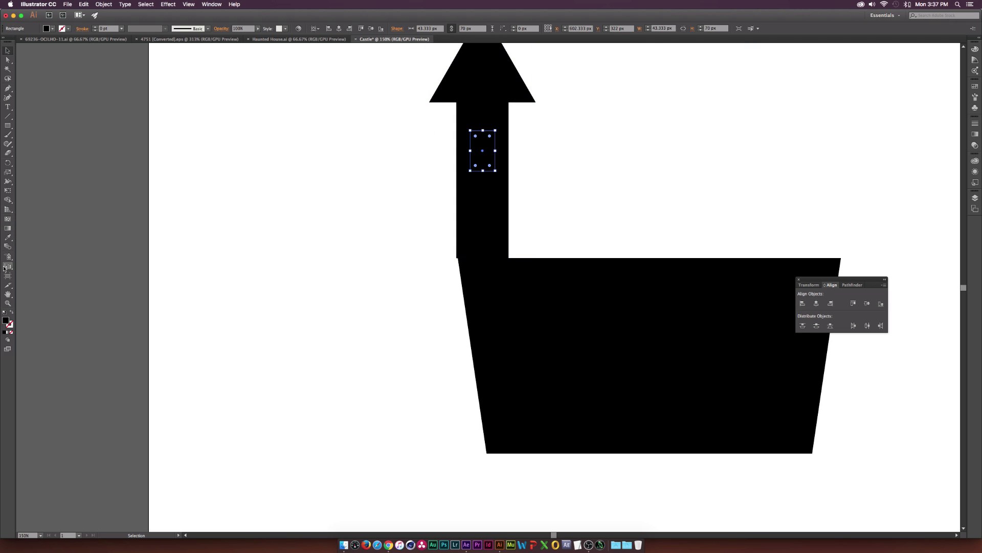
pyautogui.click(8, 229)
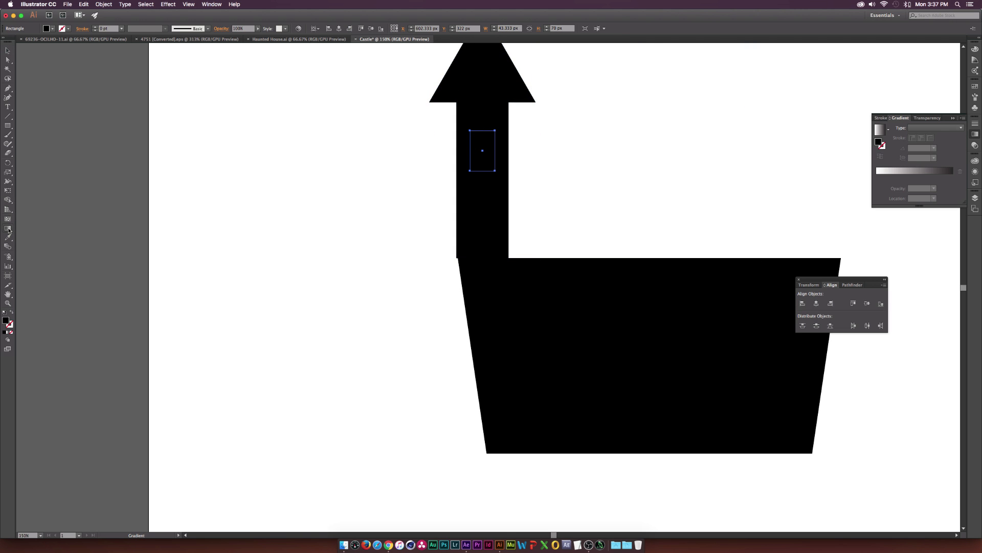
pyautogui.click(890, 174)
pyautogui.doubleClick(874, 178)
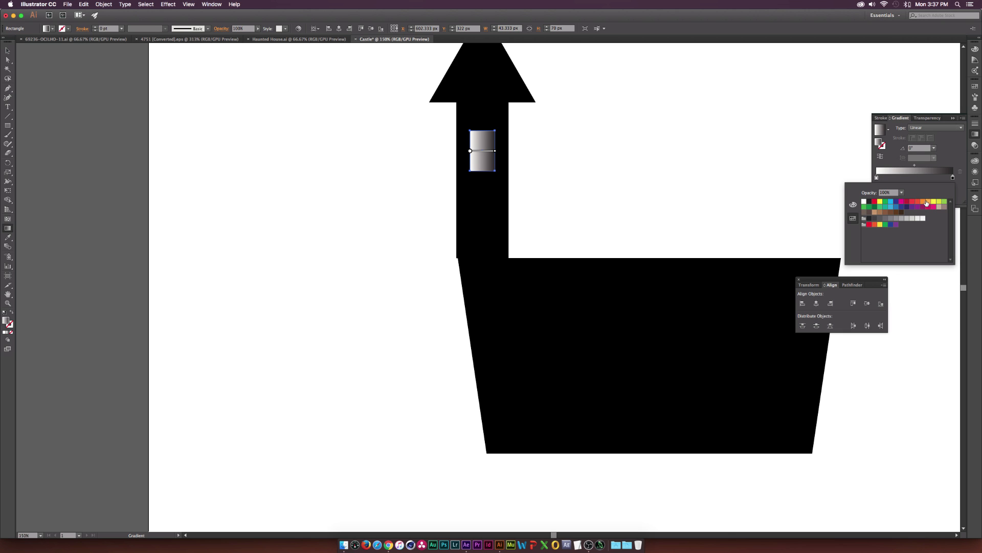
pyautogui.click(926, 203)
pyautogui.click(952, 178)
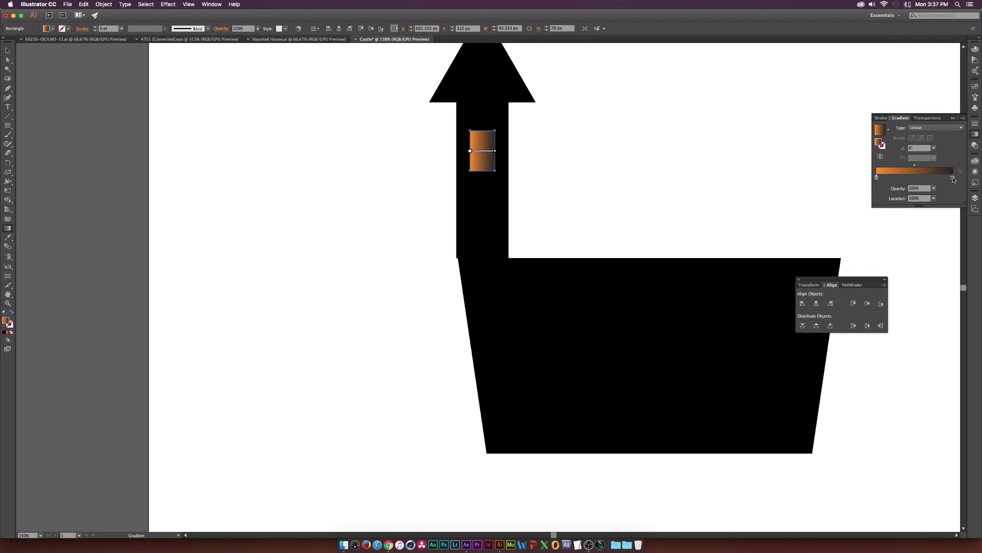
pyautogui.doubleClick(953, 178)
pyautogui.click(934, 203)
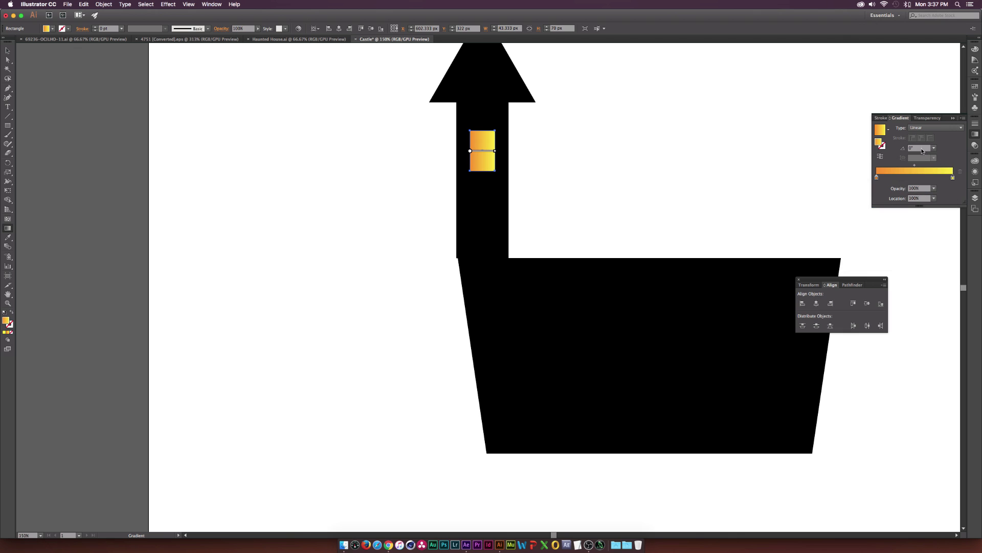
pyautogui.write('45')
pyautogui.press('Return')
# Select the tower, roof and window together and nudge them 3 px right to meet the base's left corner.
pyautogui.click(8, 50)
pyautogui.click(365, 221)
pyautogui.moveTo(527, 83); pyautogui.dragTo(529, 82)
pyautogui.press('Right')
pyautogui.press('Right')
pyautogui.press('Right')
pyautogui.click(371, 87)
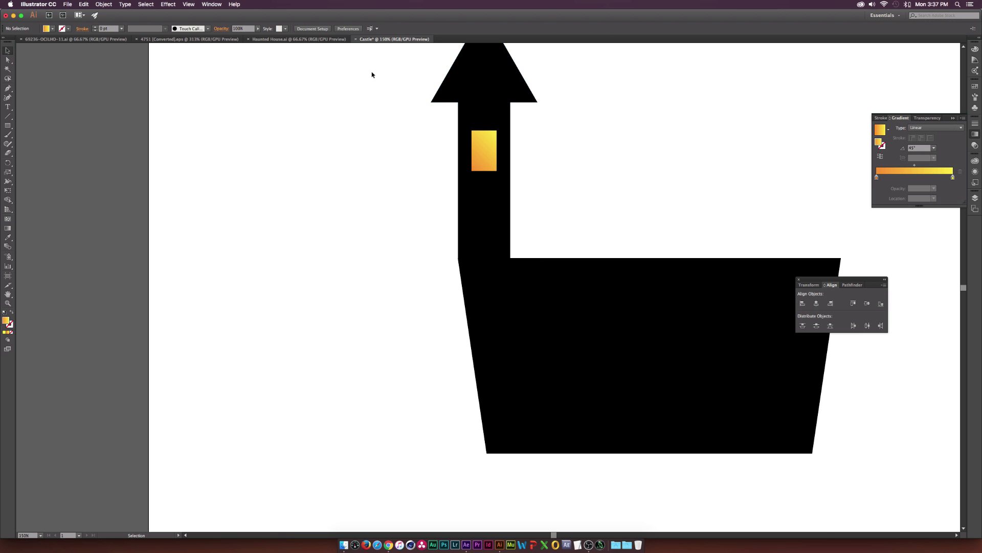
# Duplicate the complete tower with roof and window in place and move the copy onto the base's right end.
pyautogui.moveTo(585, 213); pyautogui.dragTo(585, 213)
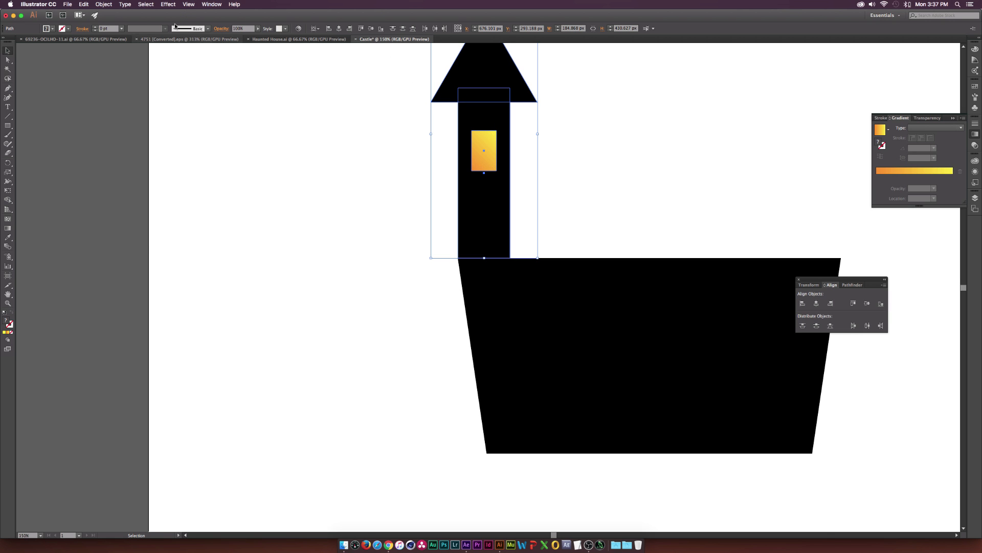
pyautogui.click(82, 4)
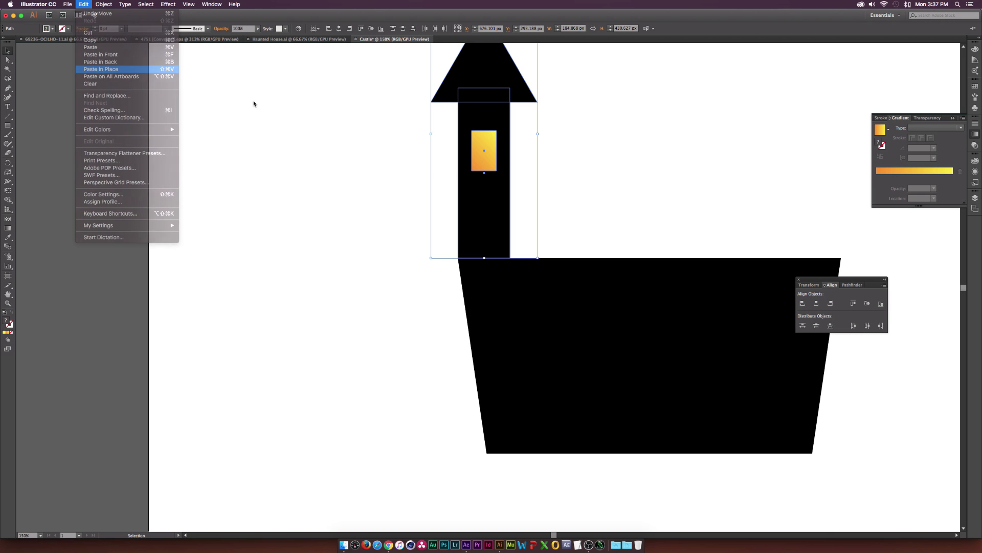
pyautogui.click(100, 69)
pyautogui.moveTo(491, 224); pyautogui.dragTo(822, 215)
pyautogui.click(906, 279)
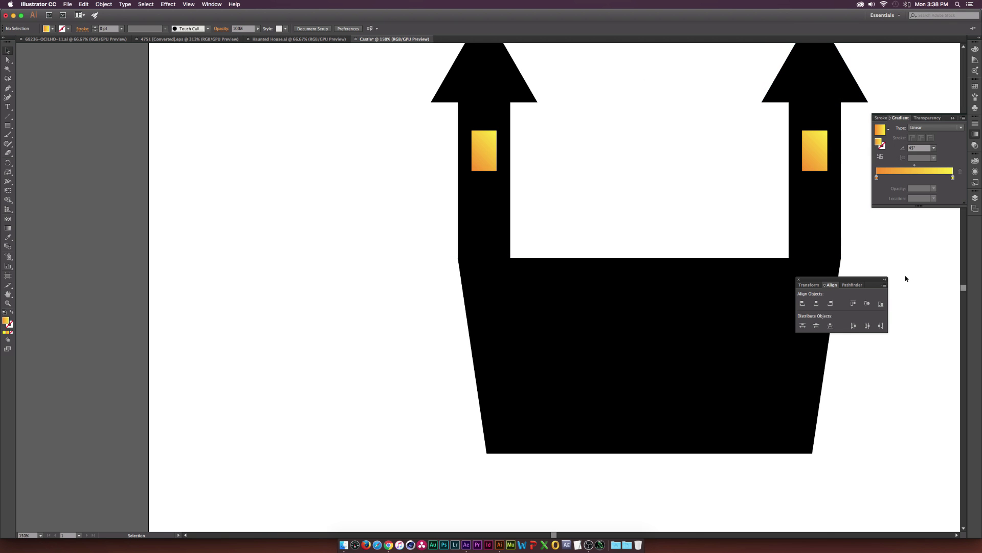
# Copy the tower window onto the upper left of the castle base and enlarge it to about 67 × 77 px.
pyautogui.scroll(3, 546, 142)
pyautogui.hscroll(4, 546, 141)
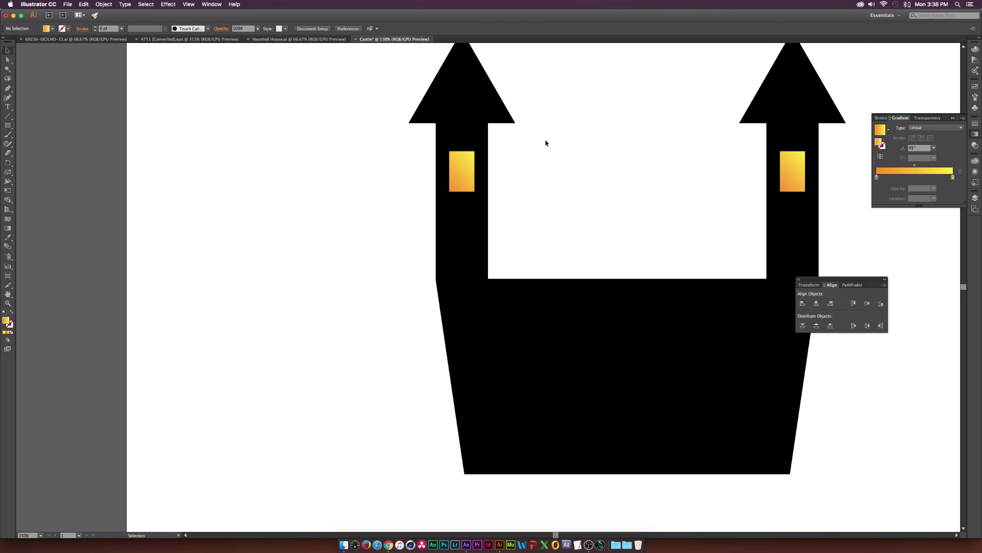
pyautogui.hscroll(3, 546, 144)
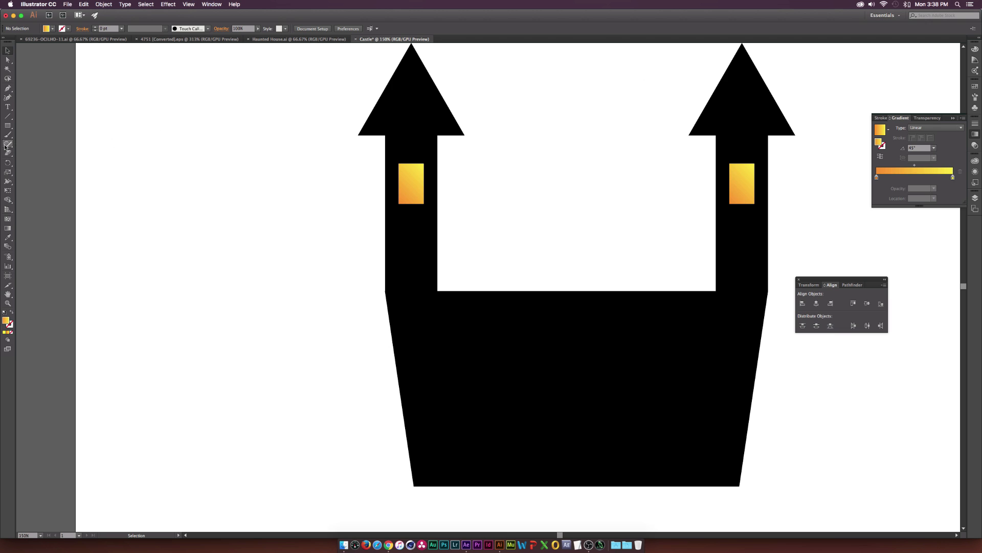
pyautogui.click(418, 200)
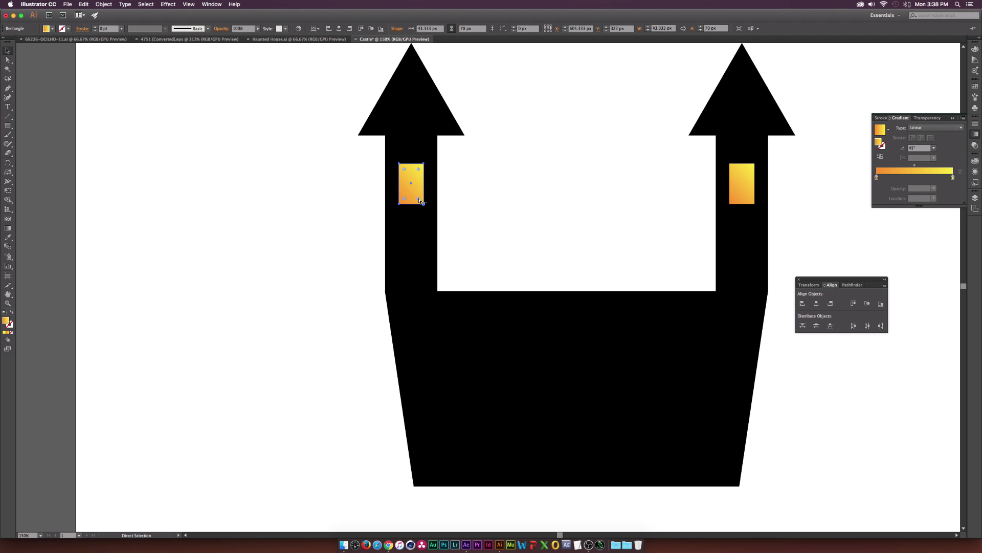
pyautogui.press('super+v')
pyautogui.moveTo(490, 302); pyautogui.dragTo(441, 357)
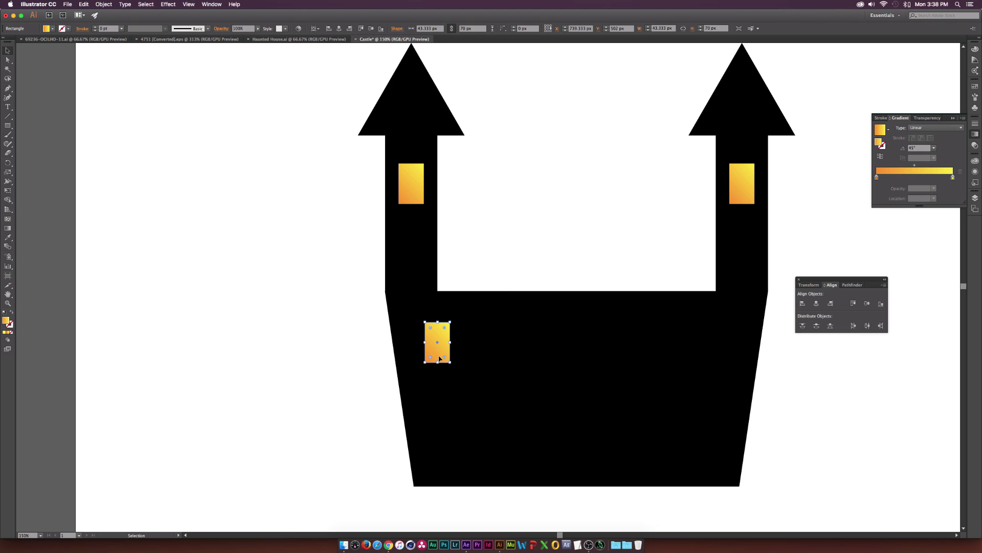
pyautogui.moveTo(448, 324)
pyautogui.mouseDown()
pyautogui.moveTo(460, 312)
pyautogui.moveTo(472, 343)
pyautogui.moveTo(472, 313)
pyautogui.moveTo(464, 321)
pyautogui.mouseUp()
pyautogui.click(235, 322)
# Draw a vertical bar about 4 × 77 px down the middle of the base window and fill it with the castle's black.
pyautogui.click(8, 125)
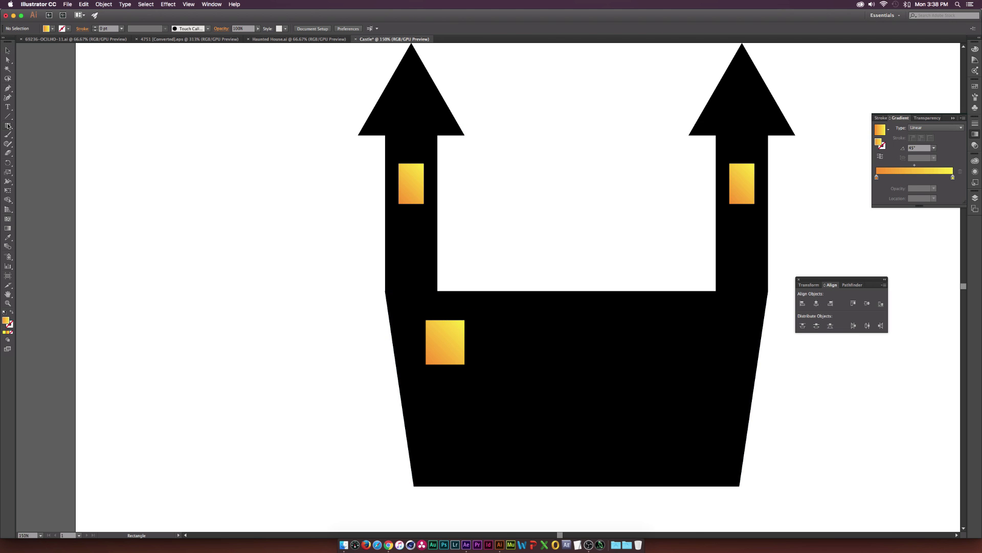
pyautogui.moveTo(446, 364); pyautogui.dragTo(447, 319)
pyautogui.press('super+equal')
pyautogui.press('super+equal')
pyautogui.press('super+equal')
pyautogui.press('super+equal')
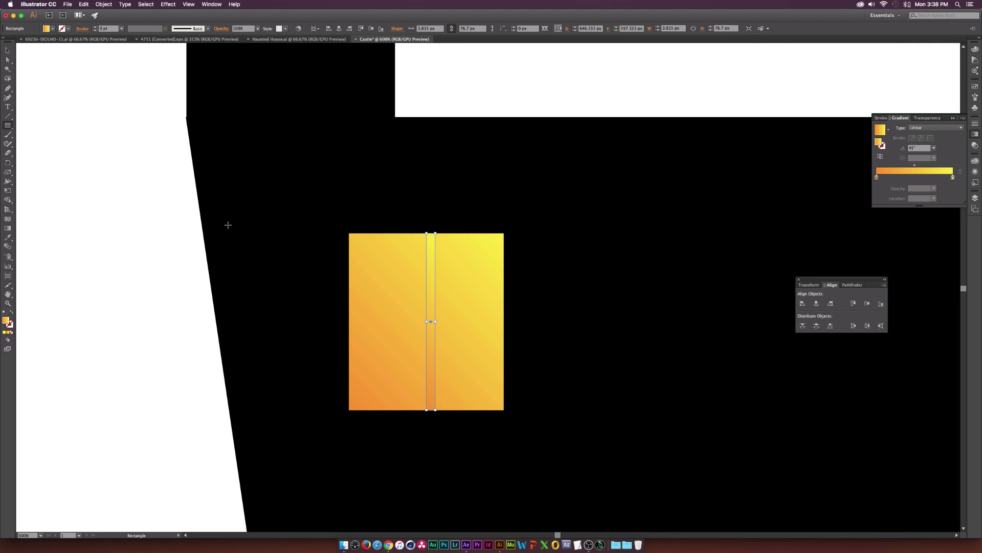
pyautogui.press('i')
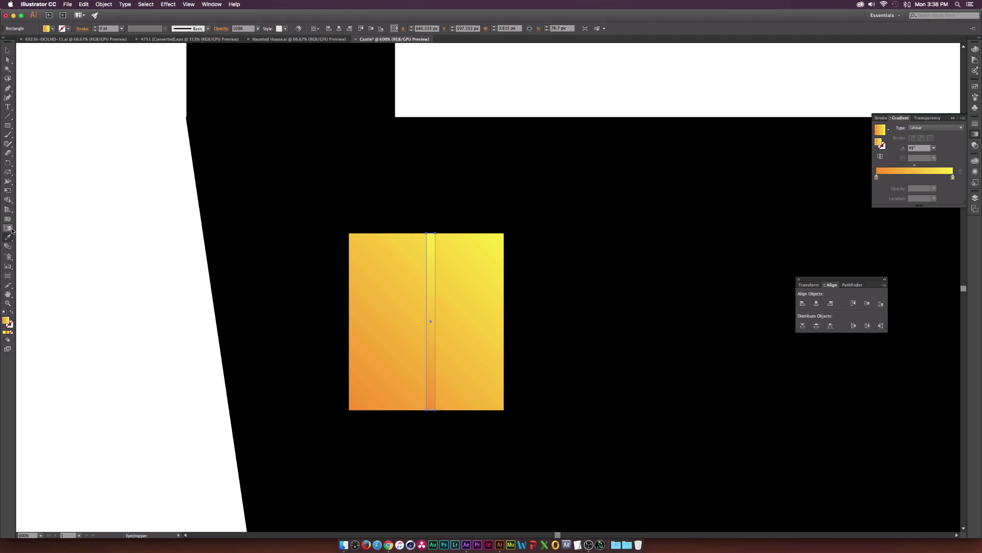
pyautogui.click(288, 195)
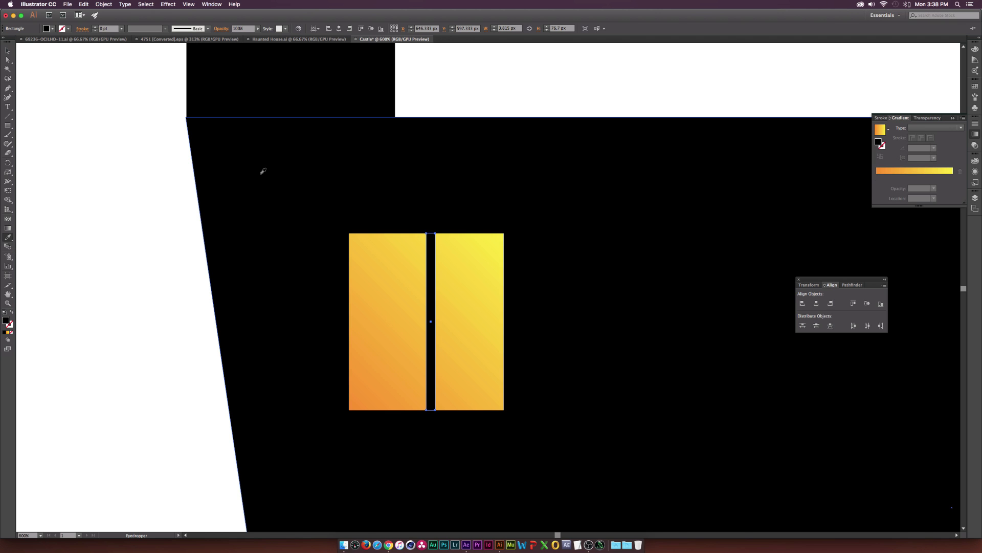
# Shift the vertical bar towards the window's centre and add a rotated copy as a horizontal bar spanning its width, about 67 px.
pyautogui.press('v')
pyautogui.moveTo(431, 290); pyautogui.dragTo(425, 290)
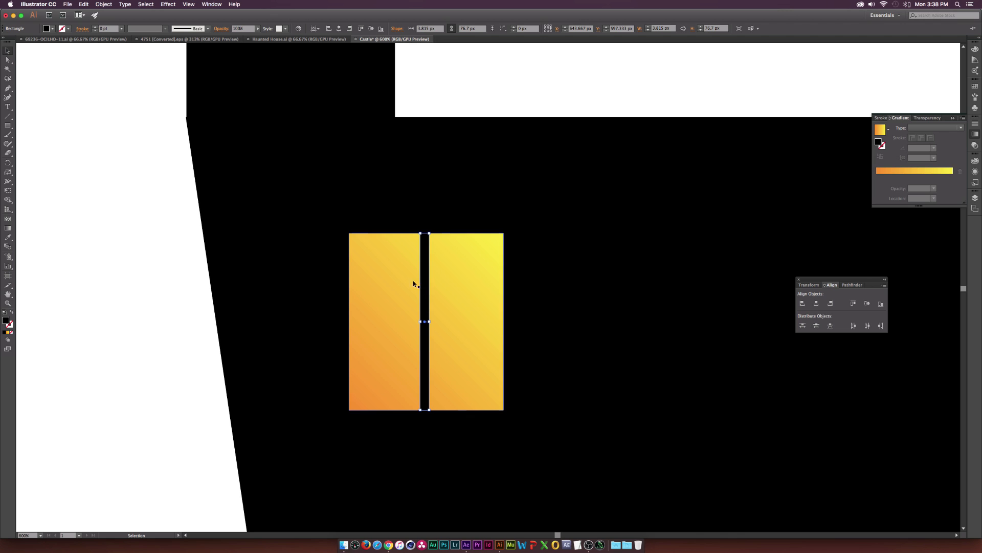
pyautogui.press('a')
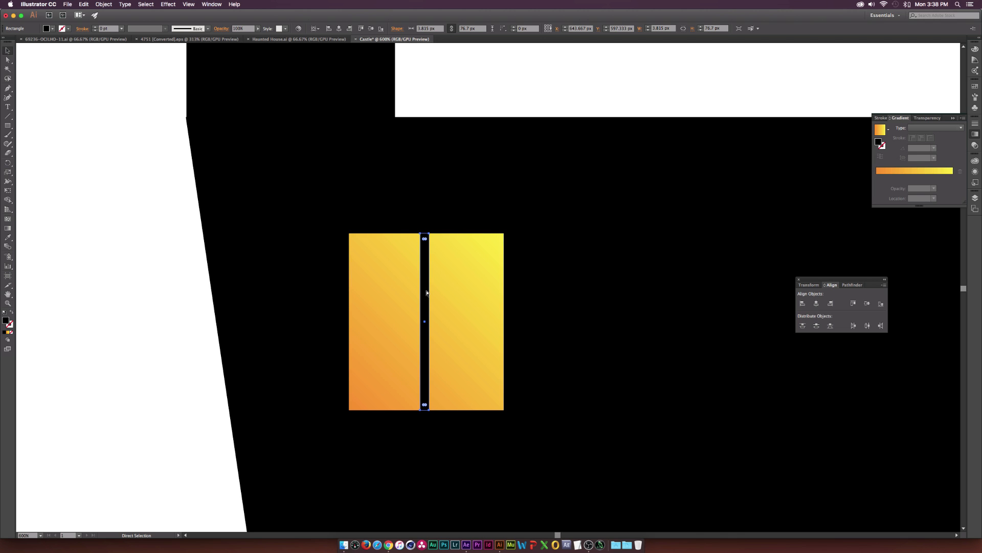
pyautogui.press('v')
pyautogui.moveTo(427, 292); pyautogui.dragTo(491, 257)
pyautogui.moveTo(498, 198); pyautogui.dragTo(504, 326)
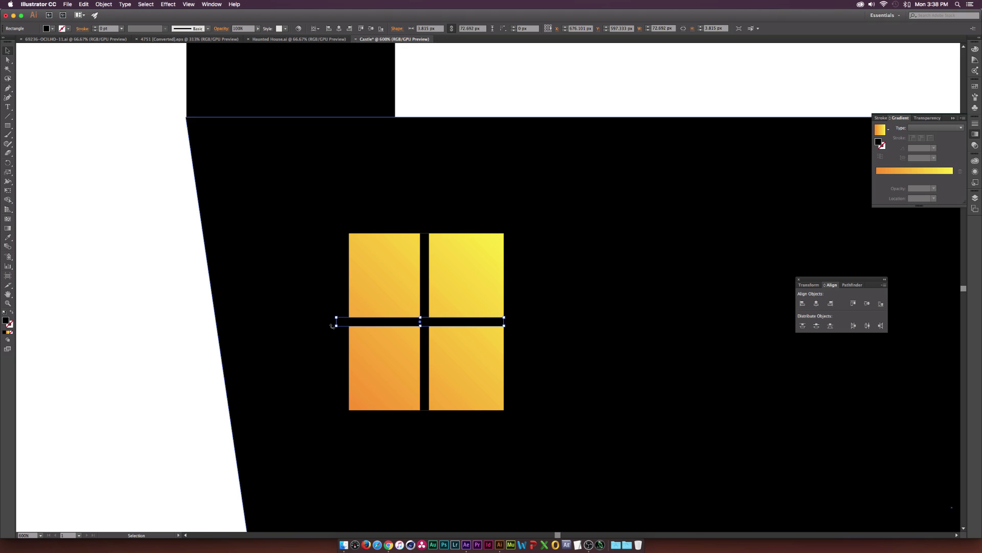
pyautogui.moveTo(335, 326); pyautogui.dragTo(350, 325)
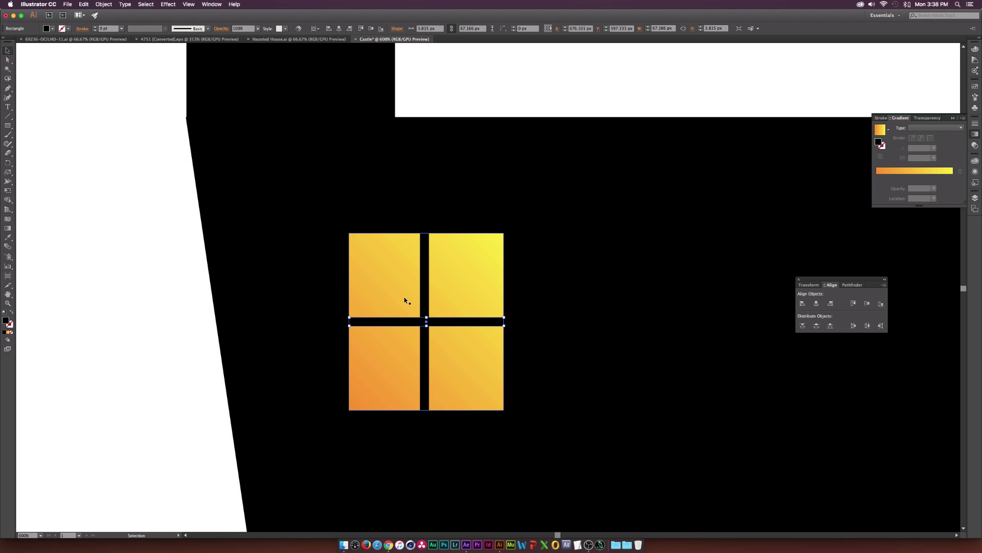
# Align the window pane and both bars on their horizontal and vertical centres, and move them back to the base's upper left.
pyautogui.keyDown('shift'); pyautogui.click(418, 303); pyautogui.keyUp('shift')
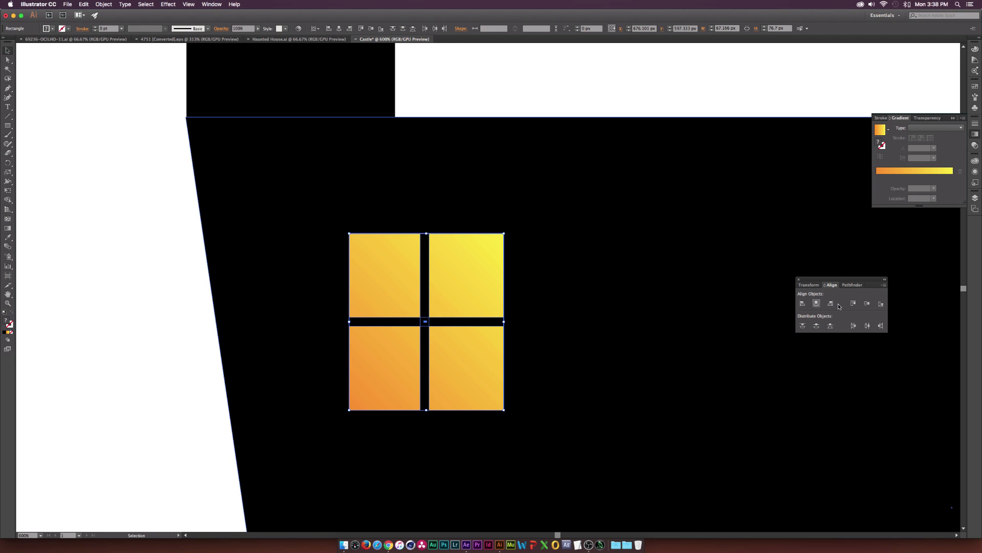
pyautogui.click(870, 304)
pyautogui.press('super+1')
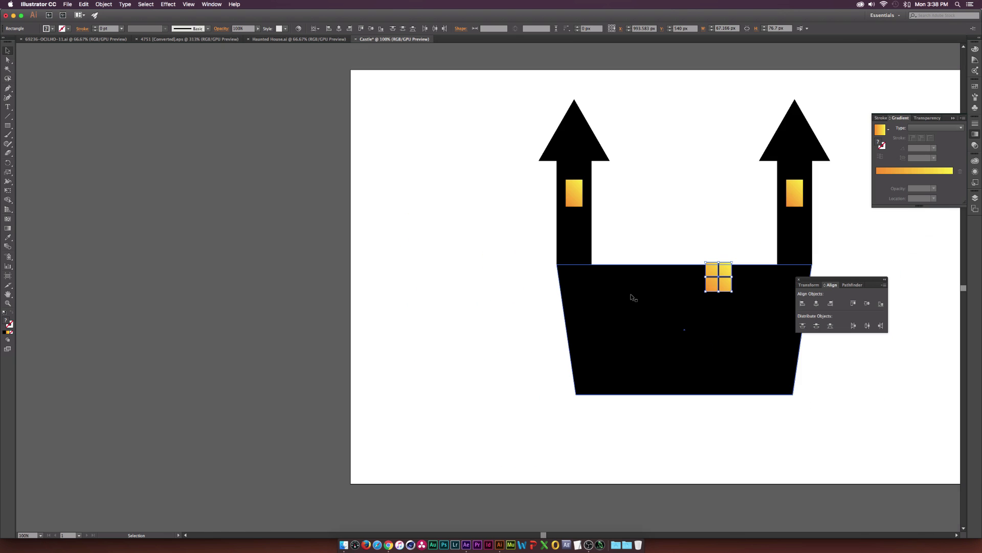
pyautogui.moveTo(729, 288); pyautogui.dragTo(600, 307)
pyautogui.press('super+equal')
pyautogui.press('super+equal')
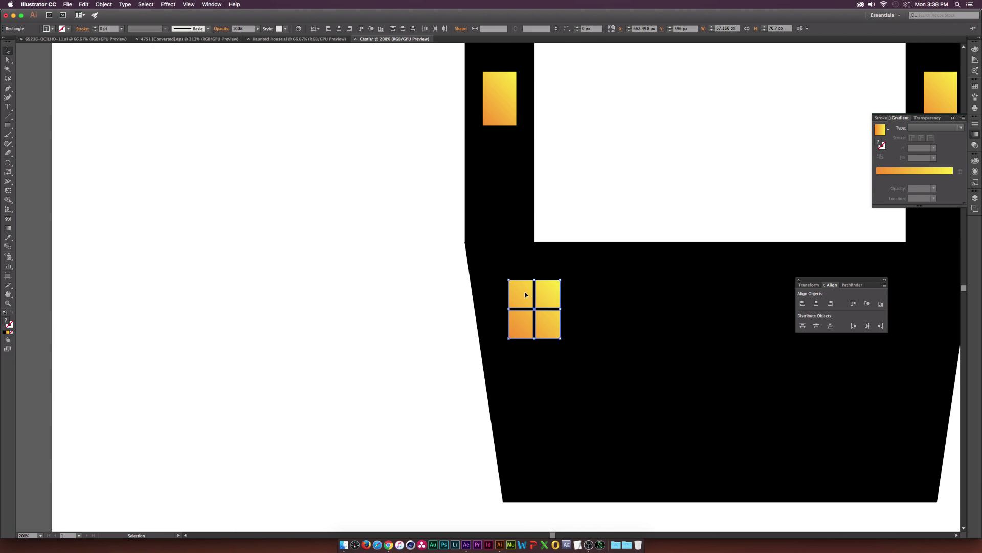
# Lock the castle base path so that it cannot be selected.
pyautogui.click(462, 277)
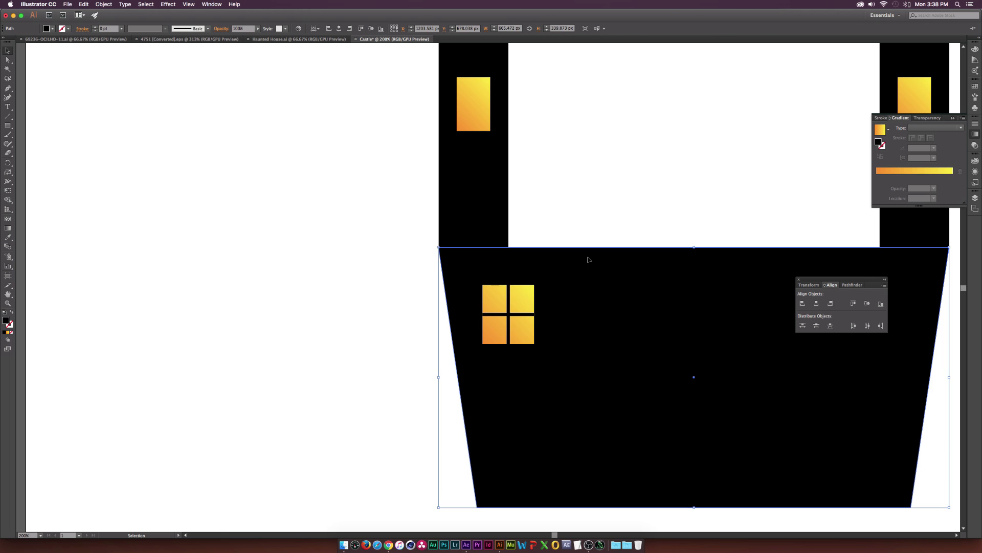
pyautogui.click(975, 198)
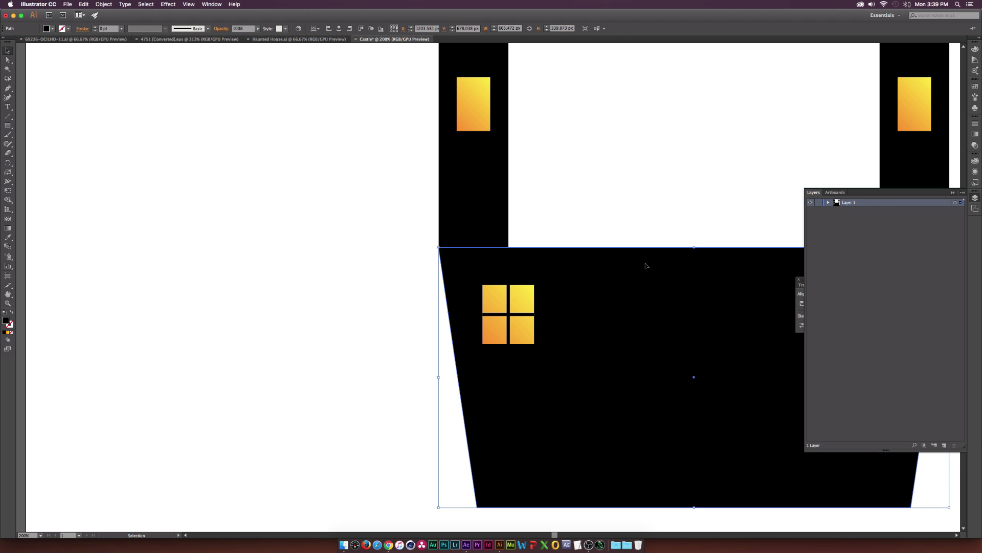
pyautogui.click(828, 203)
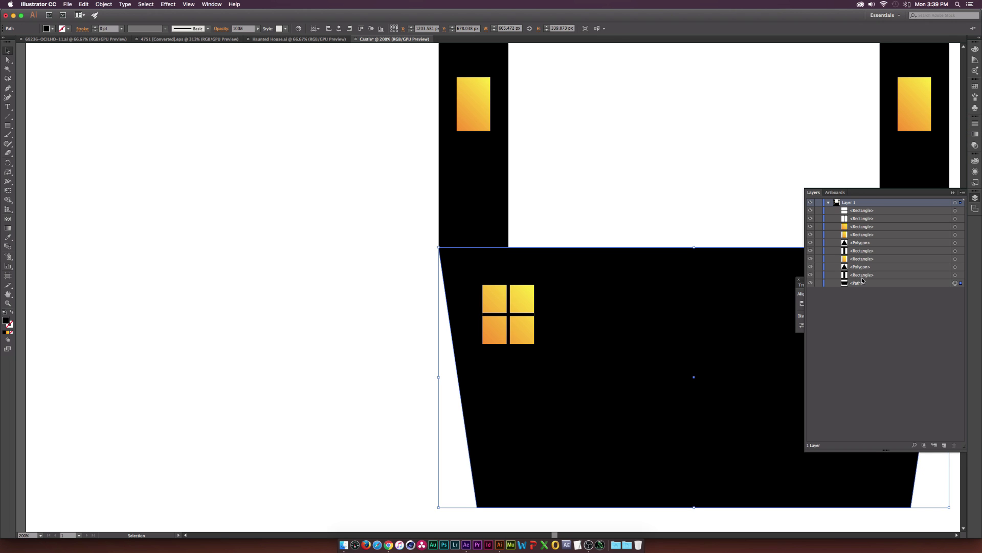
pyautogui.click(819, 282)
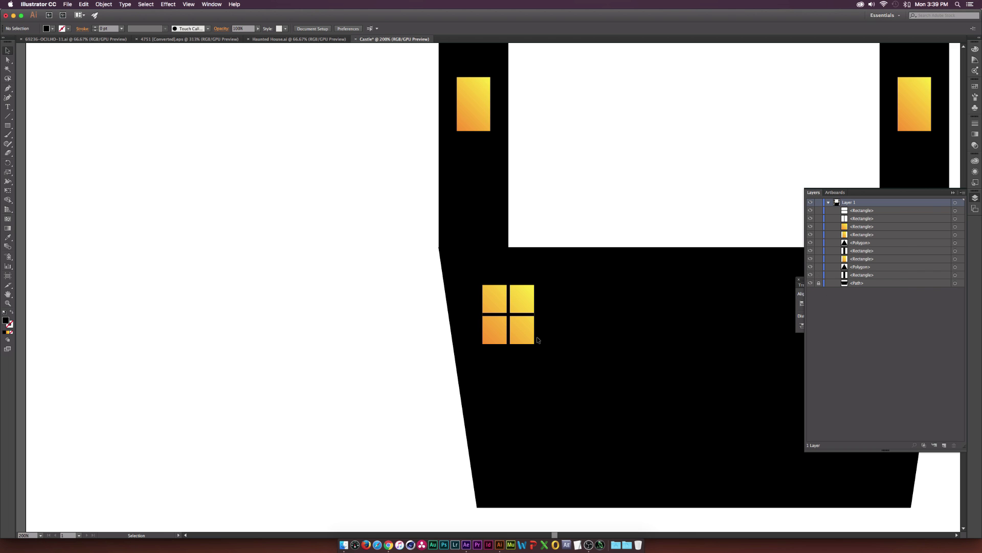
pyautogui.click(952, 194)
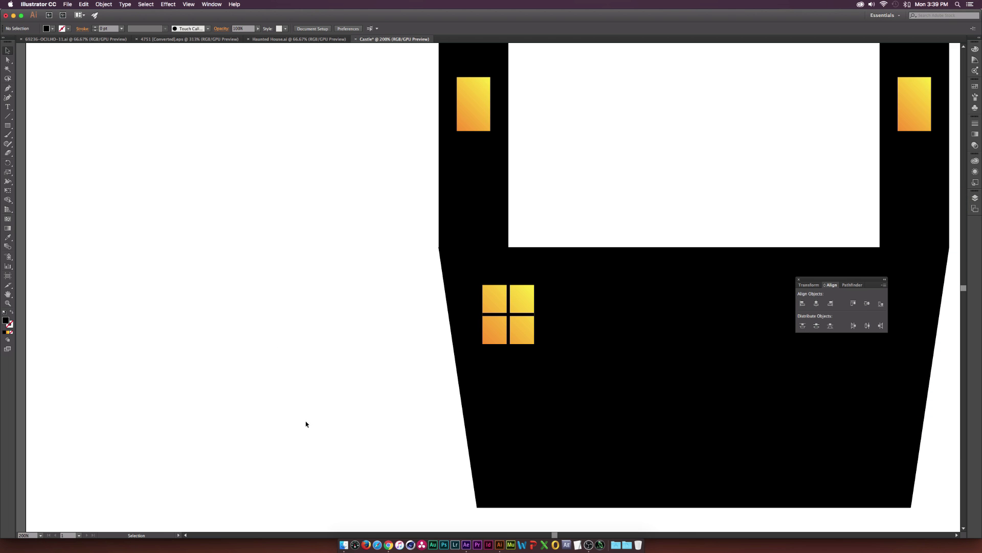
# Duplicate the four-pane window about 122 px below itself and shift both windows 20 px right.
pyautogui.moveTo(598, 282); pyautogui.dragTo(592, 277)
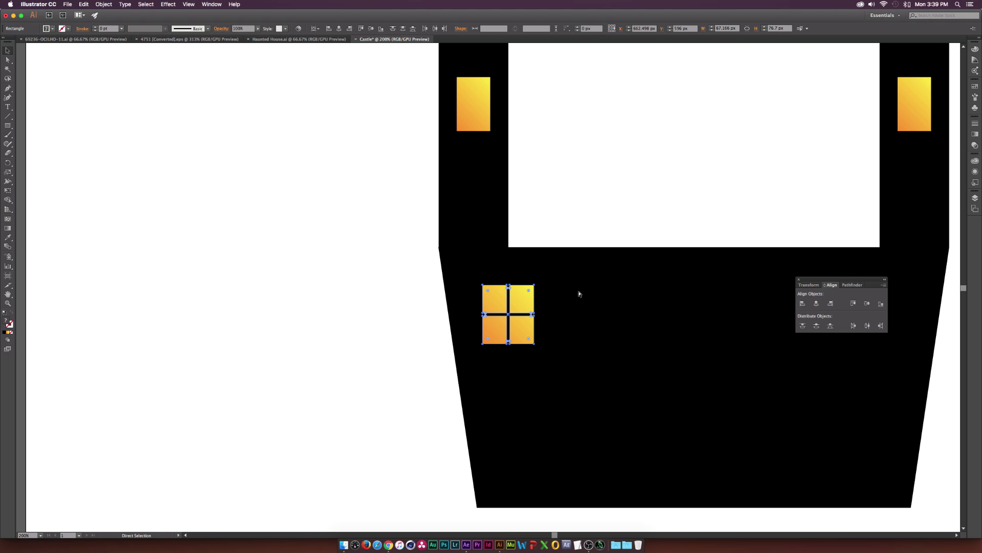
pyautogui.moveTo(493, 301); pyautogui.dragTo(473, 274)
pyautogui.moveTo(507, 309); pyautogui.dragTo(526, 431)
pyautogui.scroll(-3, 526, 430)
pyautogui.moveTo(385, 241); pyautogui.dragTo(525, 393)
pyautogui.hotkey('shift', 'Right')
pyautogui.hotkey('shift', 'Right')
# Duplicate the pair of stacked windows about 439 px across to the right side of the base.
pyautogui.press('super+c')
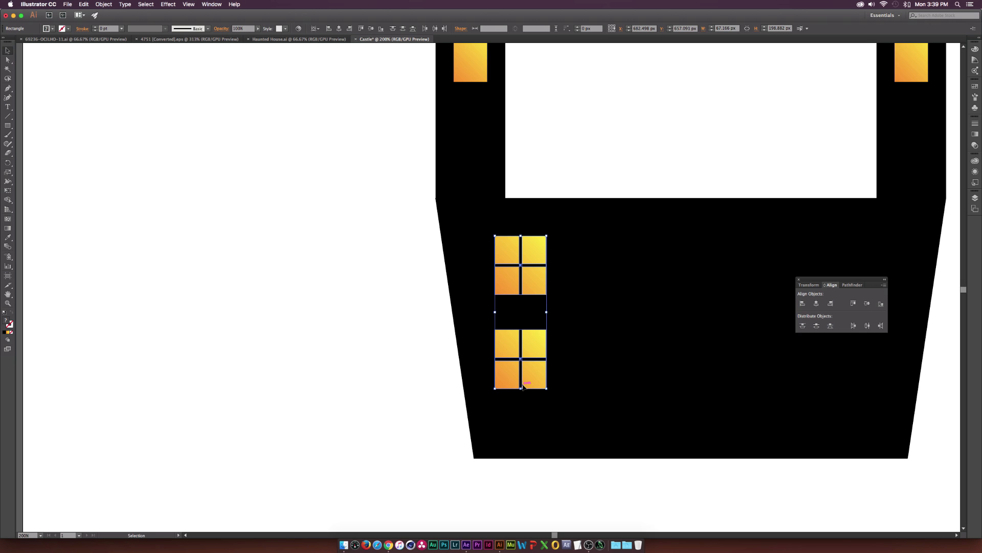
pyautogui.hscroll(4, 432, 292)
pyautogui.press('super+v')
pyautogui.press('super+z')
pyautogui.moveTo(411, 289); pyautogui.dragTo(763, 281)
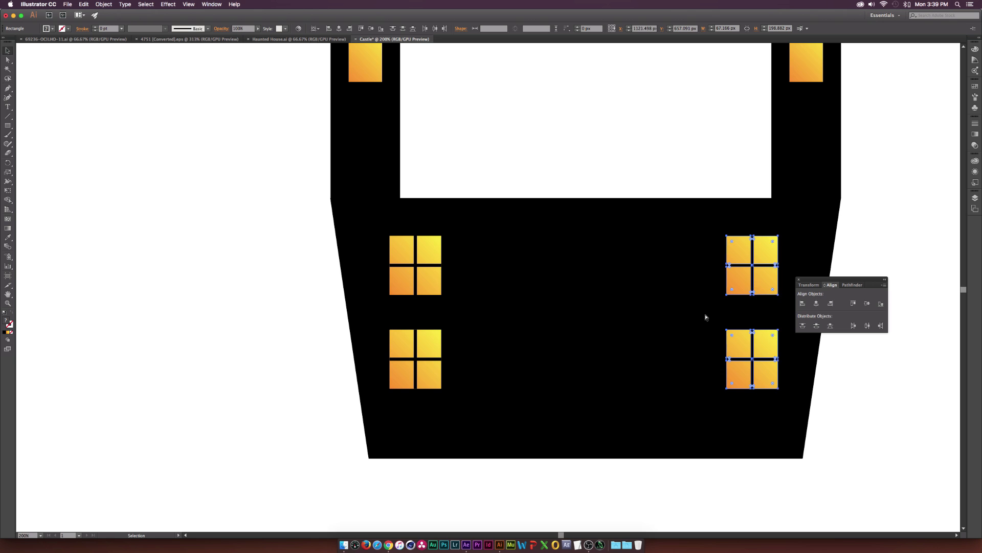
pyautogui.click(631, 306)
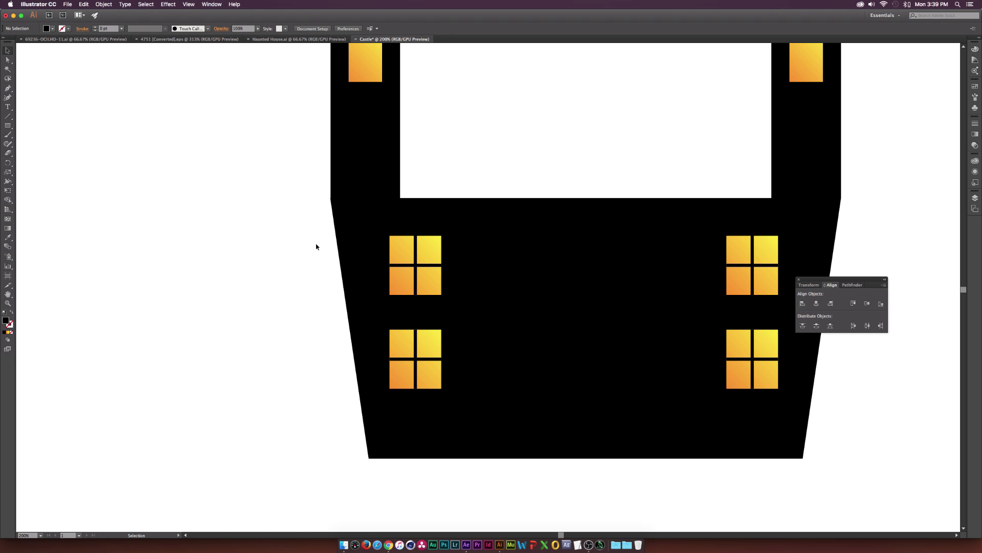
# Add three copies of the upper-left window between the two outer windows, forming an evenly spaced upper row of five.
pyautogui.moveTo(485, 287); pyautogui.dragTo(524, 289)
pyautogui.click(423, 285)
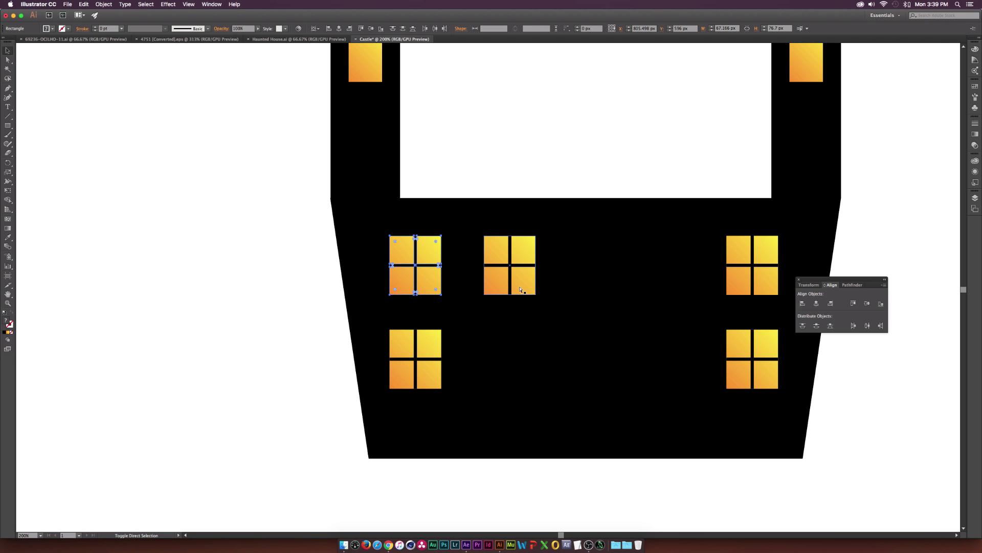
pyautogui.moveTo(423, 285); pyautogui.dragTo(642, 285)
pyautogui.moveTo(642, 285); pyautogui.dragTo(642, 285)
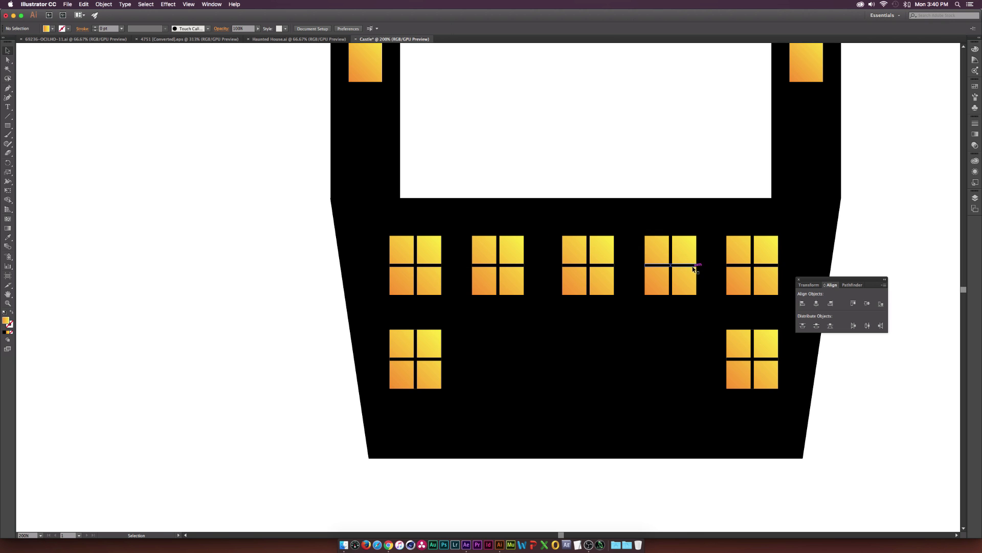
# Draw an arched door about 155 px wide and 141 px tall with the Pen tool at the middle of the castle base's lower edge.
pyautogui.click(785, 264)
pyautogui.click(8, 88)
pyautogui.click(531, 458)
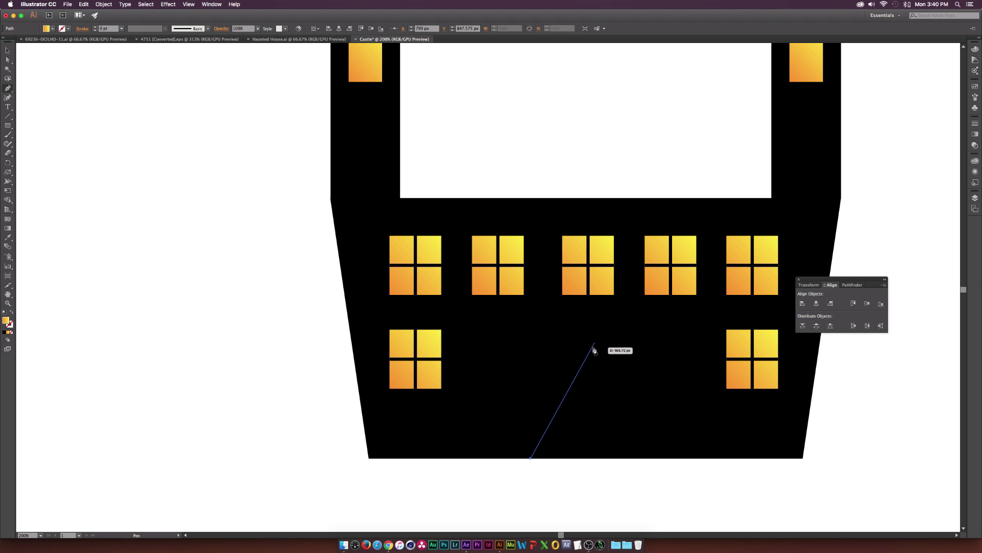
pyautogui.moveTo(588, 350); pyautogui.dragTo(657, 352)
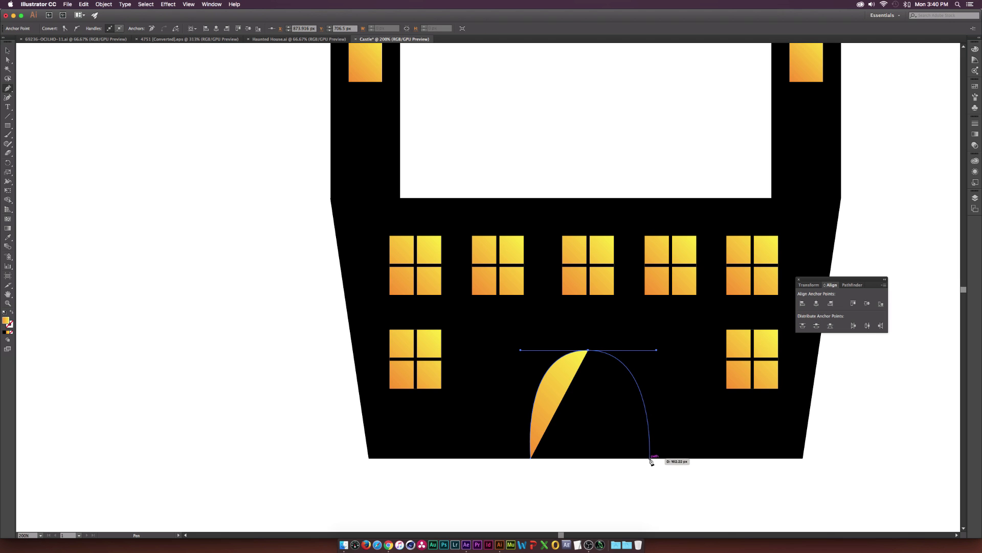
pyautogui.click(649, 458)
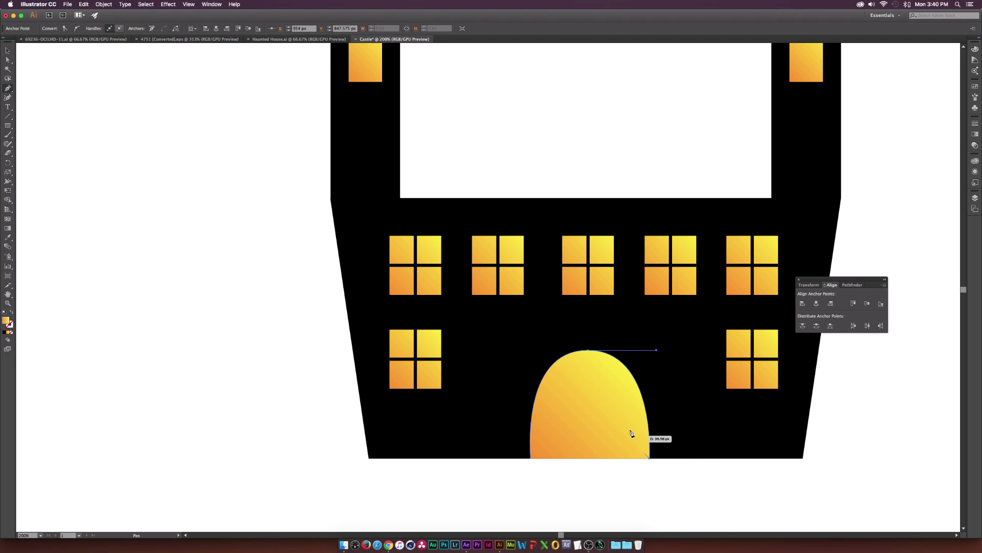
pyautogui.click(530, 459)
pyautogui.press('v')
pyautogui.click(597, 468)
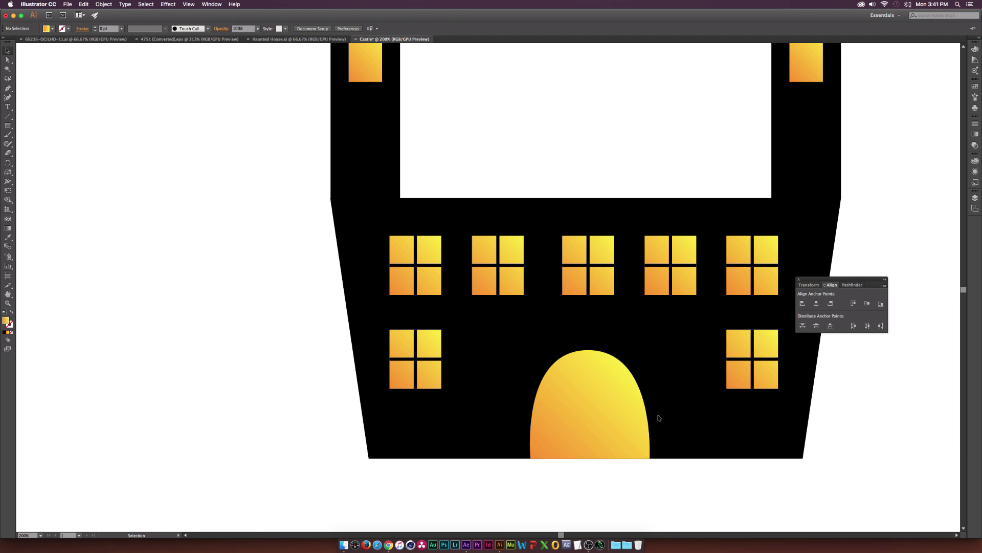
# Draw a rectangle about 291 by 238 px on top of the base, centre it between the towers and give it the castle's black fill.
pyautogui.scroll(-2, 659, 418)
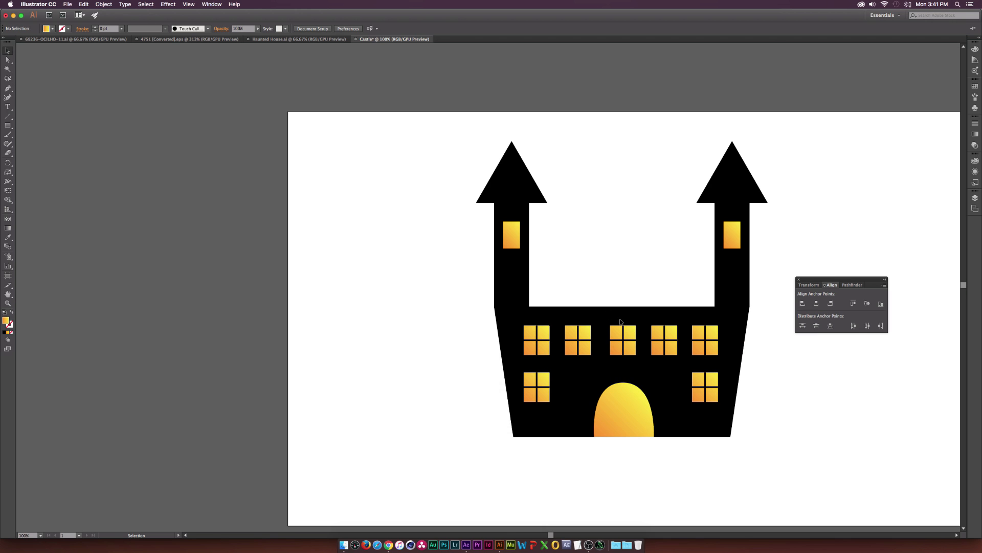
pyautogui.click(297, 39)
pyautogui.click(381, 40)
pyautogui.moveTo(583, 306); pyautogui.dragTo(695, 216)
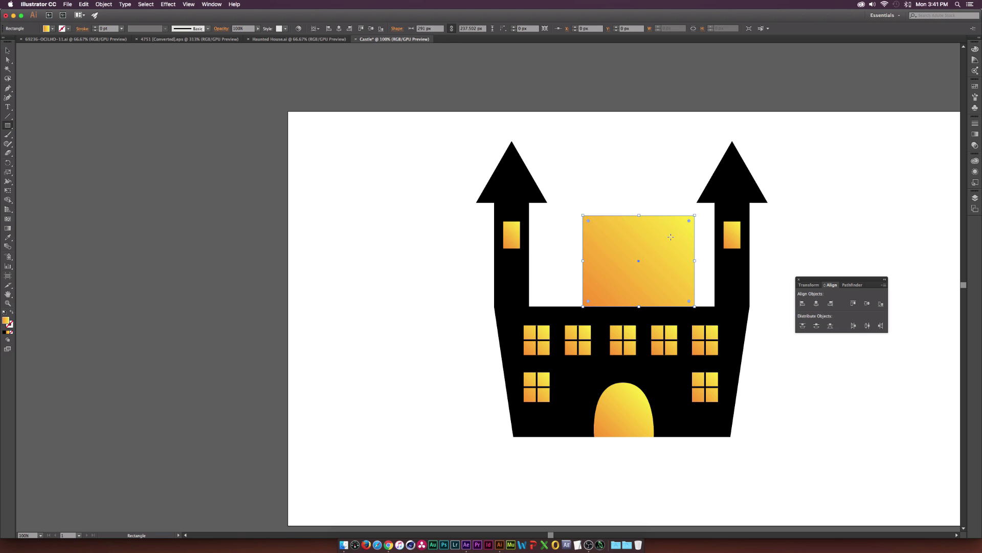
pyautogui.press('a')
pyautogui.moveTo(673, 257); pyautogui.dragTo(660, 265)
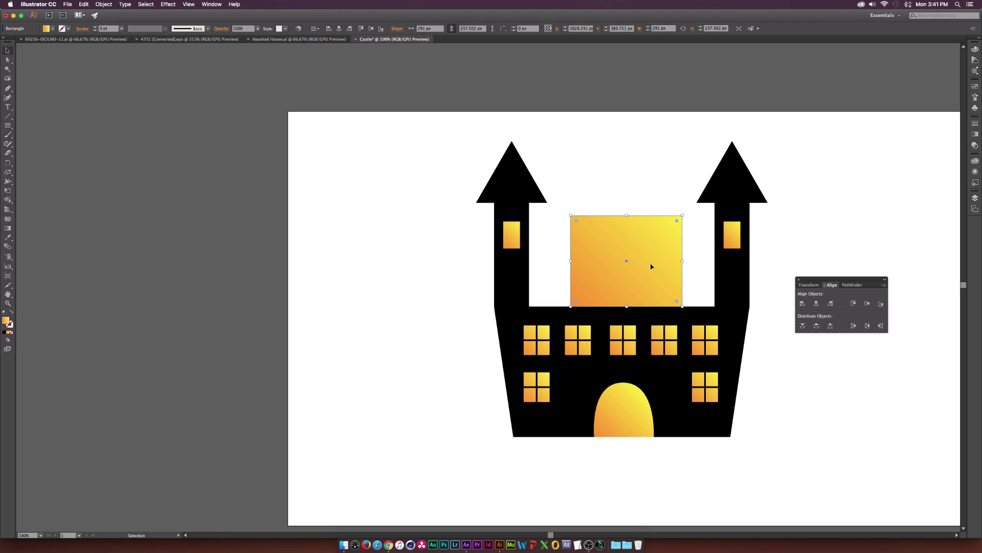
pyautogui.press('i')
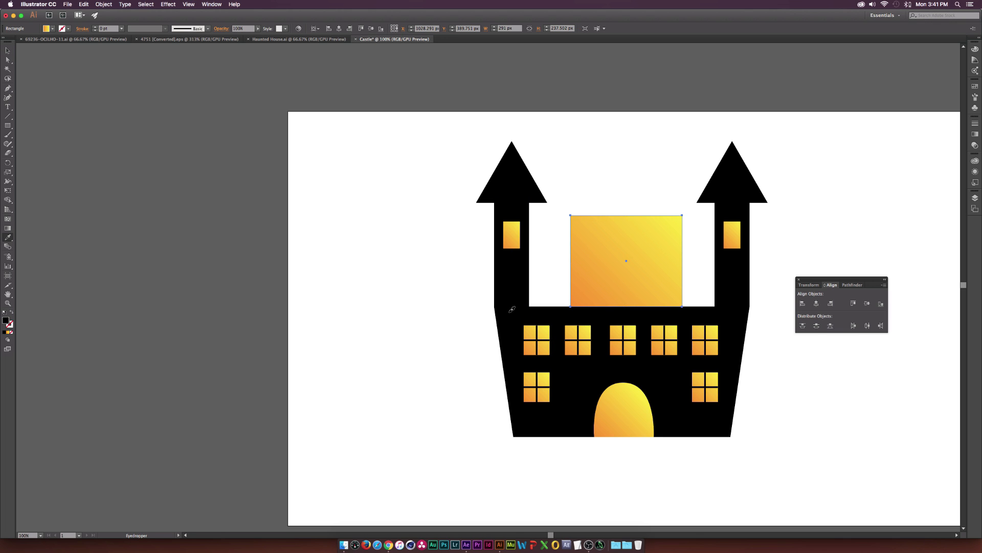
pyautogui.click(511, 309)
pyautogui.click(8, 50)
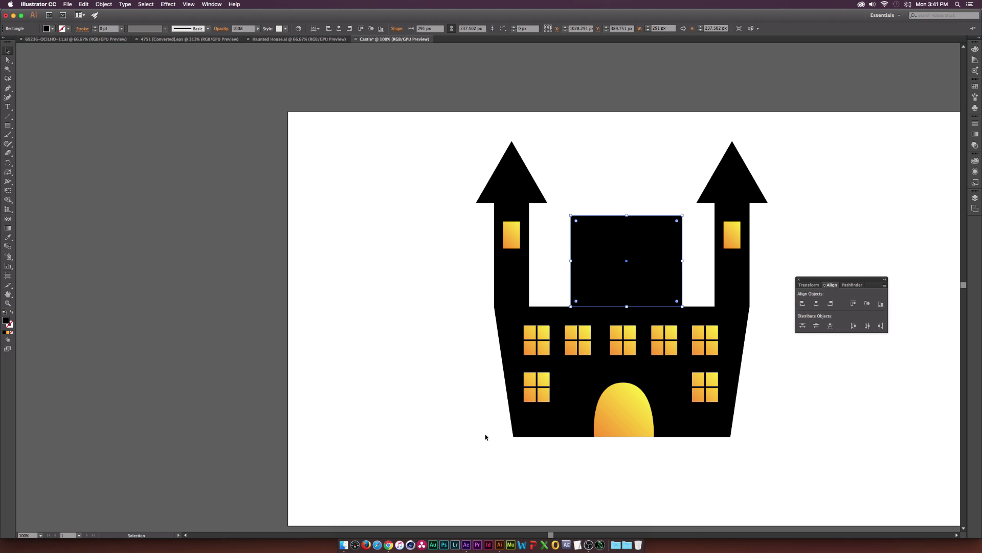
# Copy the base's left pair of stacked windows onto the left side of the central block and duplicate the pair on its right side.
pyautogui.moveTo(547, 328); pyautogui.dragTo(548, 327)
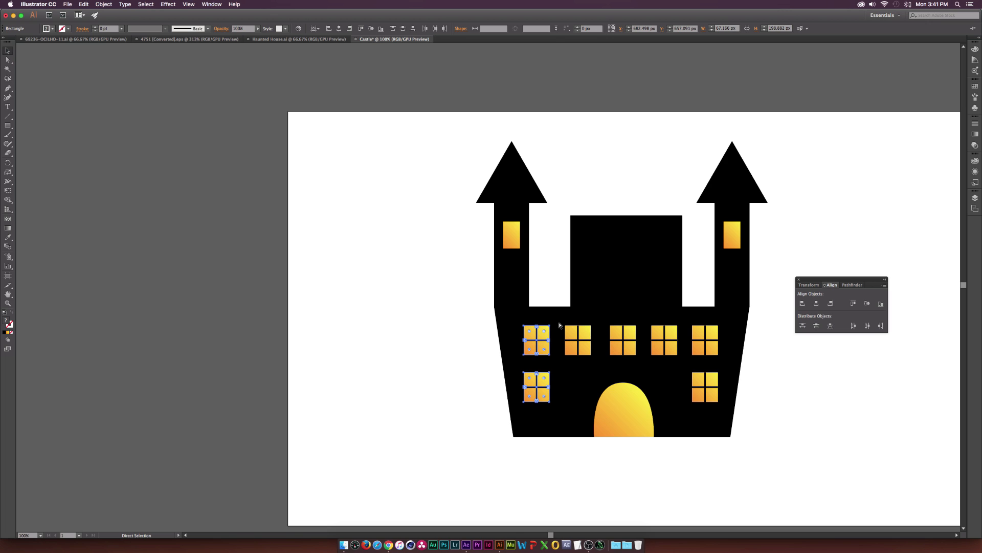
pyautogui.press('super+c')
pyautogui.press('super+v')
pyautogui.moveTo(490, 262); pyautogui.dragTo(599, 234)
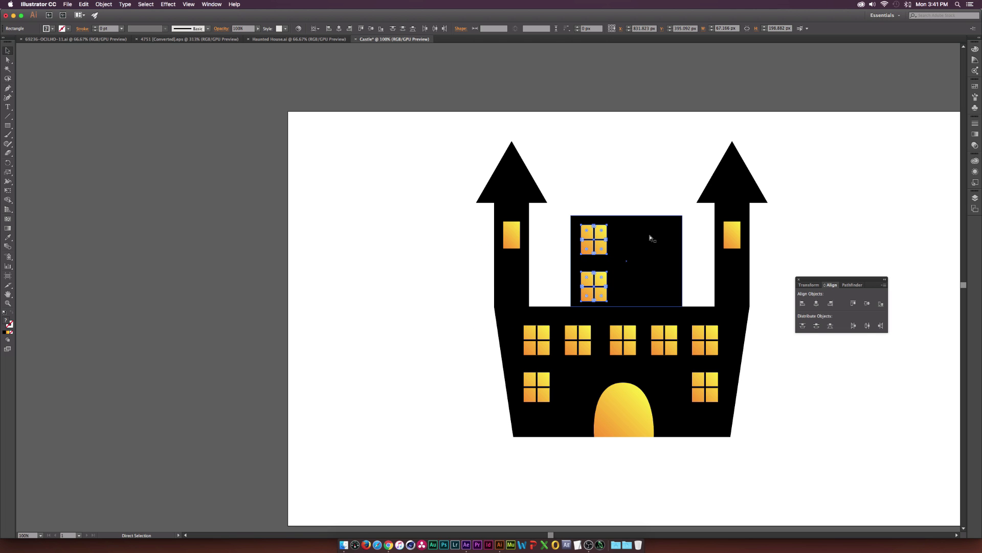
pyautogui.moveTo(597, 248); pyautogui.dragTo(653, 251)
pyautogui.click(686, 193)
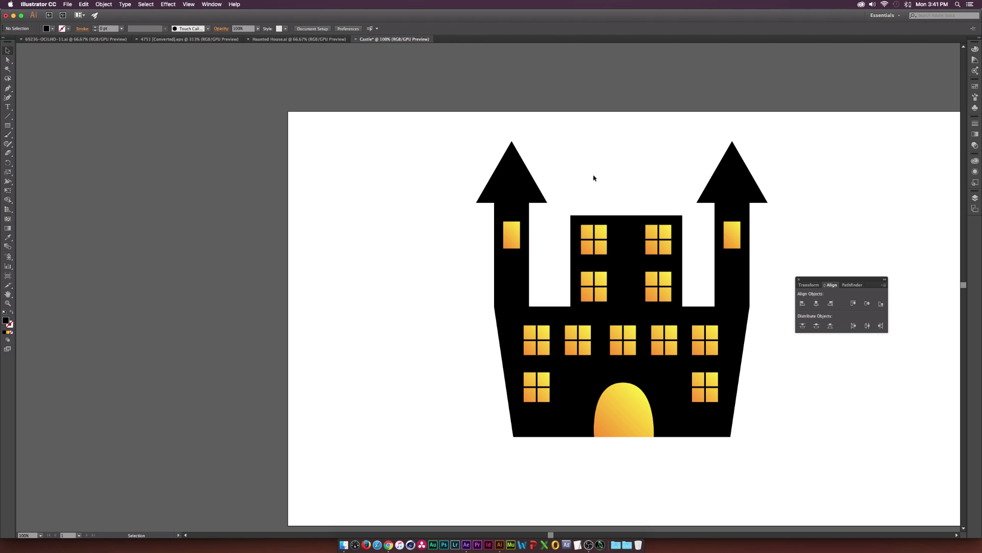
# Copy the left tower's triangular roof onto the central block, widen it to overhang both sides and flatten its peak.
pyautogui.click(519, 193)
pyautogui.press('a')
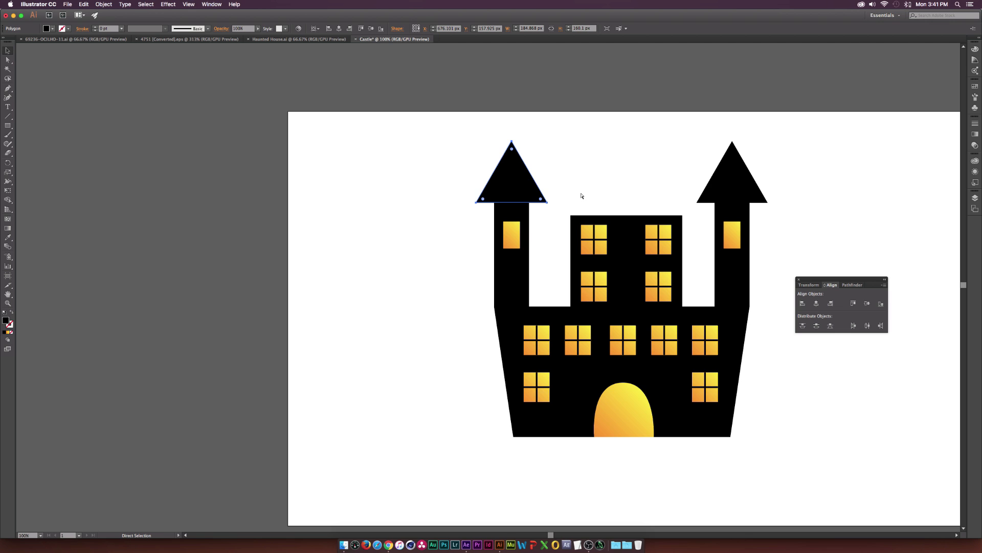
pyautogui.press('v')
pyautogui.hotkey('ctrl', 'v')
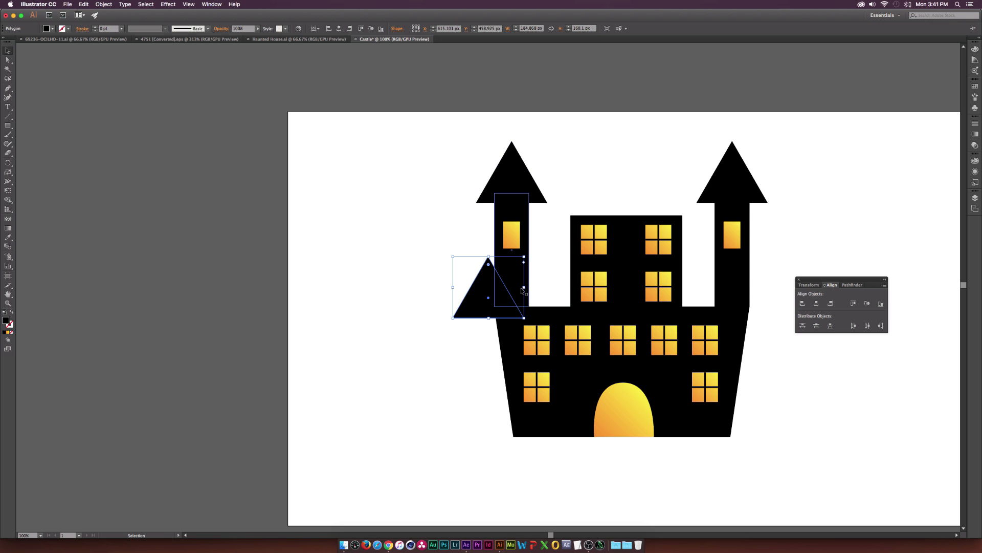
pyautogui.moveTo(485, 304); pyautogui.dragTo(692, 185)
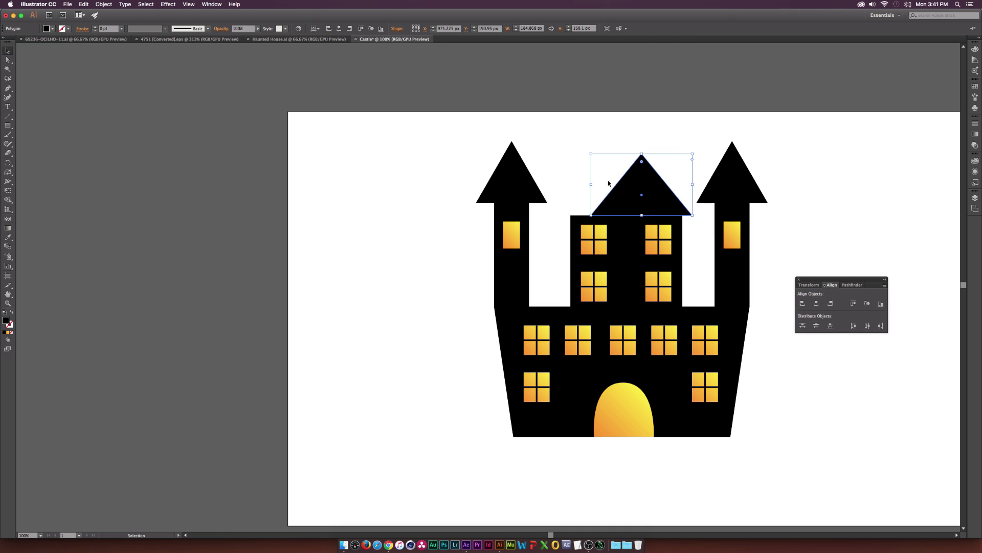
pyautogui.moveTo(590, 184); pyautogui.dragTo(562, 184)
pyautogui.moveTo(627, 154); pyautogui.dragTo(627, 172)
pyautogui.click(650, 88)
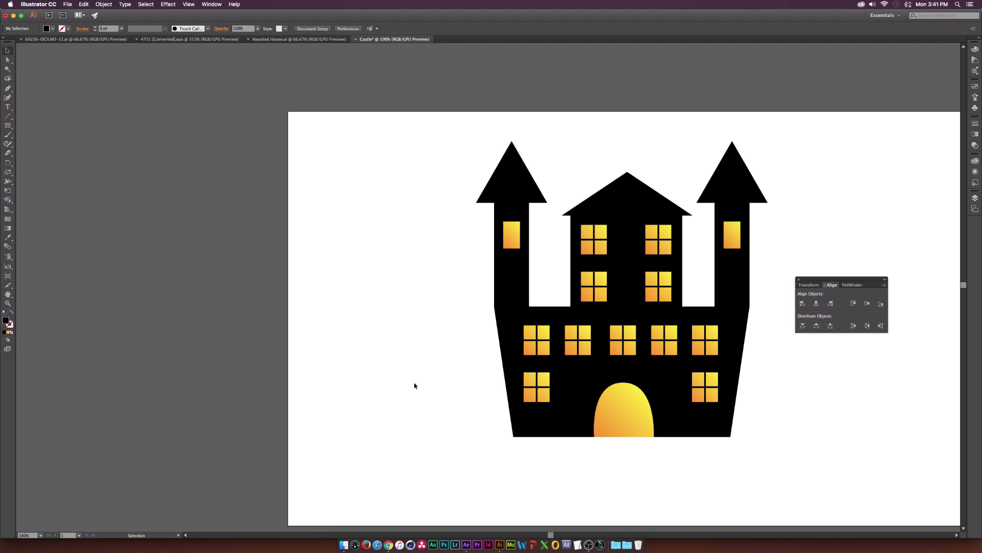
# Select the whole castle and move it right and down to roughly the centre of the artboard.
pyautogui.scroll(-3, 415, 385)
pyautogui.scroll(1, 415, 385)
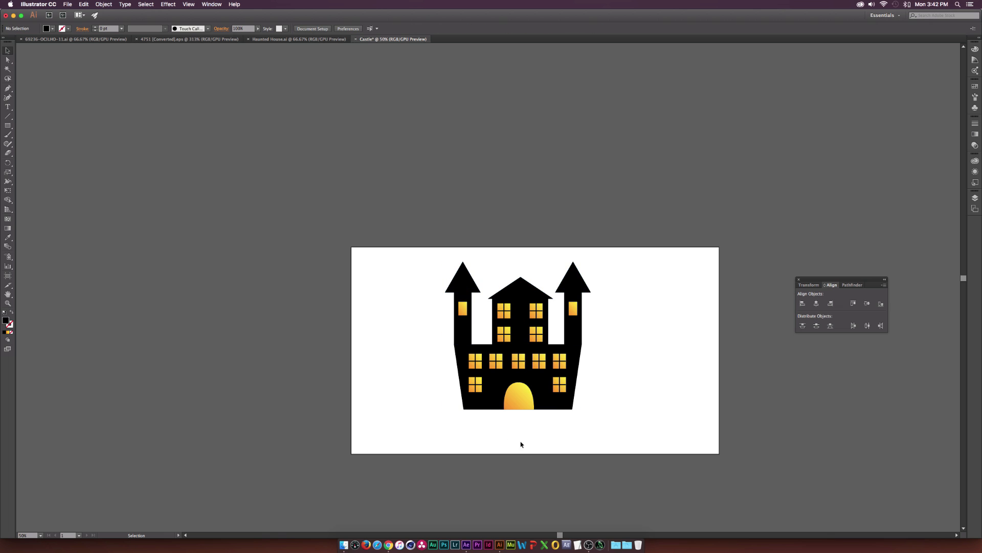
pyautogui.click(976, 197)
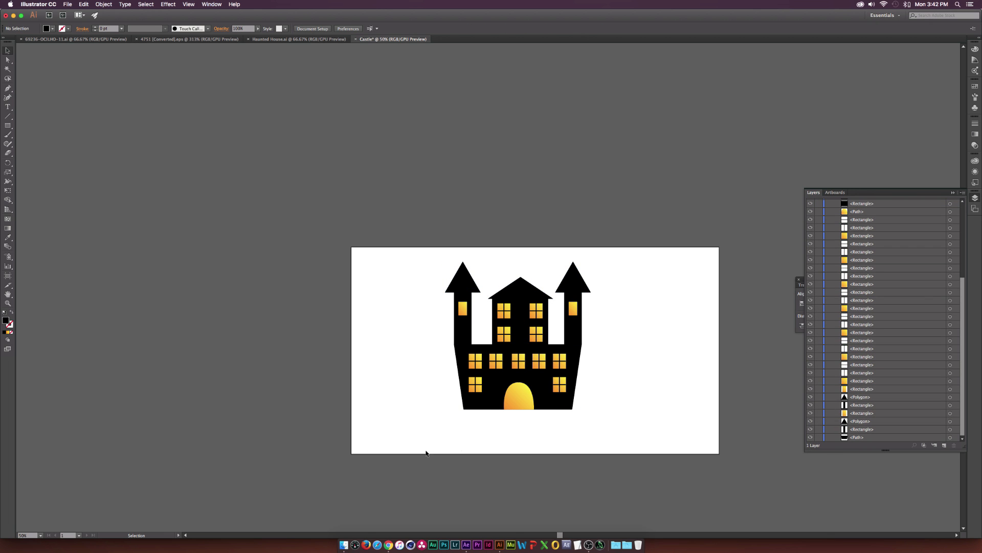
pyautogui.moveTo(441, 450); pyautogui.dragTo(655, 198)
pyautogui.moveTo(516, 297); pyautogui.dragTo(537, 309)
pyautogui.click(680, 282)
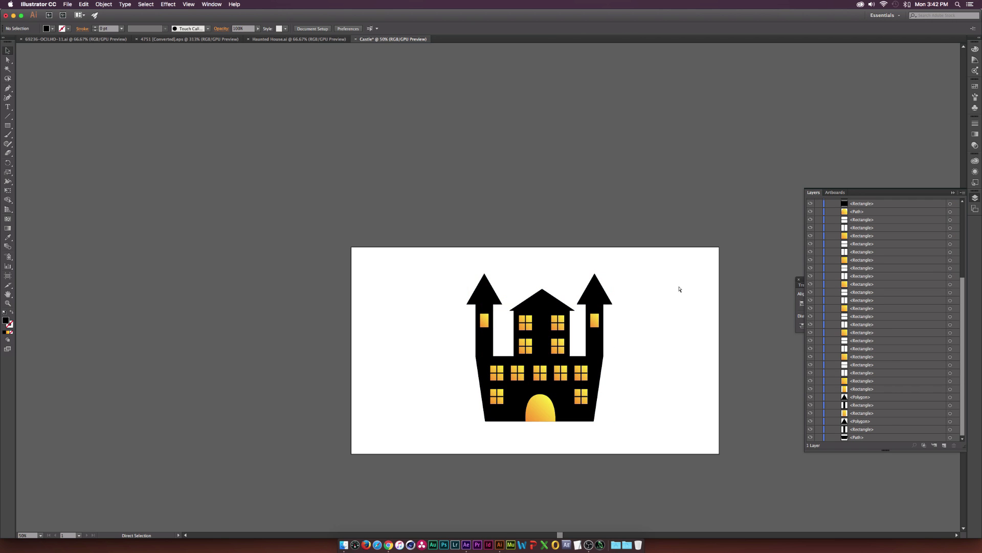
# Save the drawing as Castle.ai in the Projects folder in Adobe Illustrator format.
pyautogui.press('super+s')
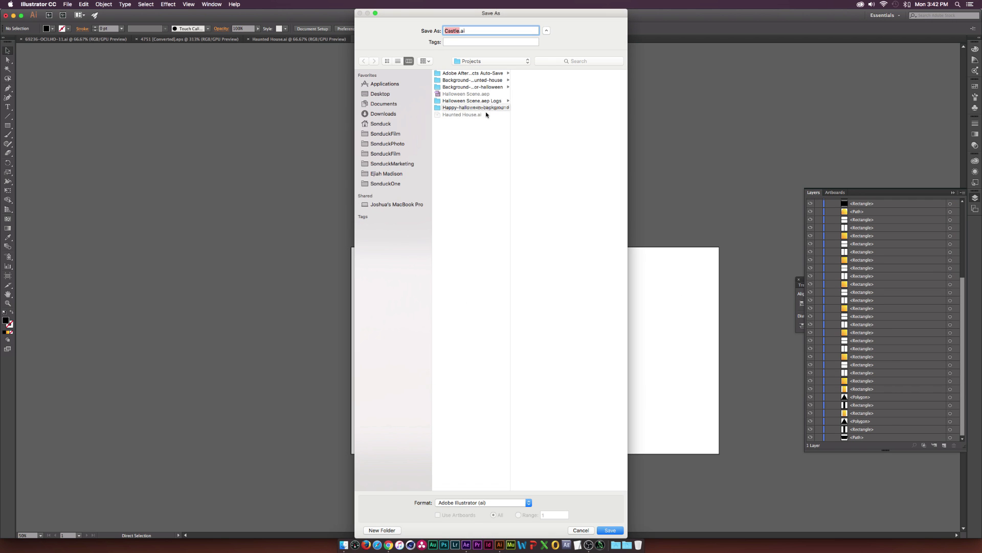
pyautogui.click(609, 529)
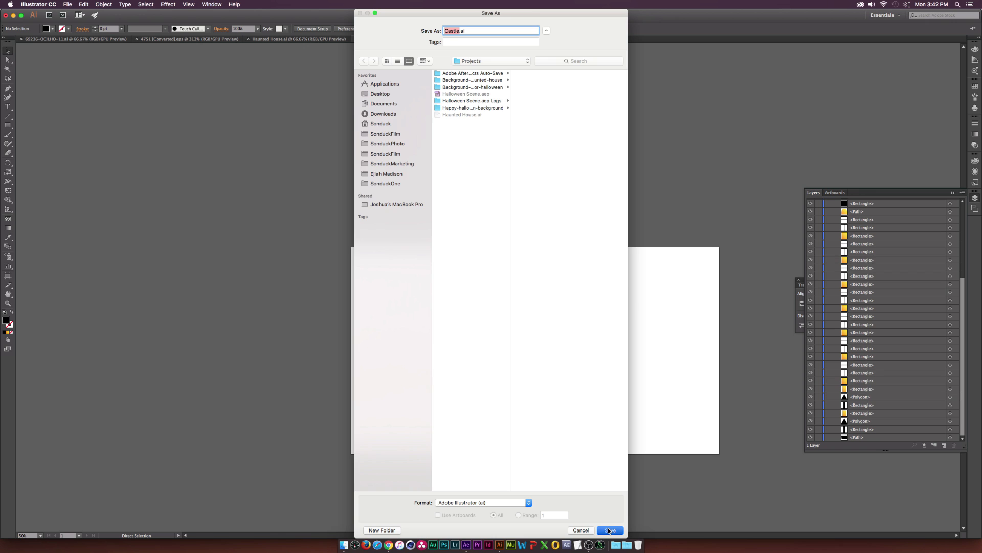
pyautogui.press('Return')
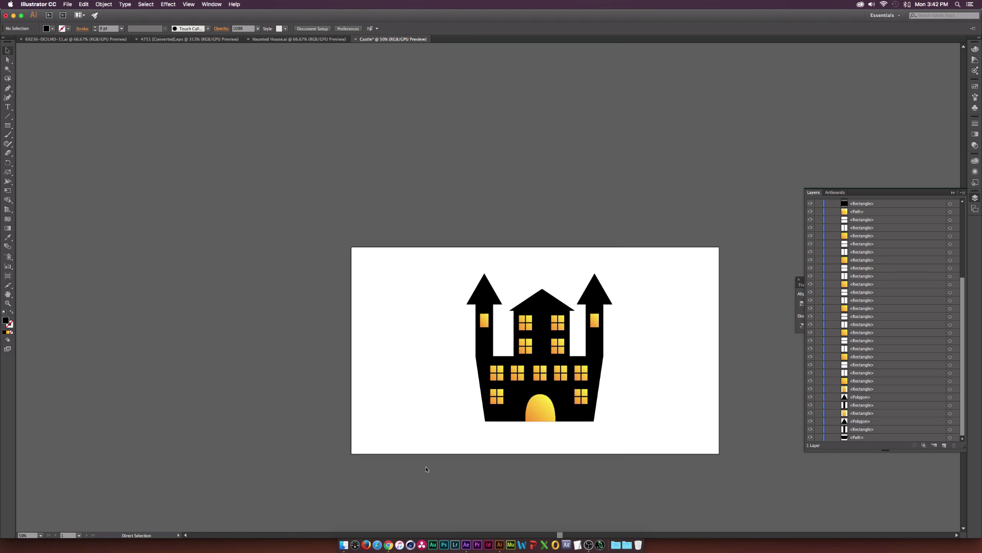
# Switch to After Effects and import Castle.ai from the Projects folder into the project.
pyautogui.click(466, 544)
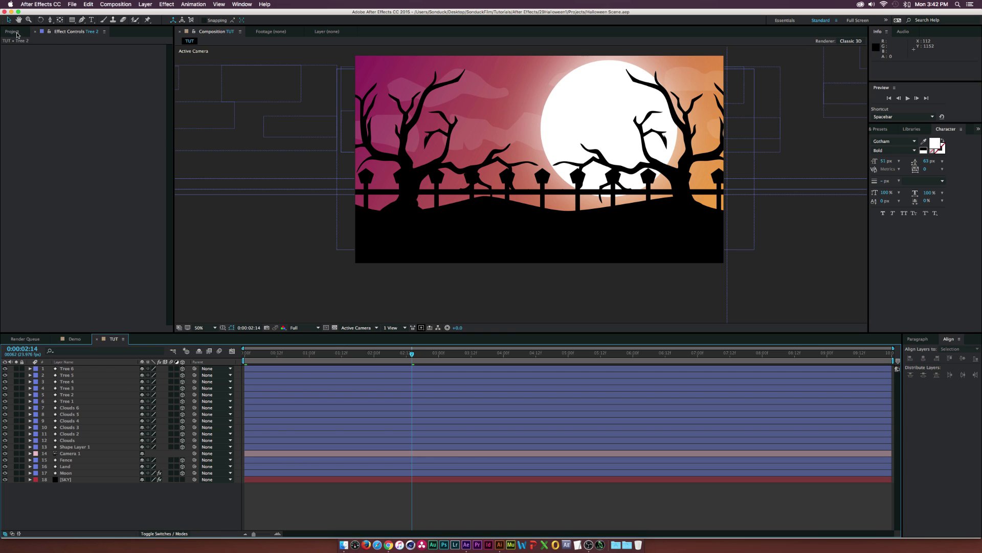
pyautogui.click(13, 32)
pyautogui.click(344, 544)
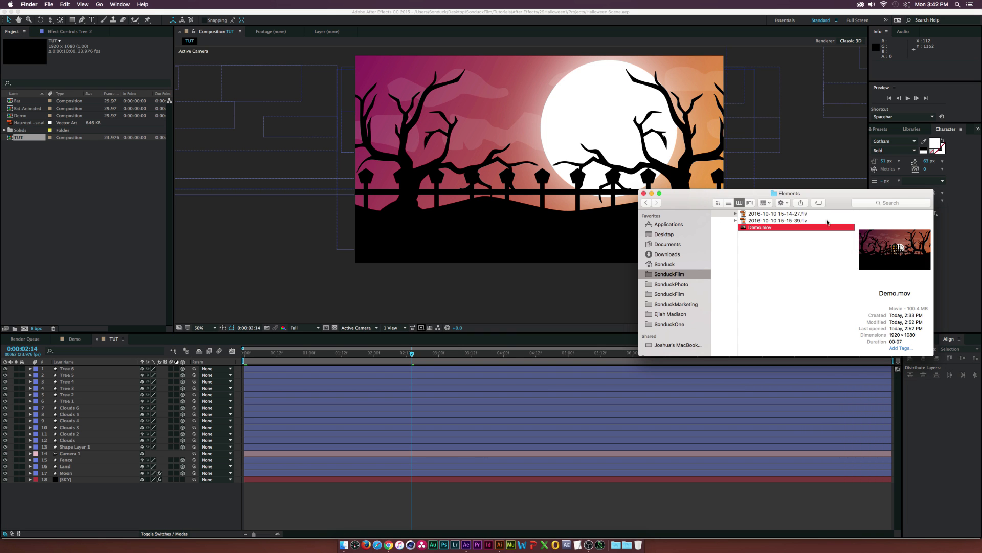
pyautogui.press('Left')
pyautogui.press('Down')
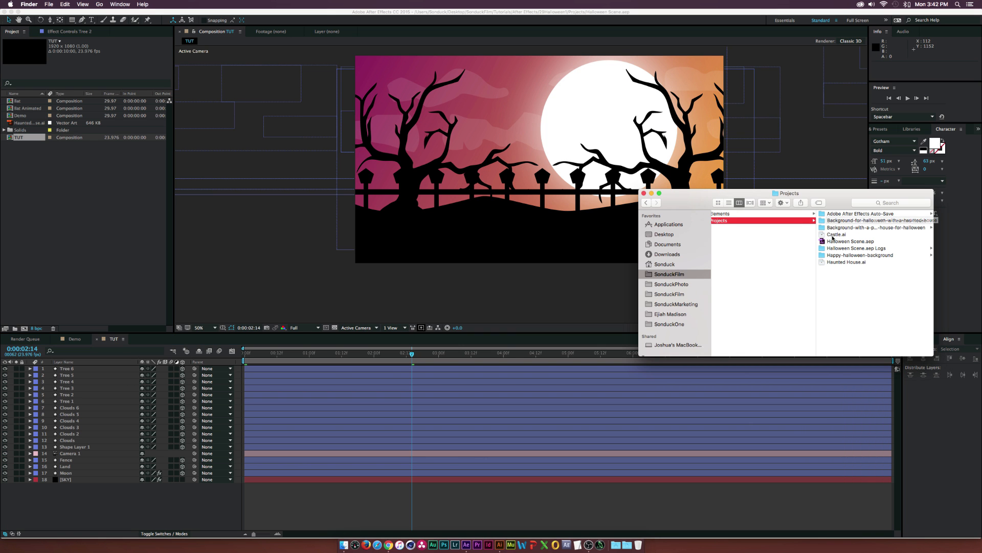
pyautogui.moveTo(833, 237); pyautogui.dragTo(31, 218)
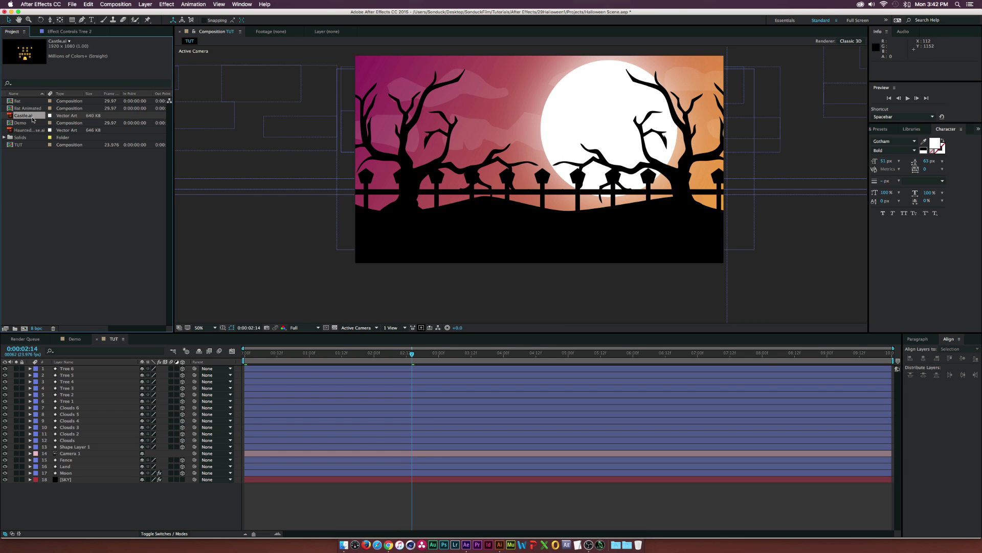
# Add Castle.ai to the TUT composition between the Land and Moon layers and make it a 3D layer.
pyautogui.moveTo(32, 119); pyautogui.dragTo(77, 368)
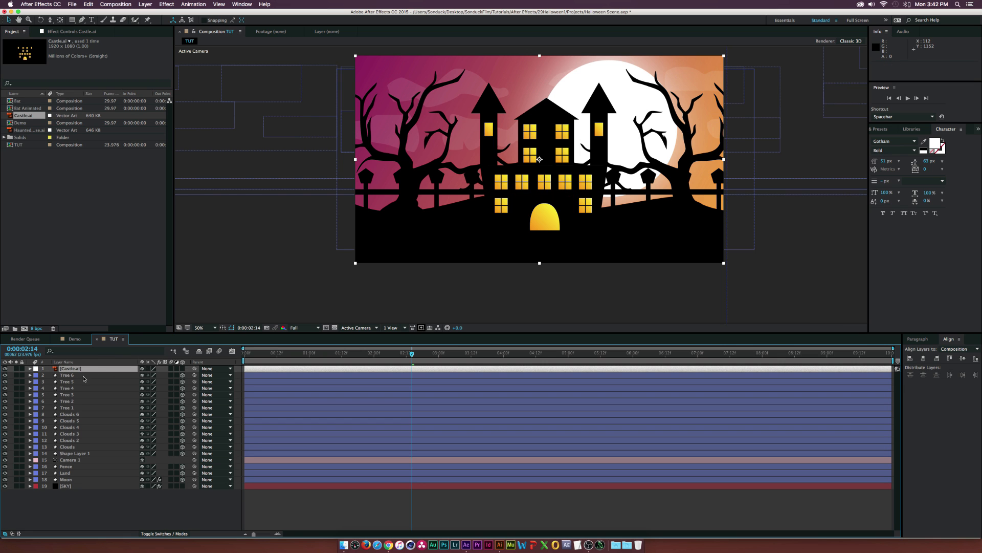
pyautogui.moveTo(81, 373); pyautogui.dragTo(72, 476)
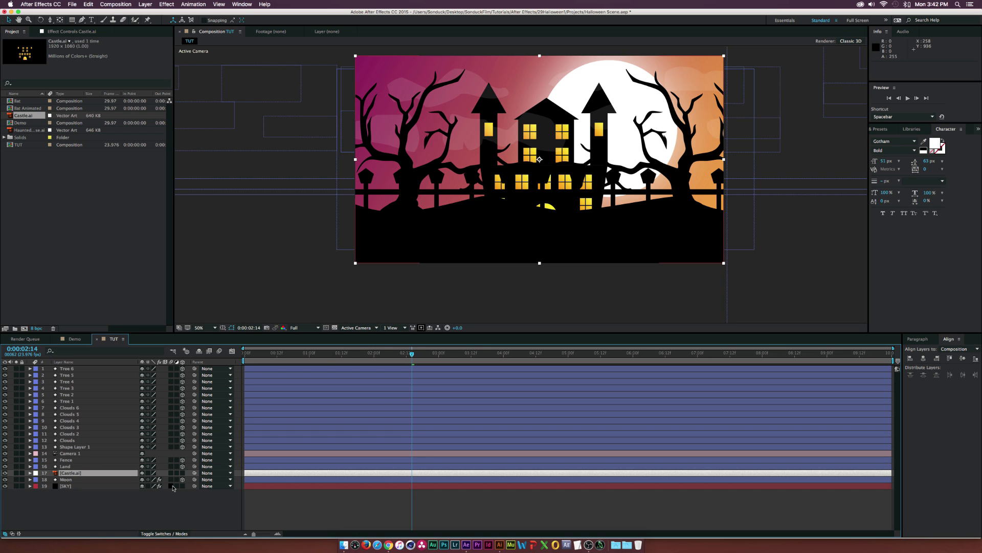
pyautogui.click(183, 473)
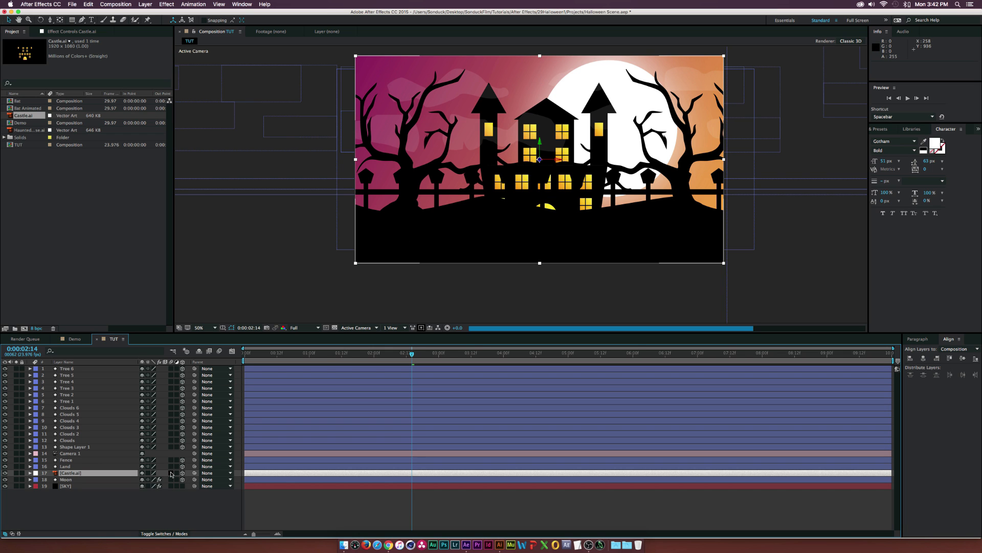
# Raise the castle layer to position 960, 384, 0, scale it up slightly and preview the camera move from the start.
pyautogui.press('p')
pyautogui.moveTo(157, 482); pyautogui.dragTo(131, 476)
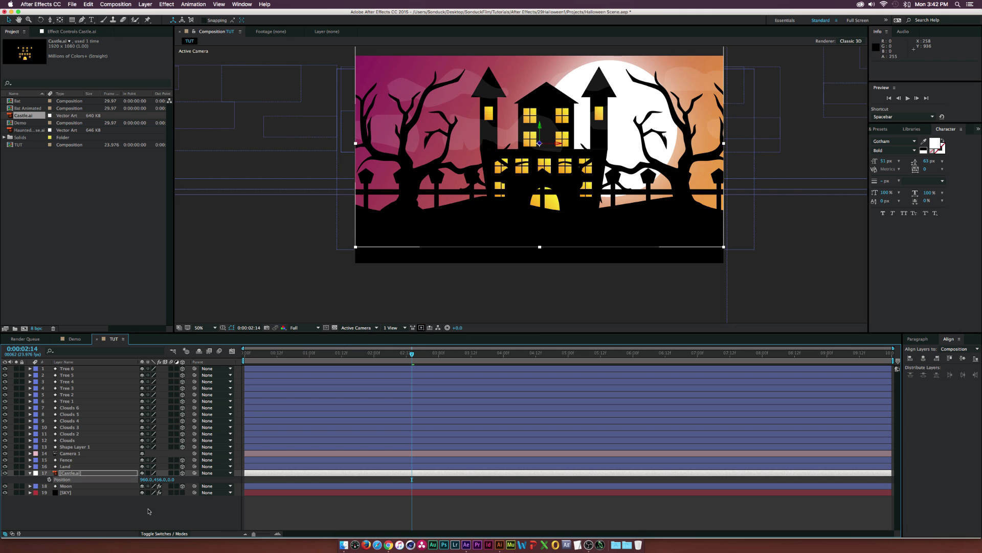
pyautogui.click(149, 509)
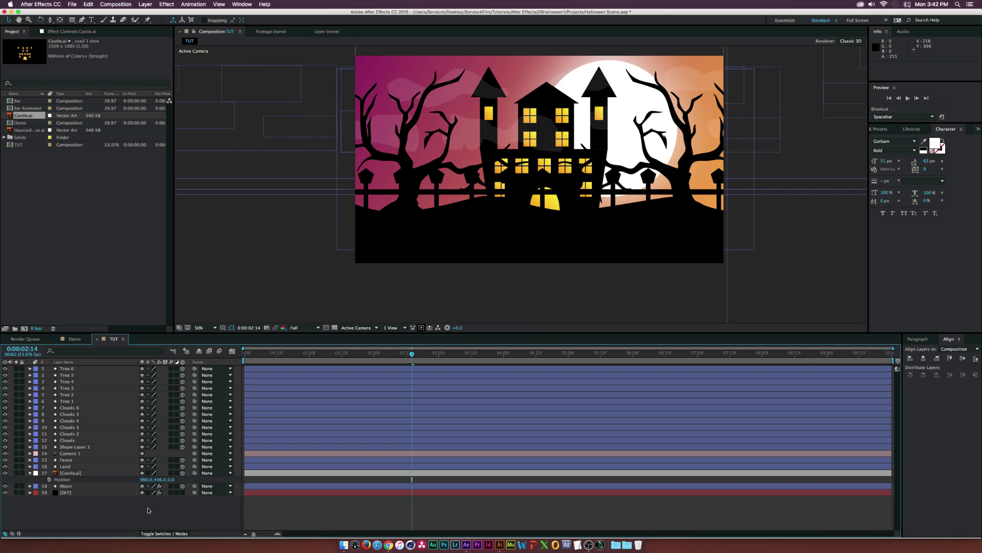
pyautogui.click(66, 473)
pyautogui.press('s')
pyautogui.moveTo(153, 480); pyautogui.dragTo(160, 480)
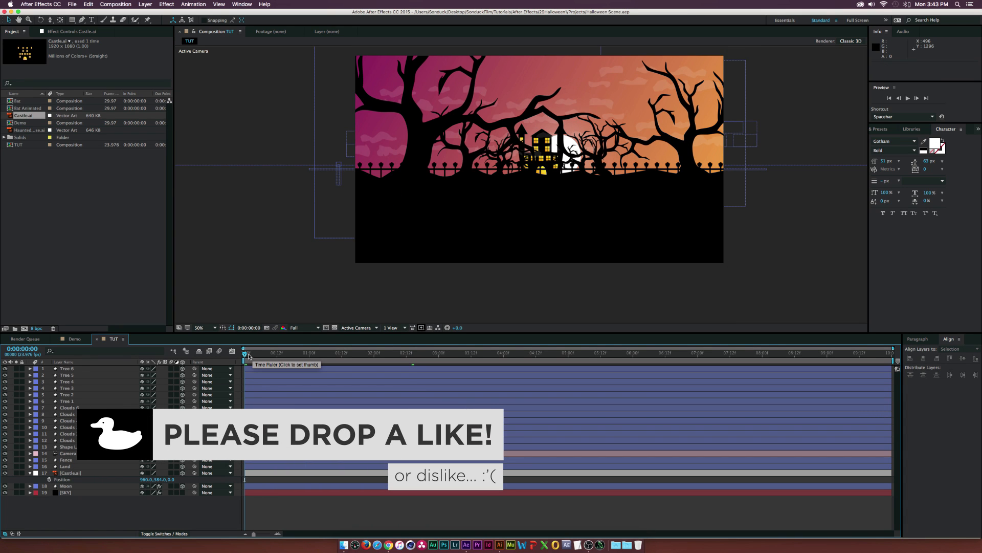
pyautogui.moveTo(248, 356); pyautogui.dragTo(409, 357)
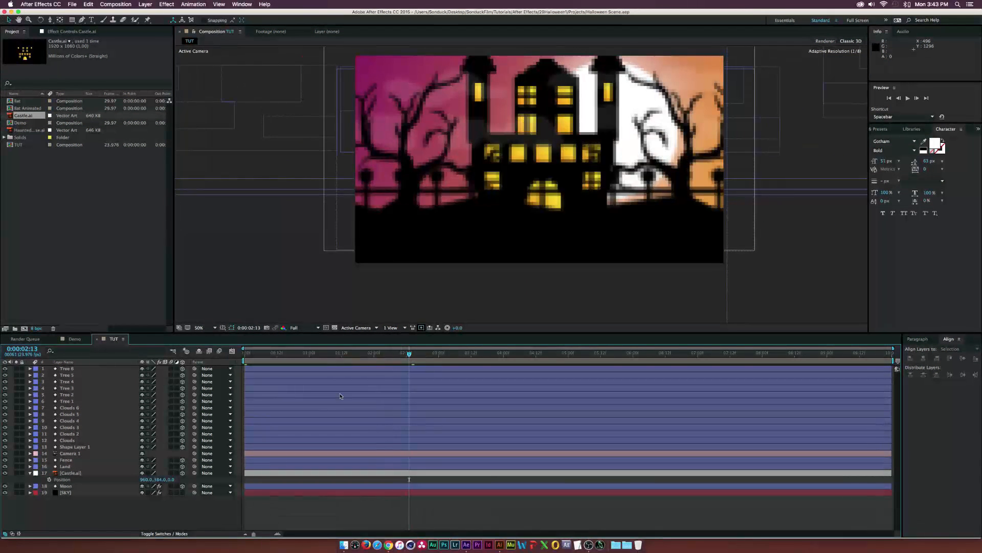
# Switch to Illustrator and select the large middle bat above the castle in the Halloween Party artwork for copying.
pyautogui.click(500, 545)
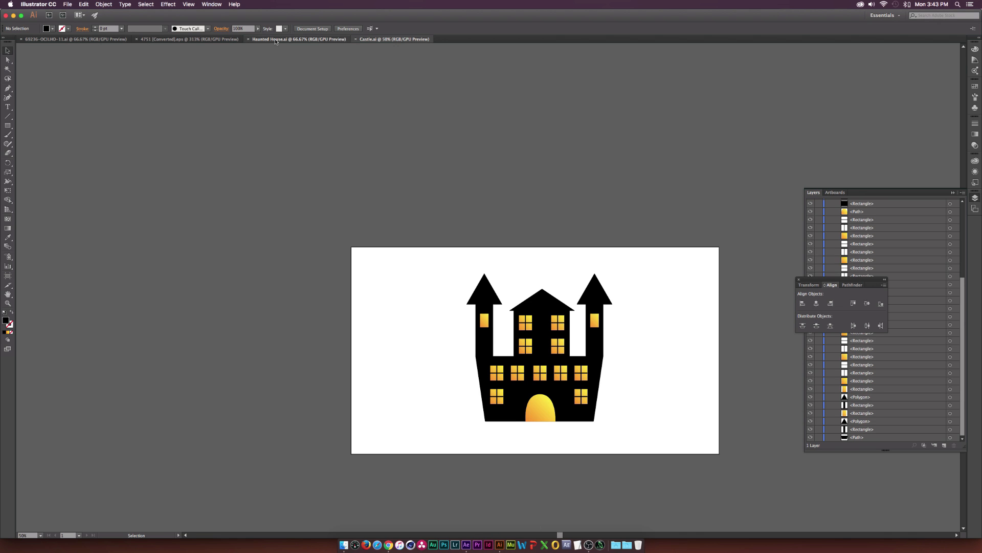
pyautogui.click(186, 39)
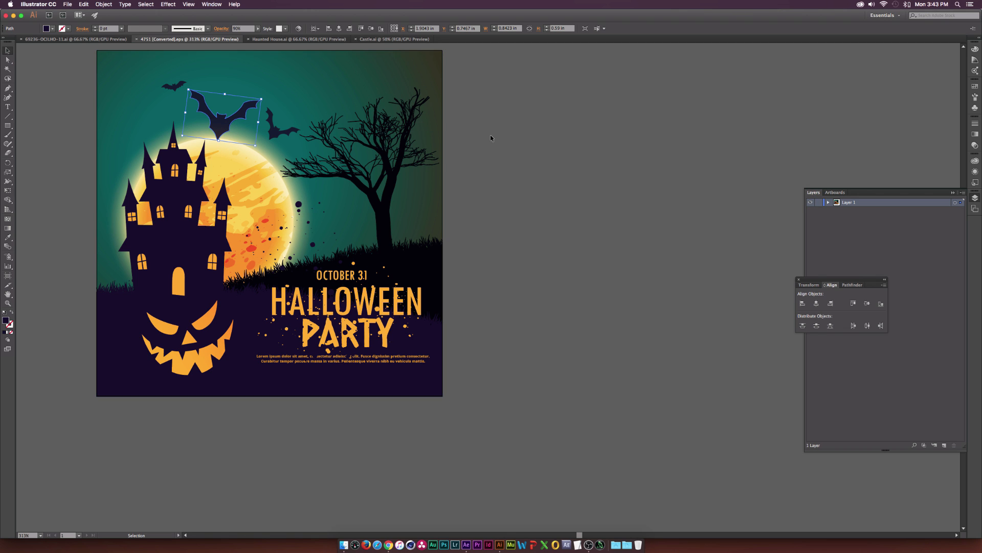
pyautogui.click(422, 121)
pyautogui.click(533, 120)
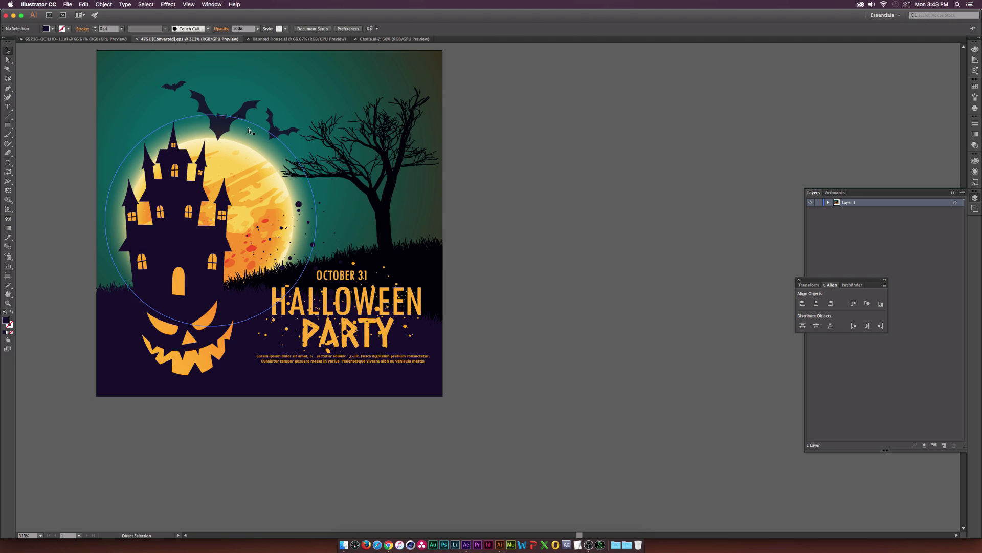
pyautogui.keyDown('super'); pyautogui.click(218, 125); pyautogui.keyUp('super')
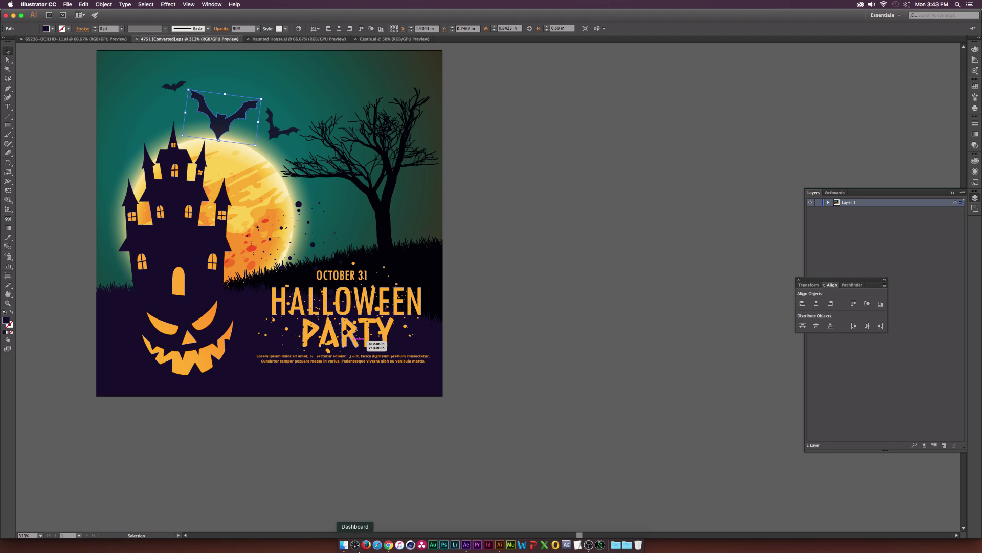
# Switch back to After Effects, create a new shape layer in the TUT composition and add an empty path to it.
pyautogui.click(466, 546)
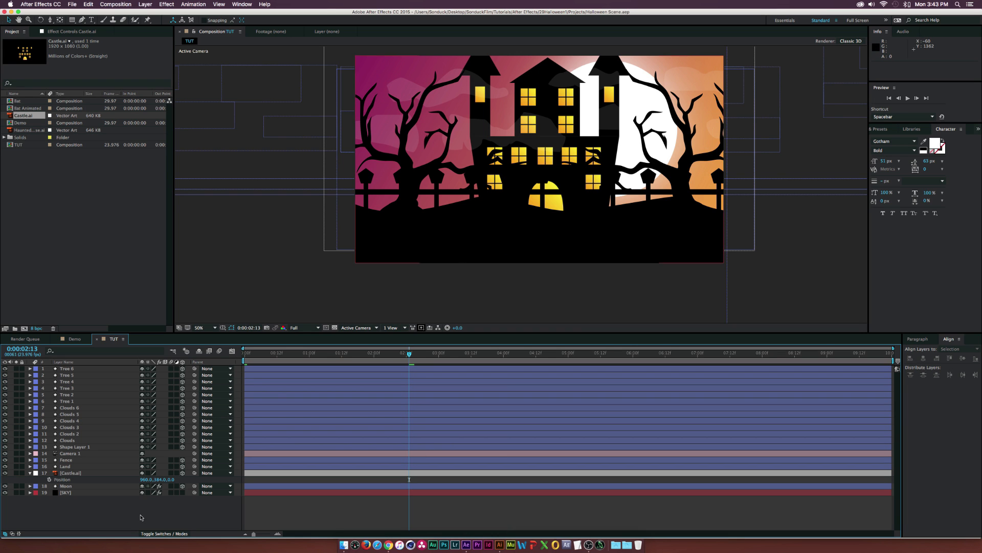
pyautogui.click(145, 4)
pyautogui.click(279, 52)
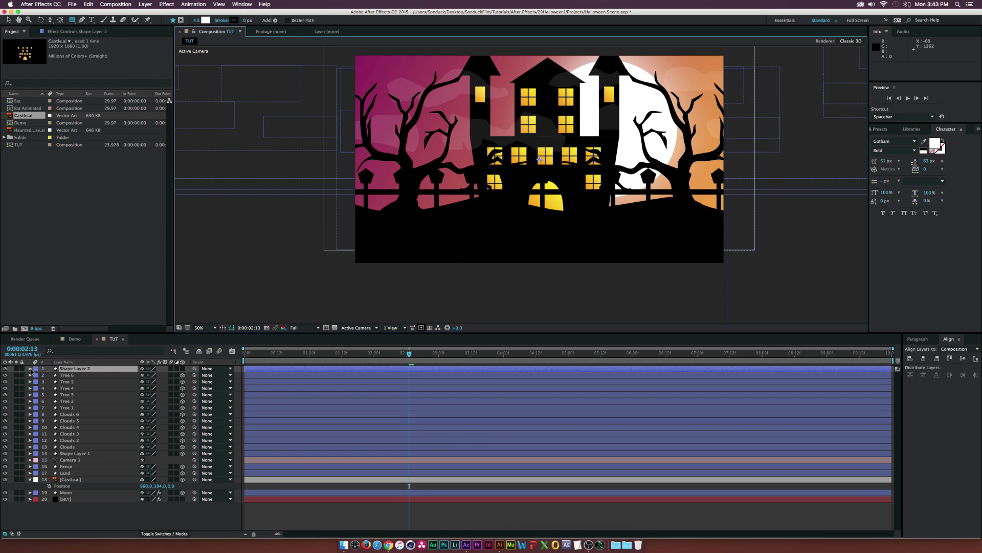
pyautogui.click(30, 369)
pyautogui.click(183, 375)
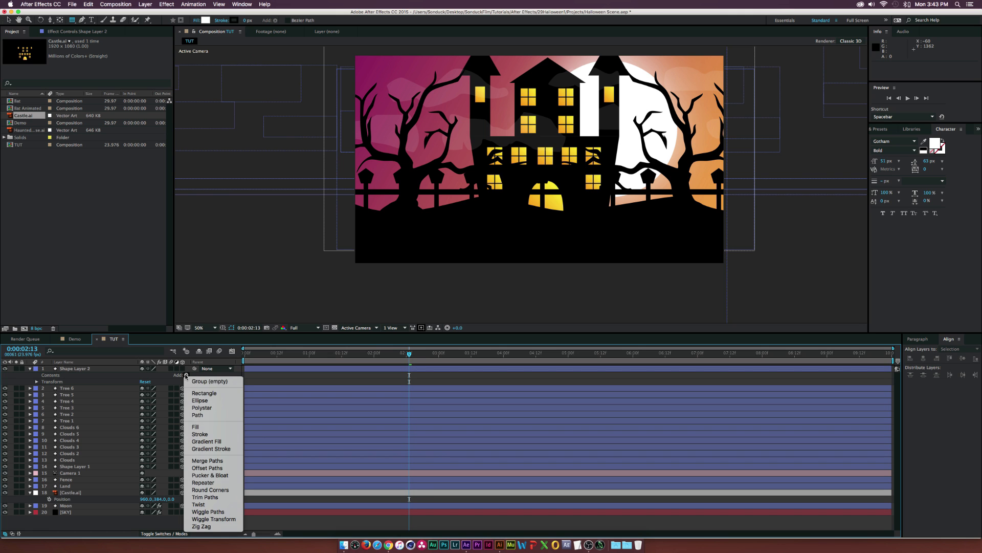
pyautogui.click(194, 414)
# Paste the copied bat outline into the Path property of the new shape layer.
pyautogui.press('g')
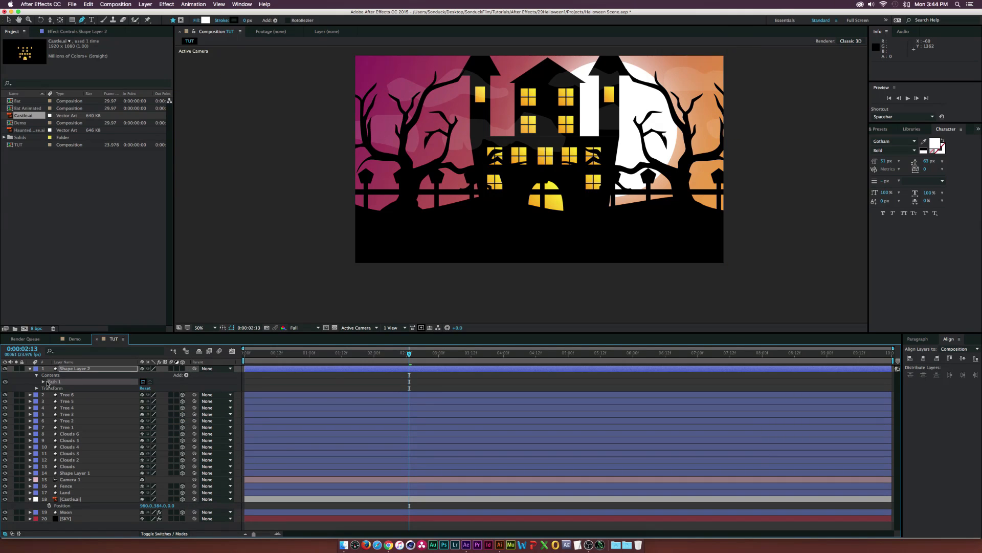
pyautogui.click(43, 381)
pyautogui.click(70, 389)
pyautogui.press('super+v')
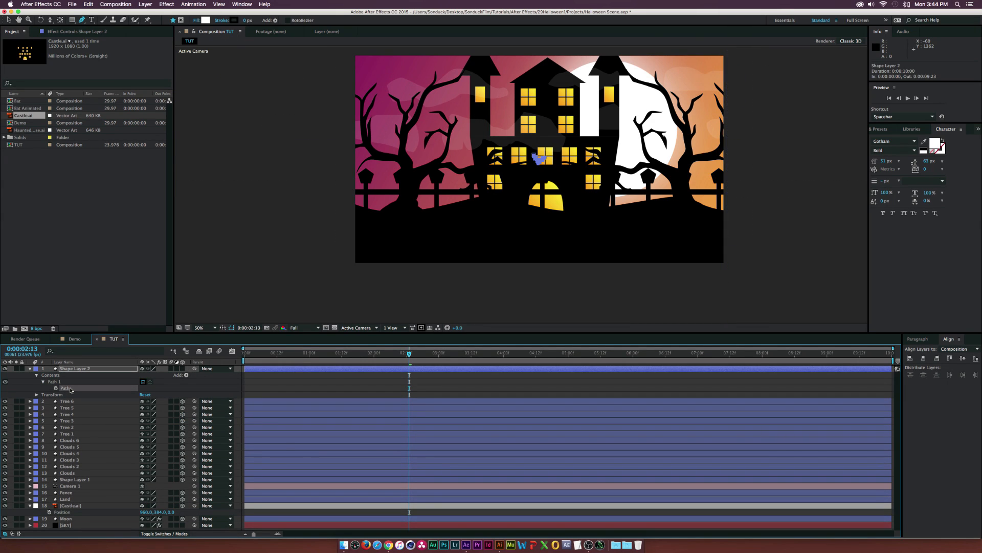
# Add a fill to the bat shape and set its color to black.
pyautogui.click(187, 375)
pyautogui.click(195, 428)
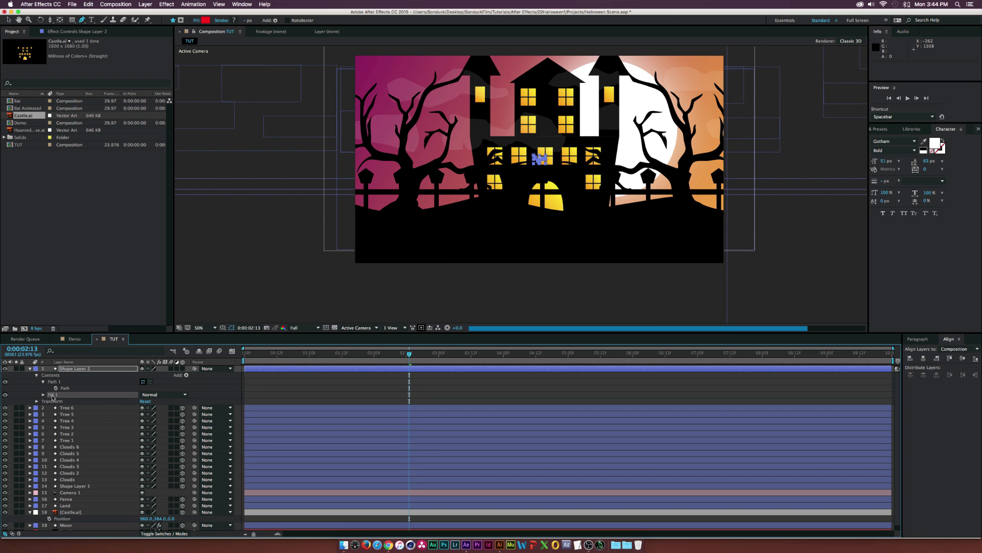
pyautogui.click(43, 395)
pyautogui.click(144, 414)
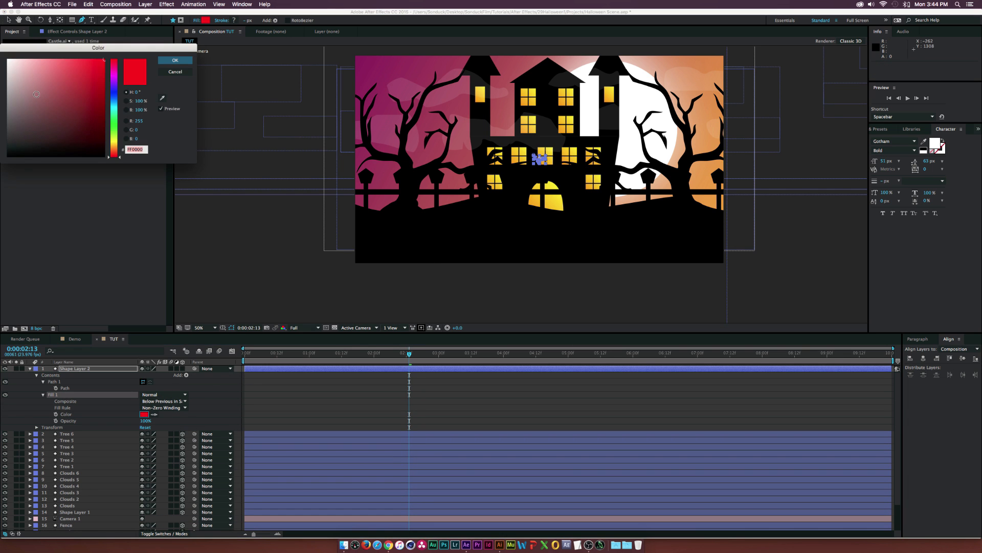
pyautogui.click(57, 156)
pyautogui.click(169, 61)
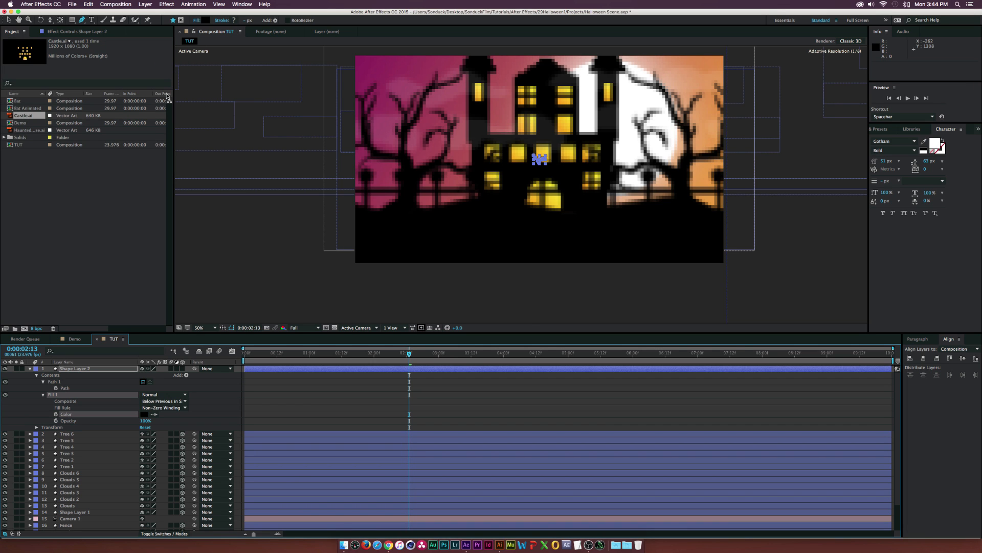
# Scale the bat shape layer up to 220%.
pyautogui.click(76, 369)
pyautogui.press('v')
pyautogui.press('s')
pyautogui.moveTo(149, 377); pyautogui.dragTo(191, 372)
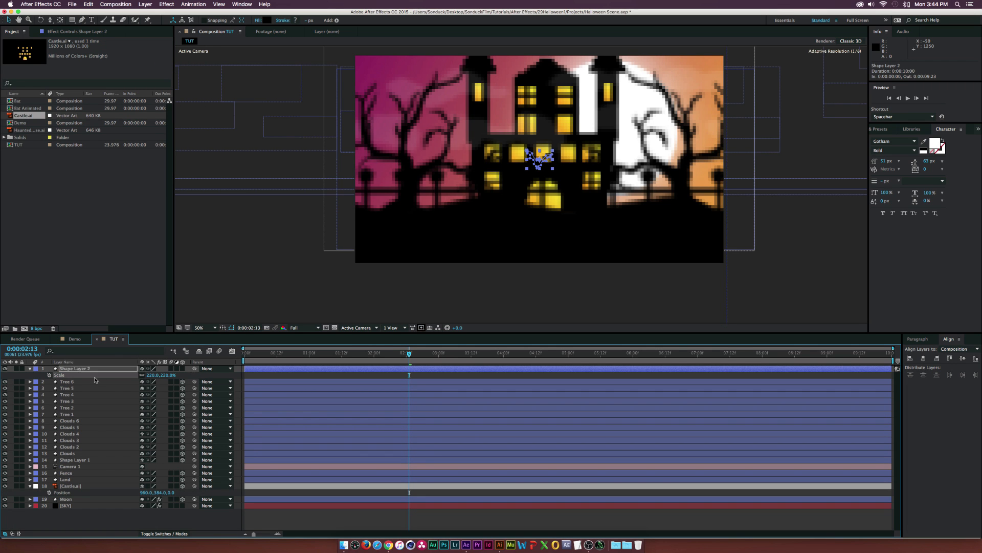
# Pre-compose the bat shape layer into a new composition named Bat.
pyautogui.click(154, 3)
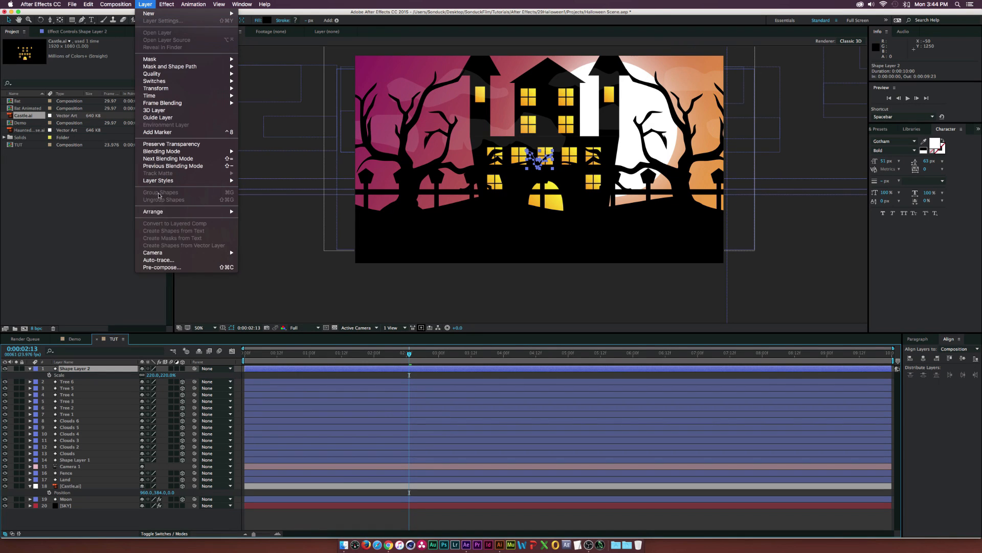
pyautogui.click(162, 265)
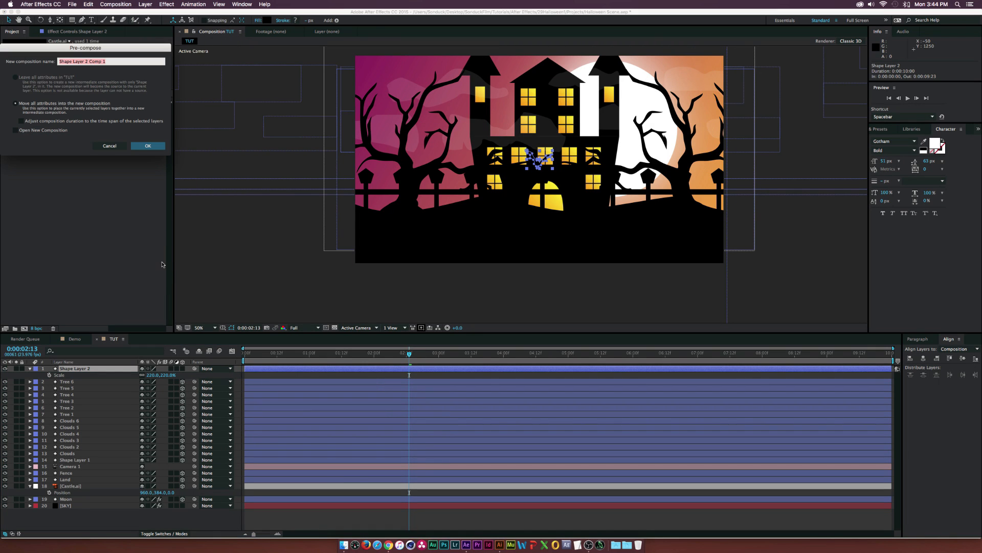
pyautogui.write('Bat')
pyautogui.press('Return')
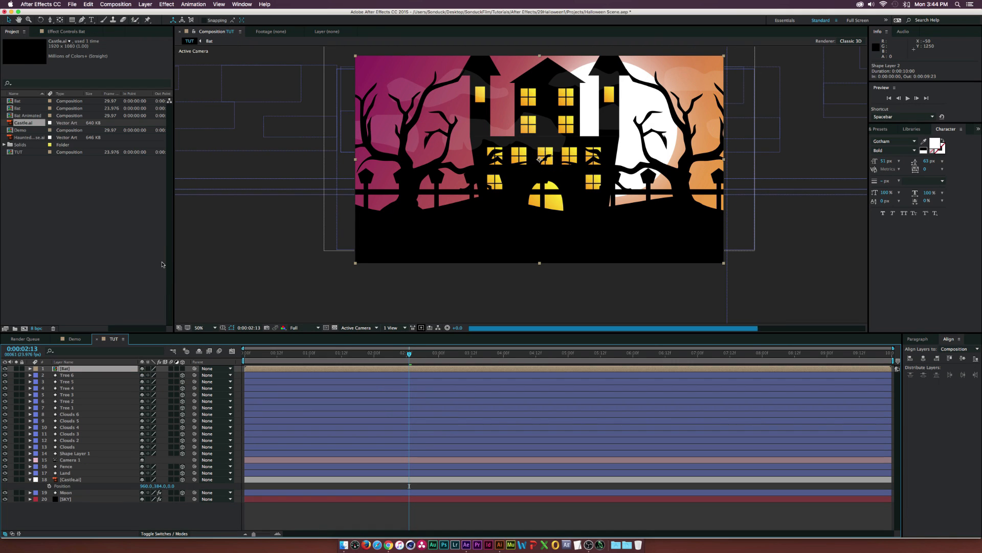
# Move the Bat layer beside the left tree's branches, to about position 398, 344.
pyautogui.moveTo(528, 218); pyautogui.dragTo(439, 179)
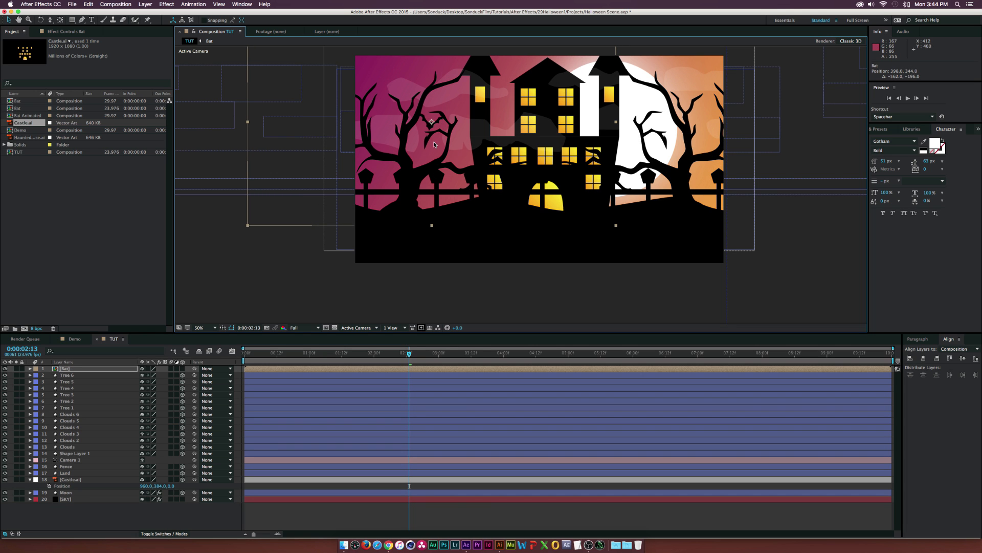
pyautogui.click(66, 374)
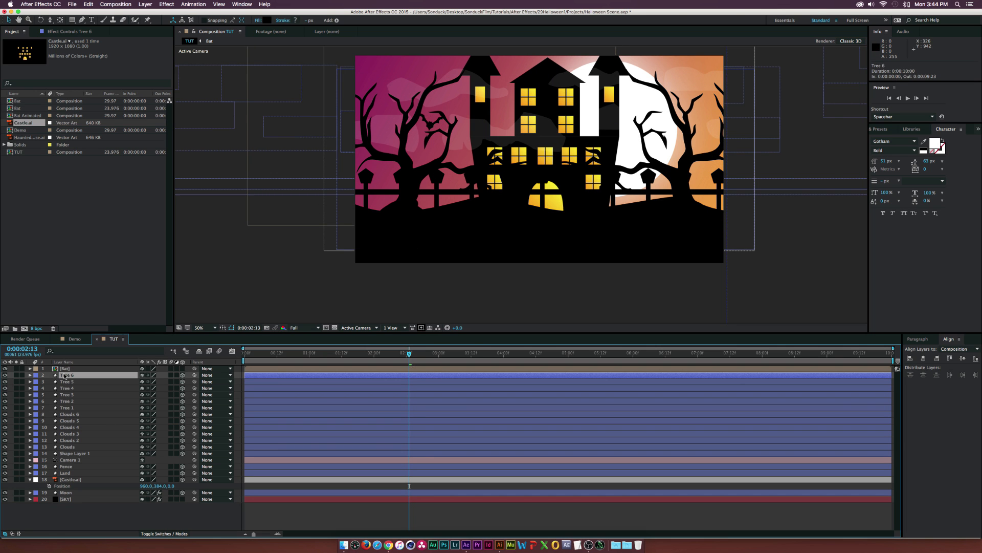
pyautogui.click(67, 370)
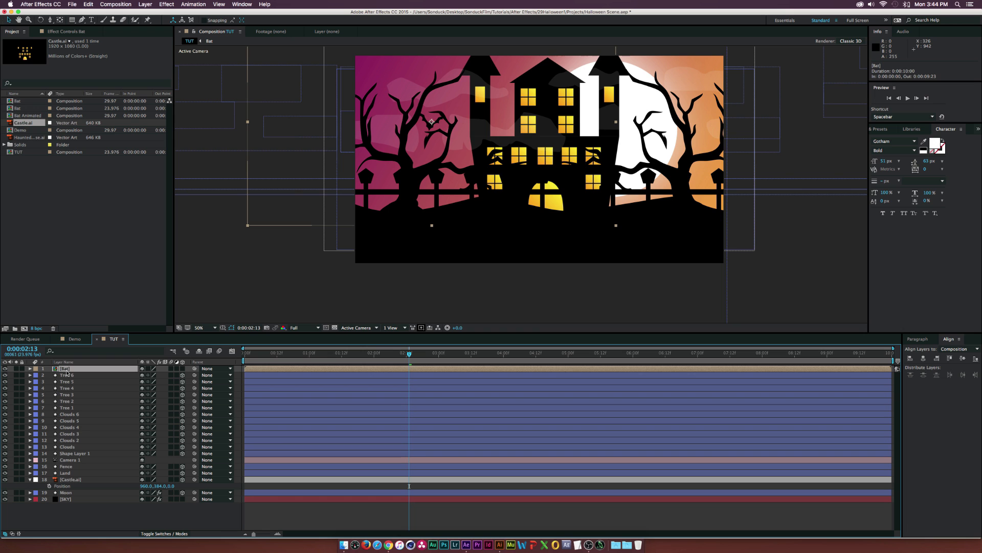
# Place three puppet pins on the bat, one on each wing and one on the body.
pyautogui.click(148, 21)
pyautogui.press('.')
pyautogui.moveTo(357, 112); pyautogui.dragTo(414, 277)
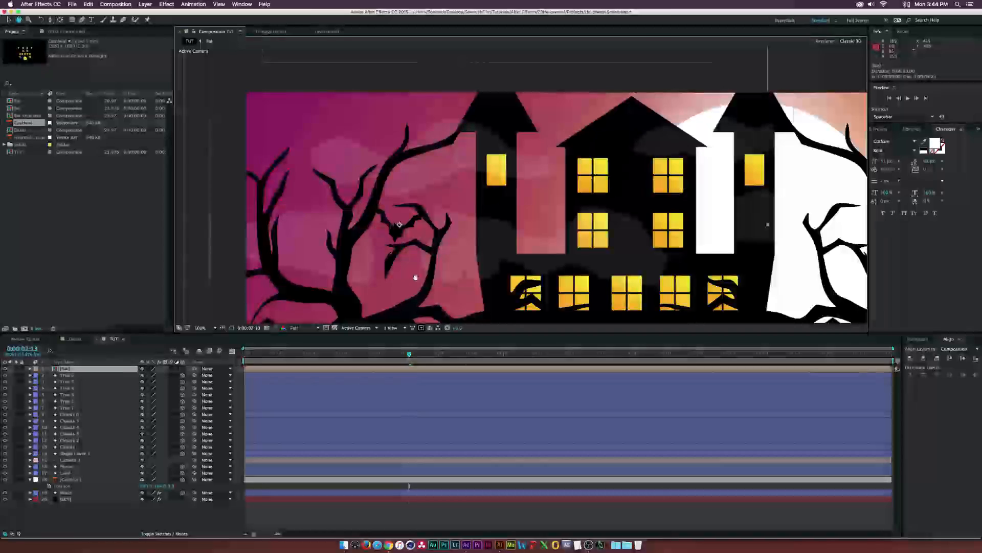
pyautogui.click(413, 220)
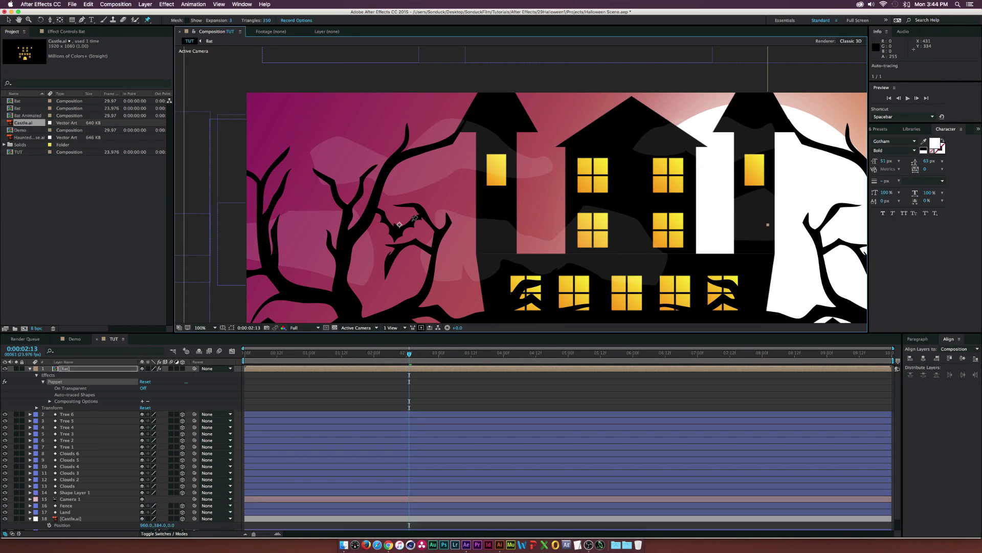
pyautogui.click(383, 218)
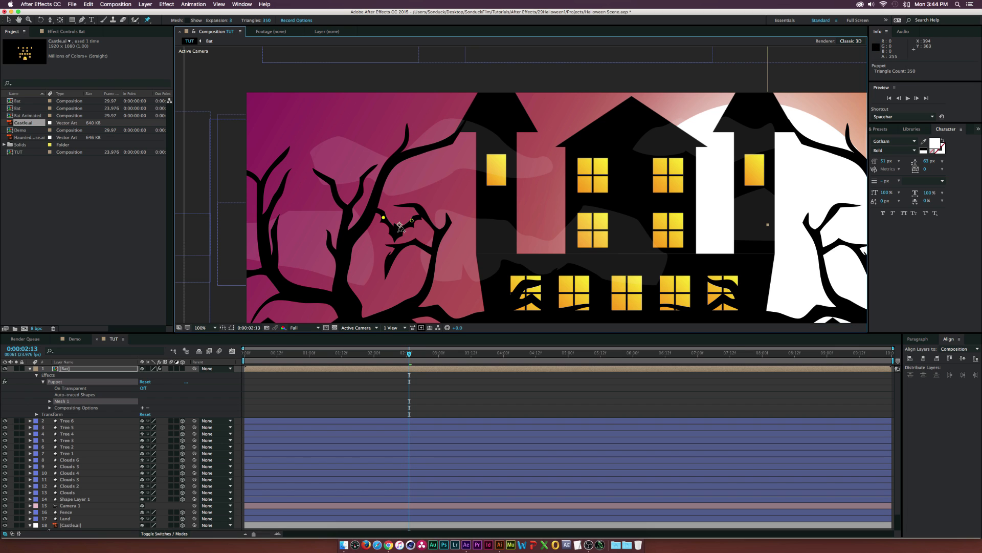
pyautogui.click(396, 231)
# Make the Bat layer 3D and reveal the keyframes of its puppet pins.
pyautogui.click(183, 368)
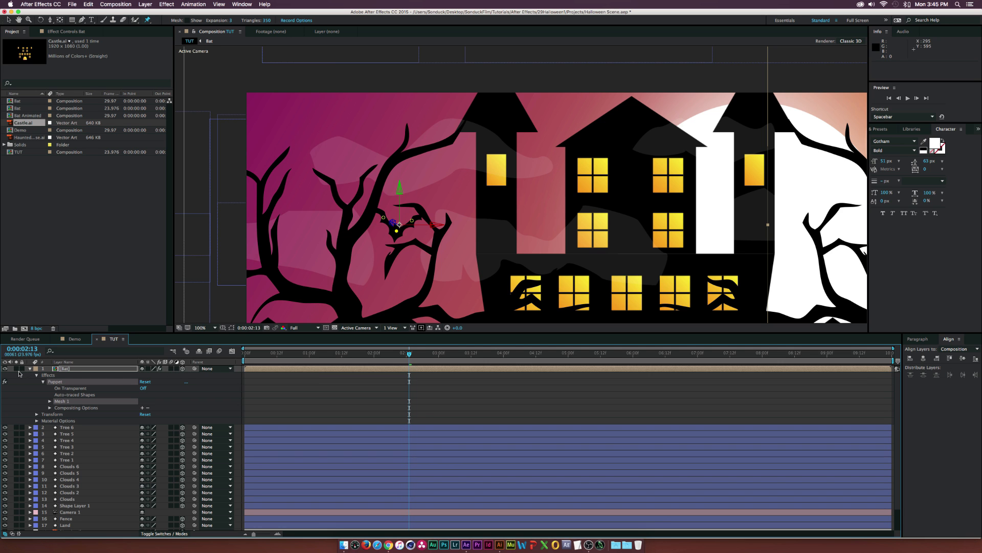
pyautogui.click(16, 368)
pyautogui.press('super+z')
pyautogui.click(71, 371)
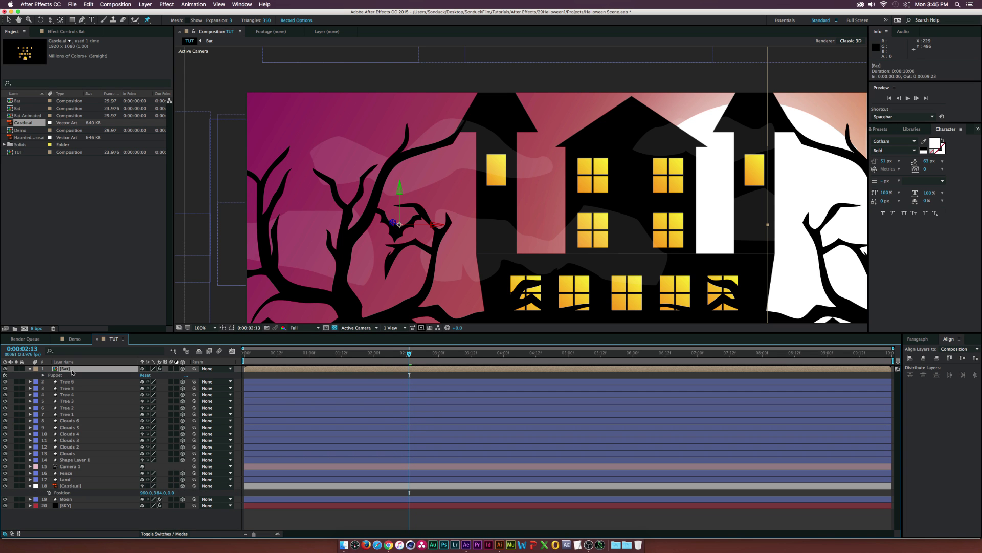
pyautogui.press('u')
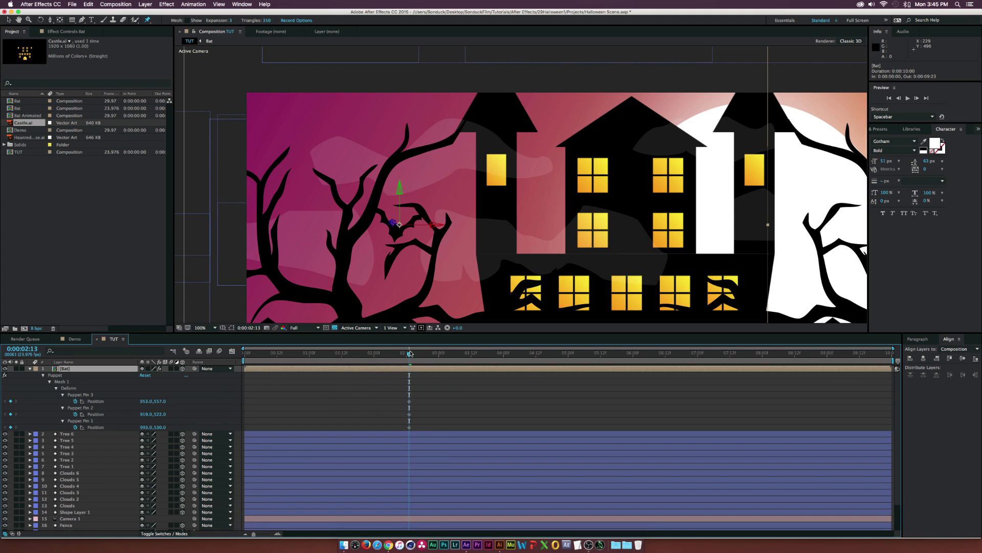
# Keyframe a wing flap by lowering both wing pins at 0:00:02:23 and raising them again at 0:00:03:08.
pyautogui.moveTo(432, 357); pyautogui.dragTo(436, 357)
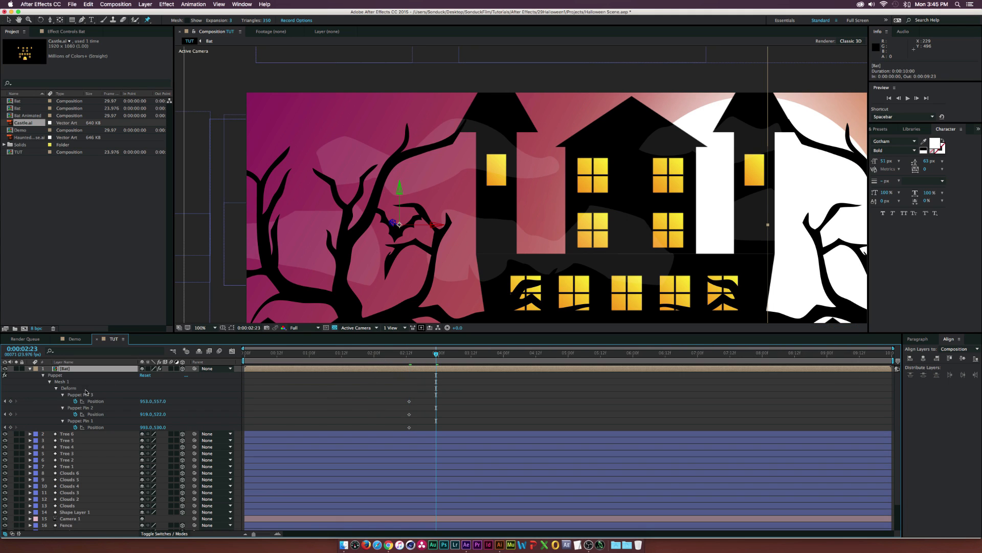
pyautogui.click(62, 31)
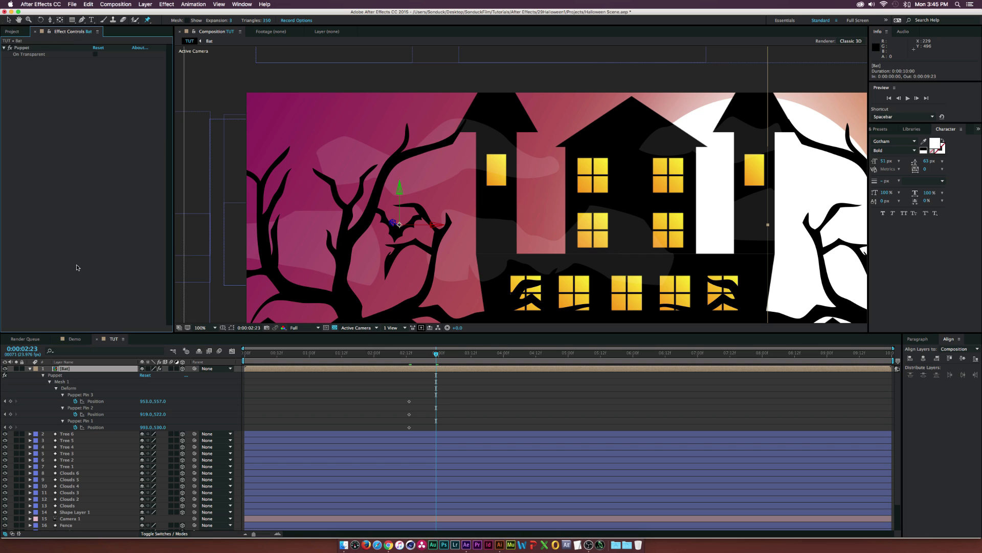
pyautogui.click(40, 48)
pyautogui.click(412, 221)
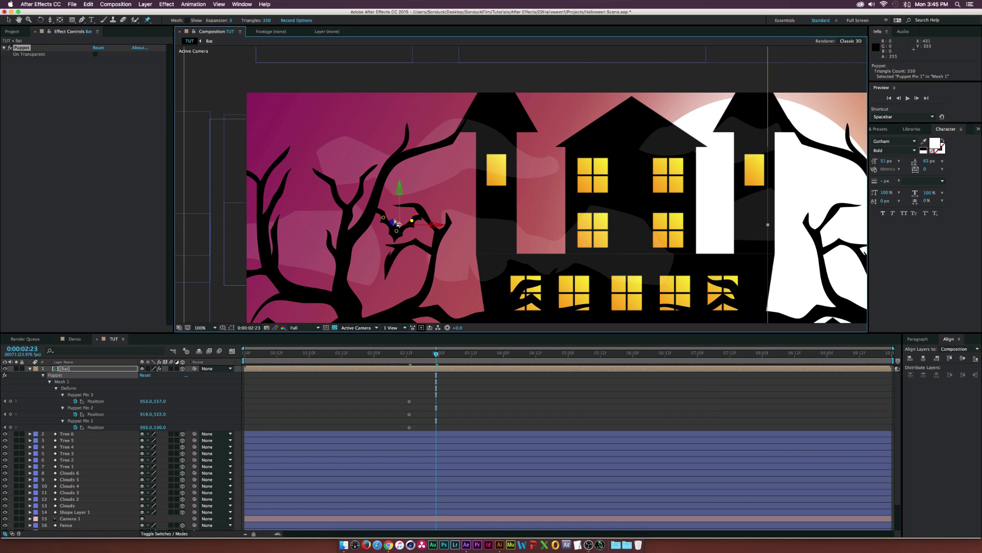
pyautogui.keyDown('shift'); pyautogui.click(384, 219); pyautogui.keyUp('shift')
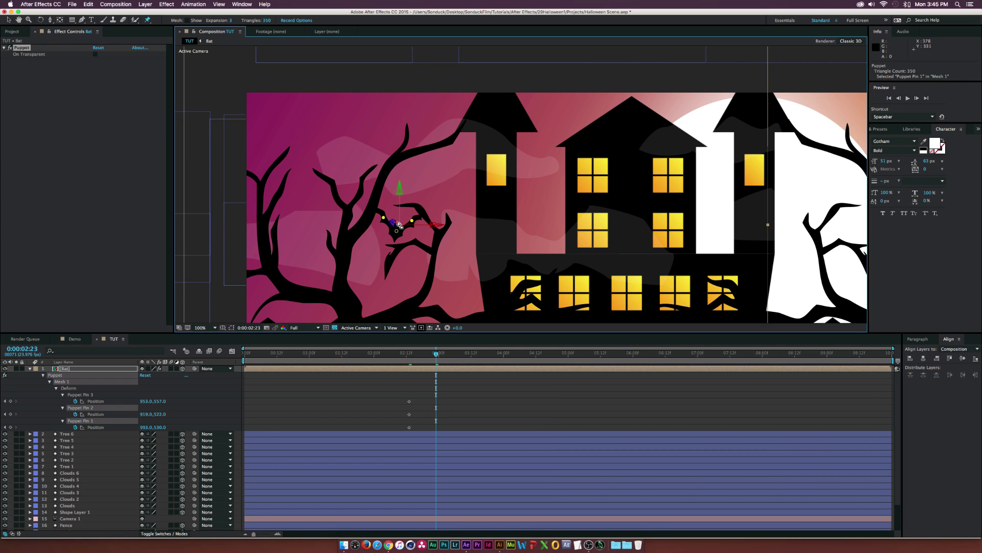
pyautogui.moveTo(418, 230); pyautogui.dragTo(416, 231)
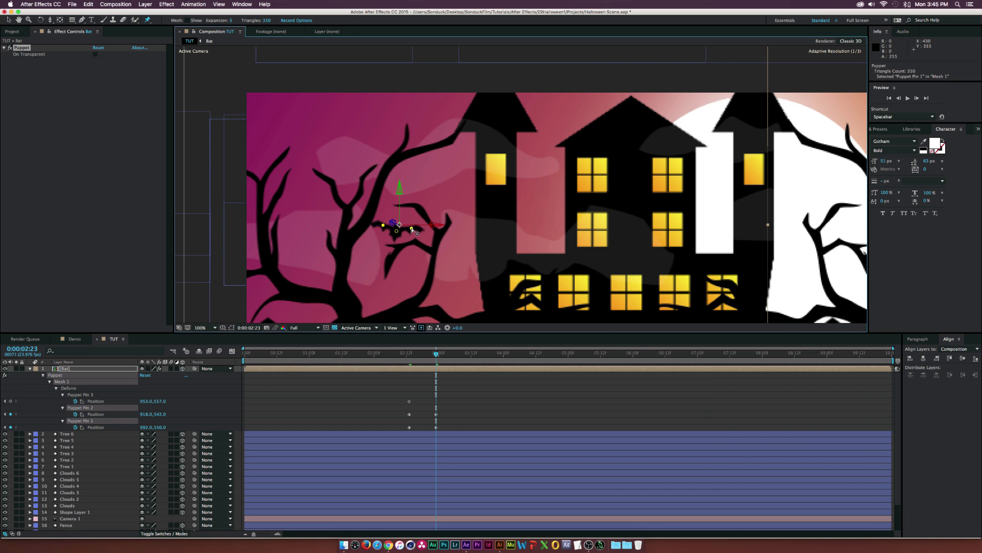
pyautogui.moveTo(453, 355); pyautogui.dragTo(459, 359)
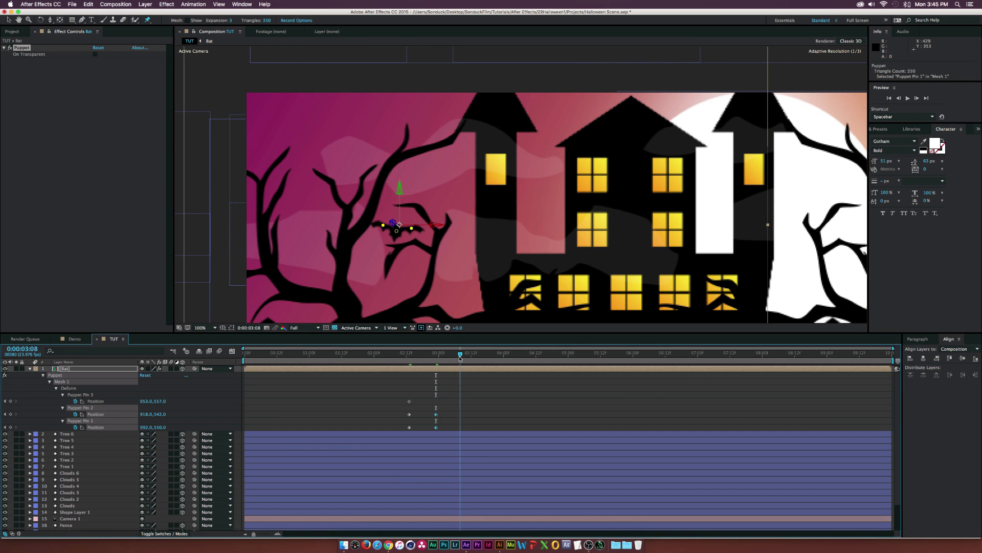
pyautogui.moveTo(412, 231); pyautogui.dragTo(414, 224)
# Repeat the wing flap by copying the wing pin keyframes and pasting them at 0:00:03:17, 0:00:04:09 and 0:00:05:18.
pyautogui.moveTo(478, 405); pyautogui.dragTo(430, 435)
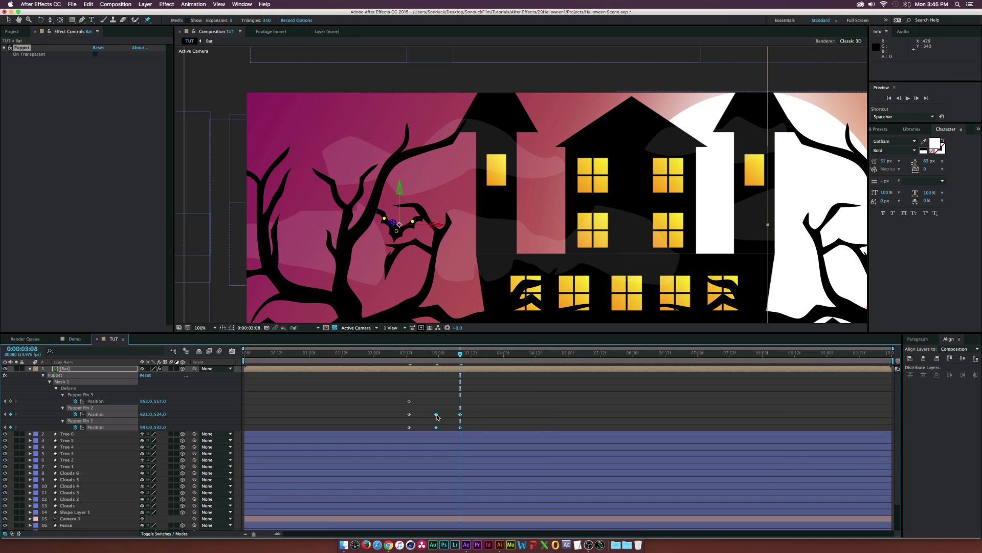
pyautogui.moveTo(470, 358); pyautogui.dragTo(485, 354)
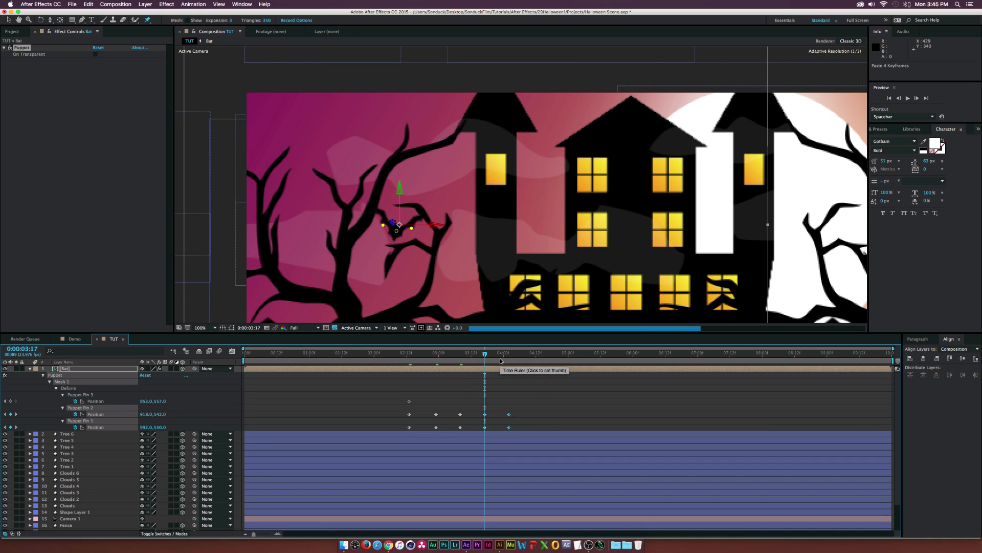
pyautogui.hotkey('ctrl', 'v')
pyautogui.click(527, 356)
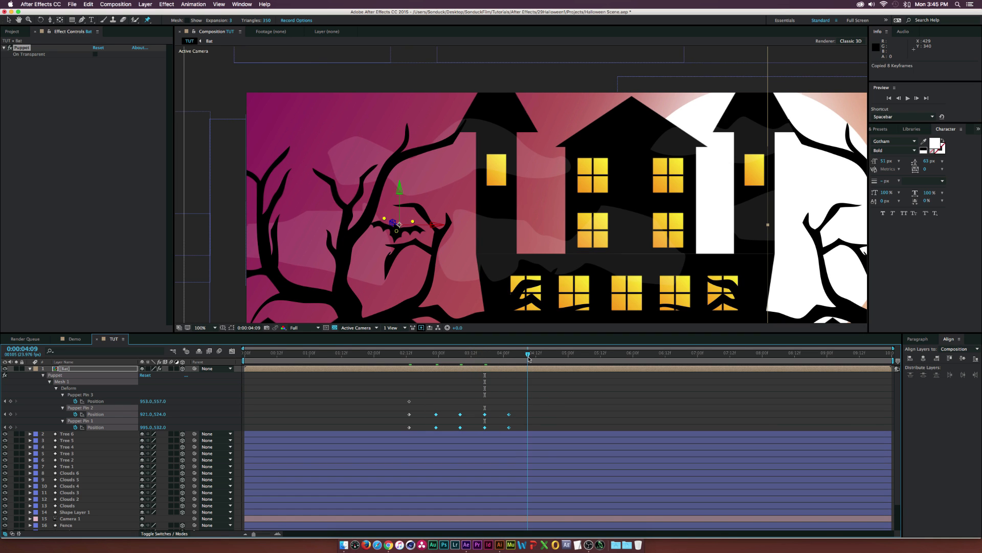
pyautogui.hotkey('ctrl', 'v')
pyautogui.click(618, 354)
pyautogui.hotkey('ctrl', 'v')
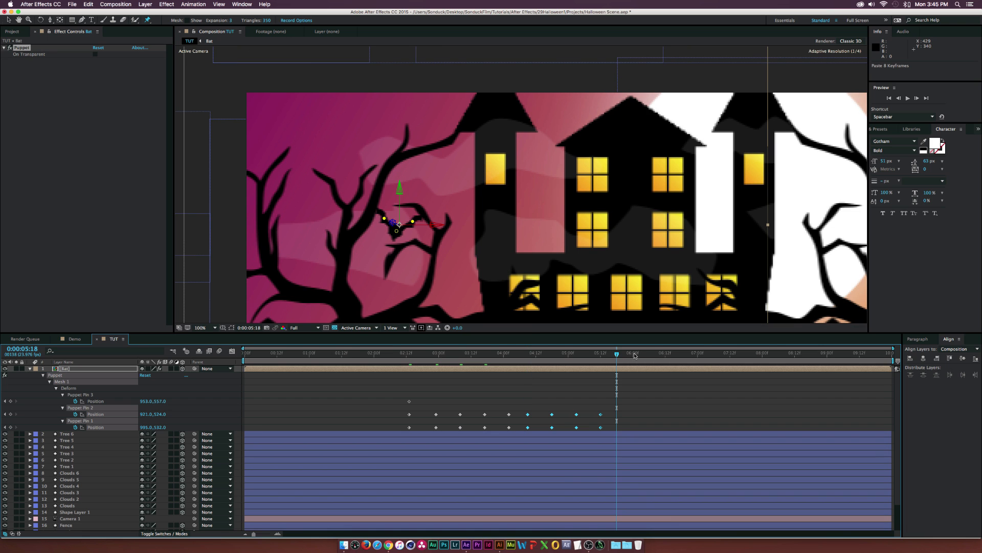
# Extend the wing flap across the timeline by pasting the wing pin keyframes twice more, the last time at 0:00:08:12.
pyautogui.click(706, 353)
pyautogui.click(795, 353)
pyautogui.hotkey('ctrl', 'v')
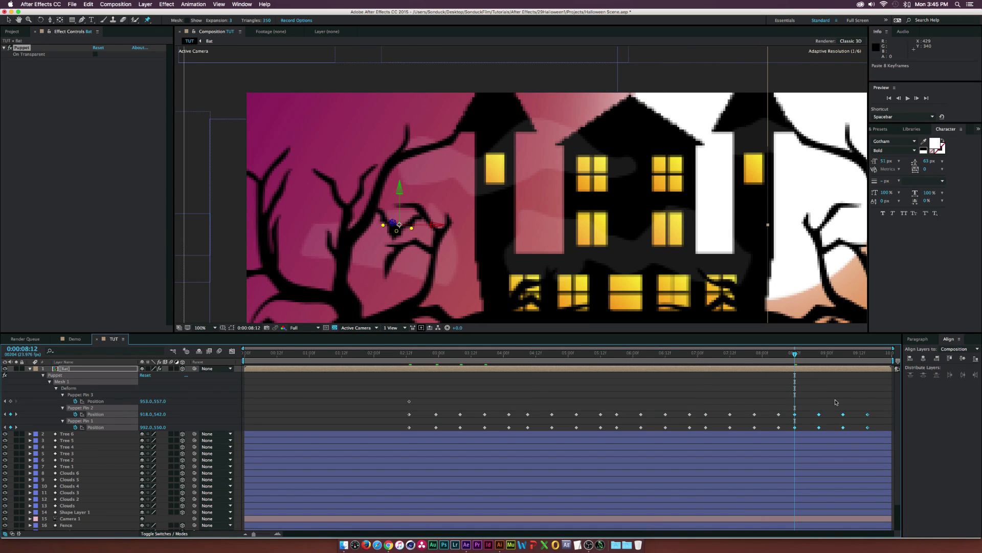
# Shift all wing pin keyframes to start at 0:00:00:00 and paste a copy of the last flaps at 0:00:07:00.
pyautogui.moveTo(875, 399); pyautogui.dragTo(219, 414)
pyautogui.moveTo(594, 436); pyautogui.dragTo(706, 395)
pyautogui.hotkey('ctrl', 'c')
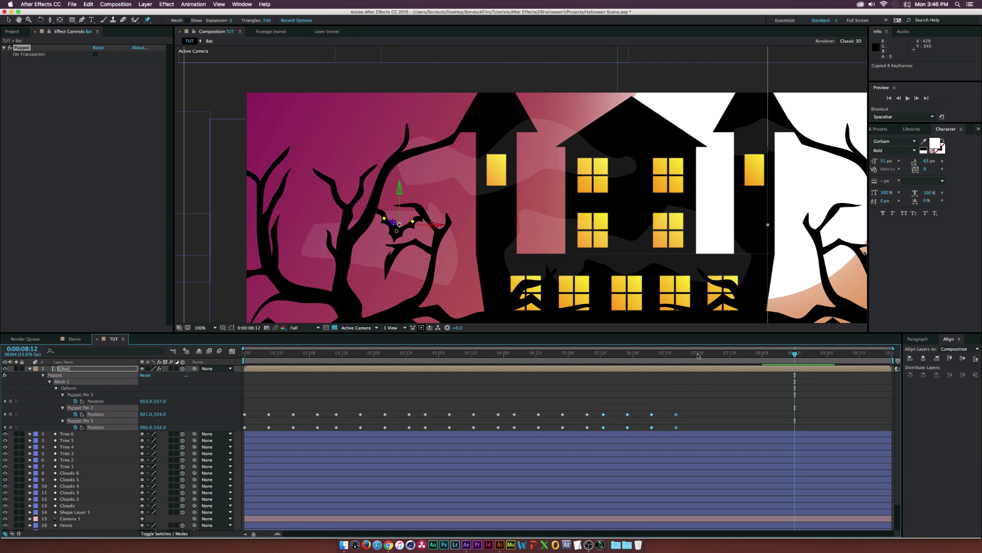
pyautogui.click(698, 352)
pyautogui.hotkey('ctrl', 'v')
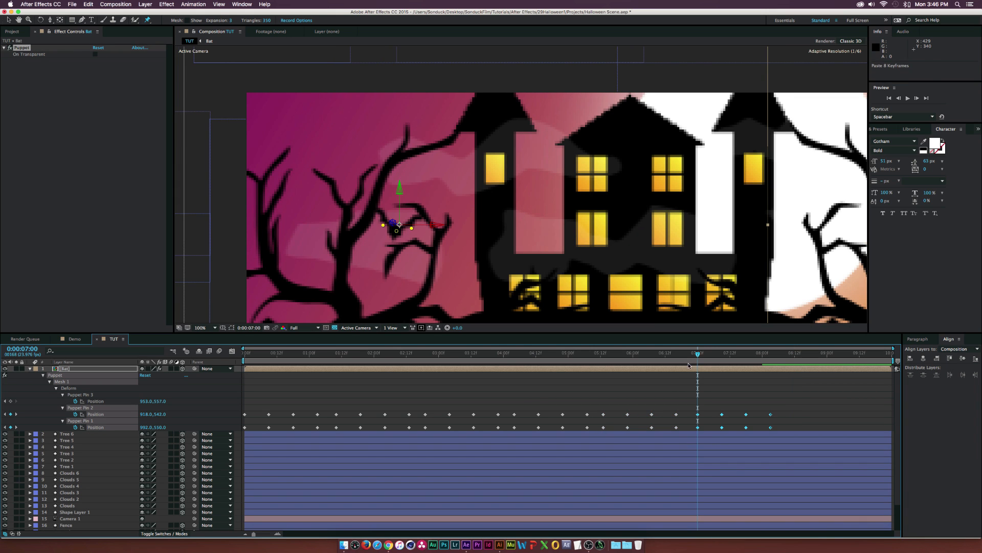
pyautogui.press('u')
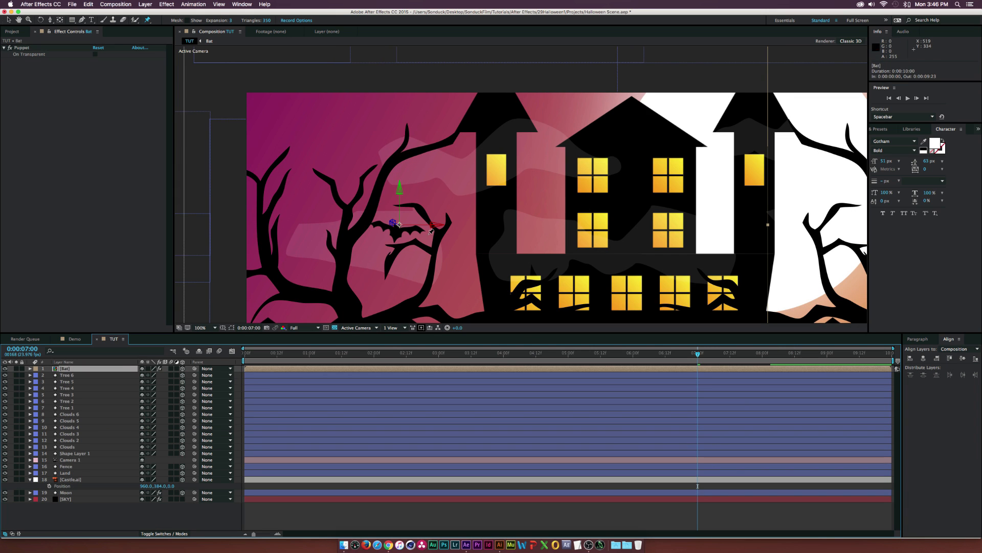
# Keyframe the Bat layer's position at 0:00:00:00 and, at 0:00:06:00, up and to the right out of frame at 1173, -221, 0.
pyautogui.click(249, 354)
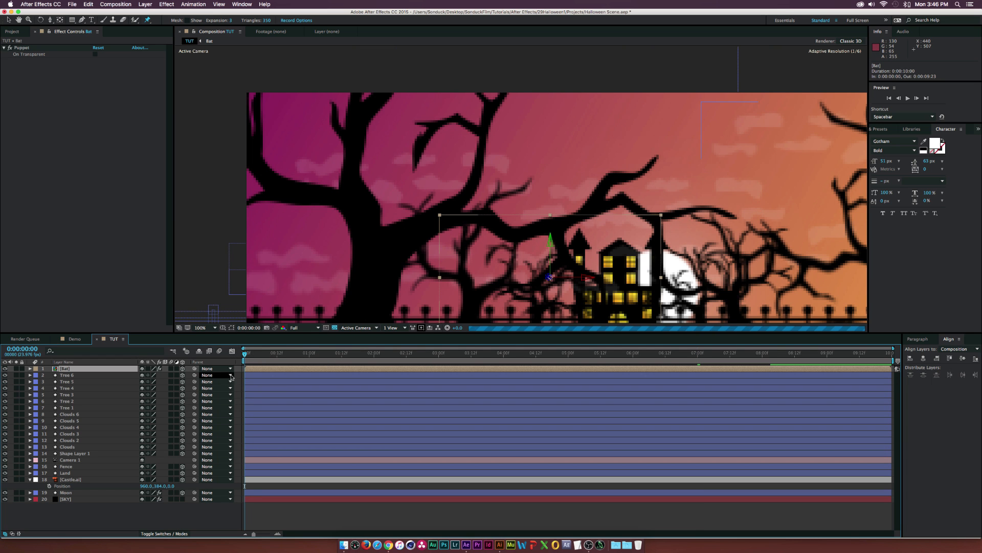
pyautogui.press('p')
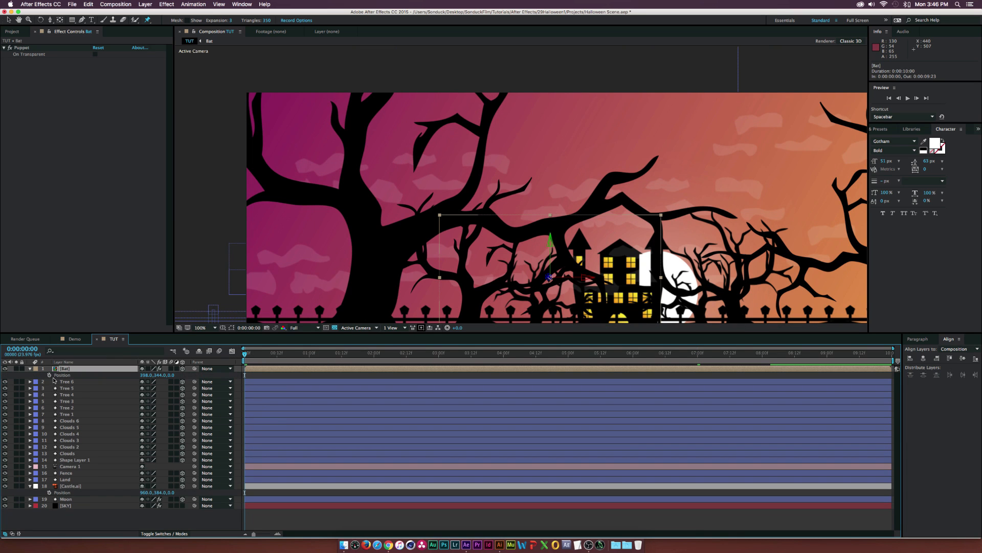
pyautogui.click(49, 375)
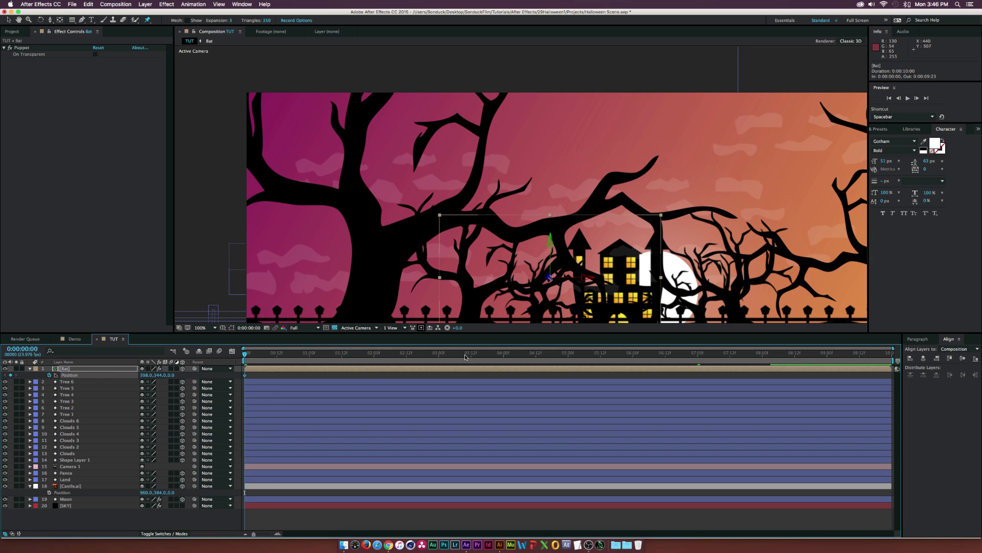
pyautogui.click(632, 358)
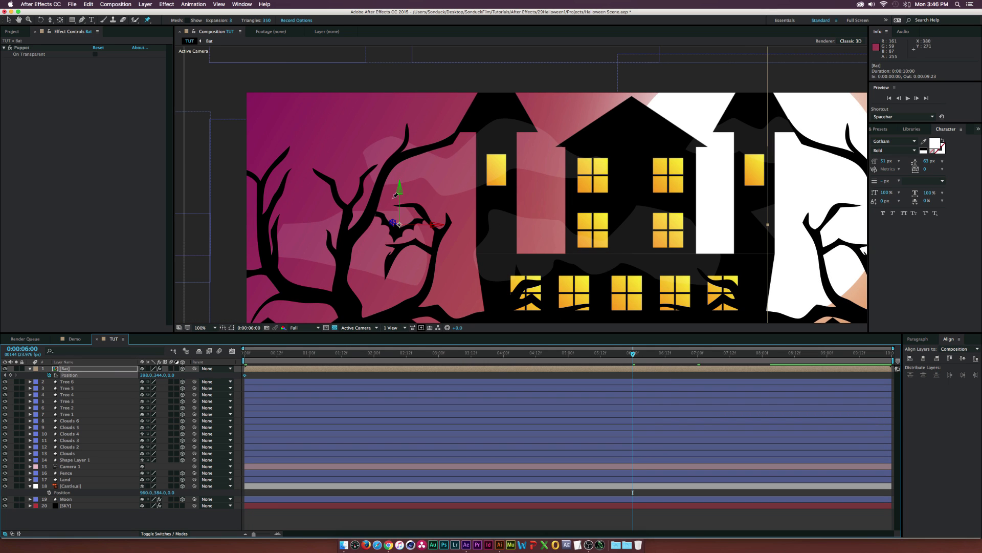
pyautogui.press('v')
pyautogui.moveTo(396, 203); pyautogui.dragTo(625, 68)
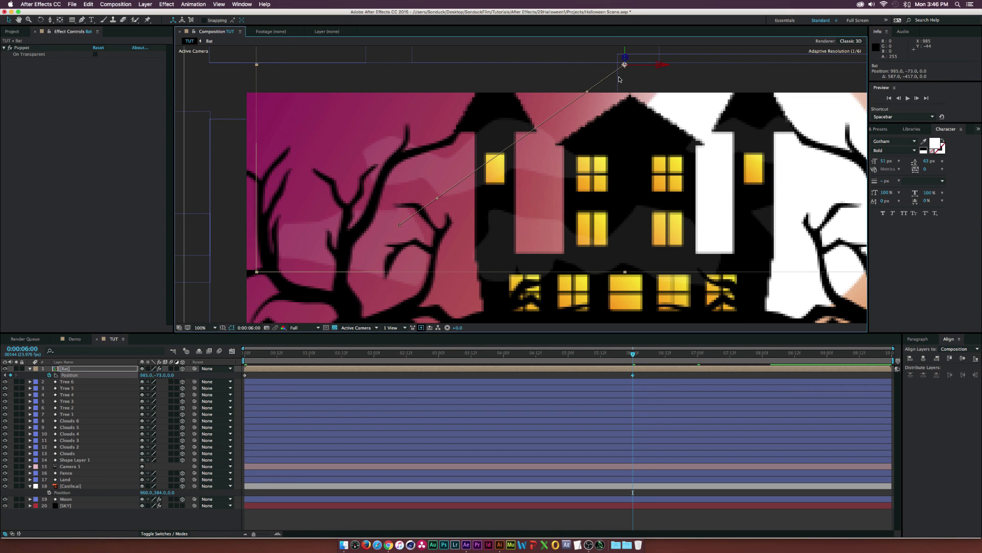
pyautogui.press(',')
pyautogui.moveTo(572, 126); pyautogui.dragTo(617, 97)
pyautogui.press(',')
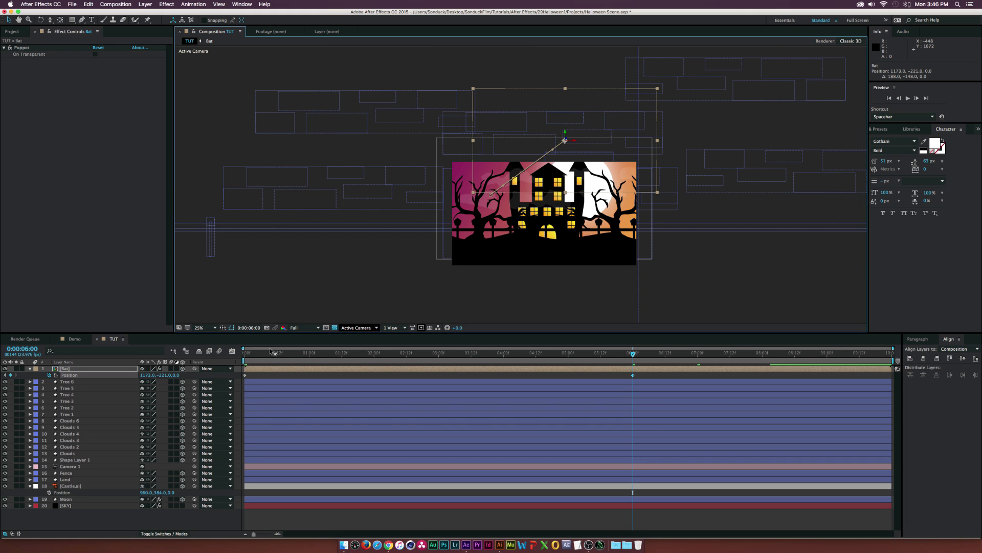
# Check the bat's flight by scrubbing the timeline with the Bat layer soloed, and unsolo it.
pyautogui.click(15, 369)
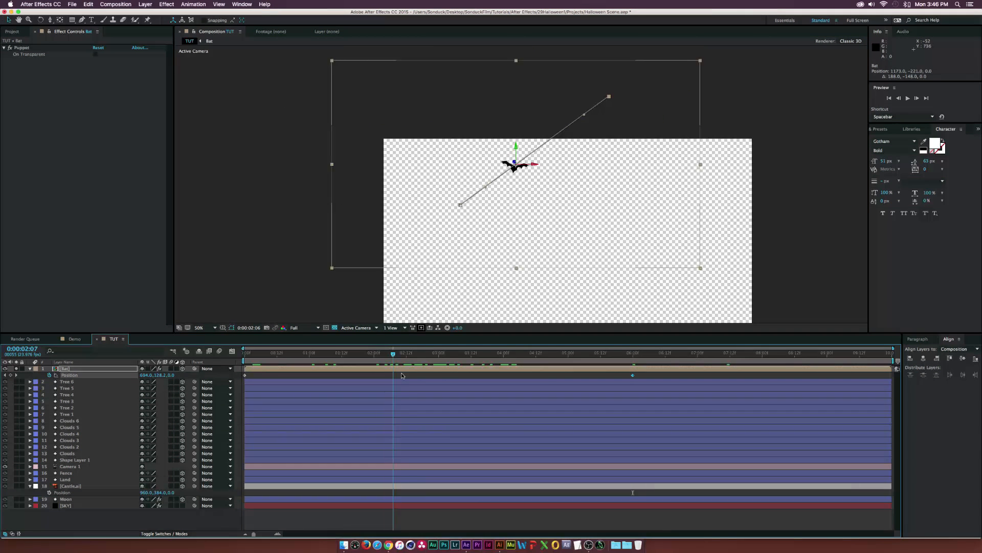
pyautogui.moveTo(401, 374); pyautogui.dragTo(541, 371)
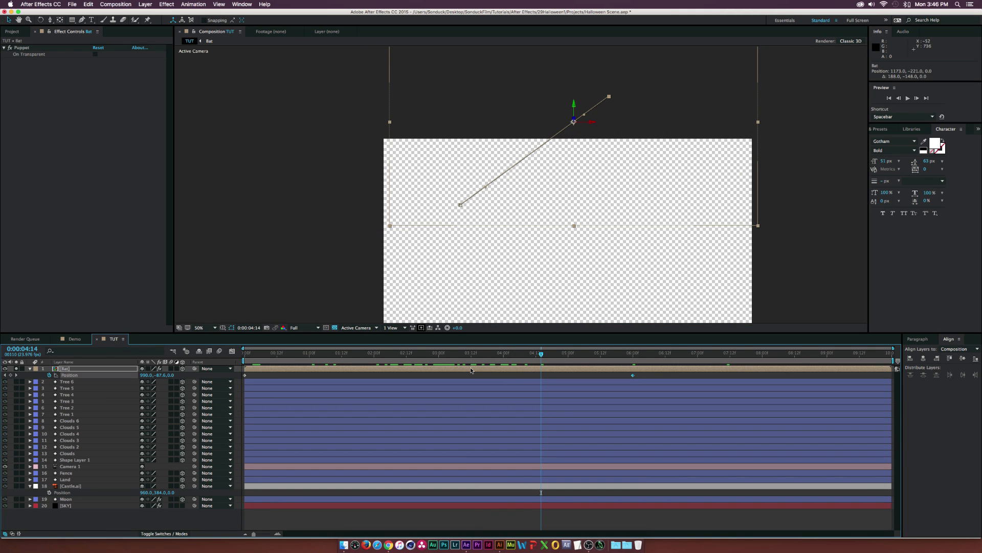
pyautogui.press('p')
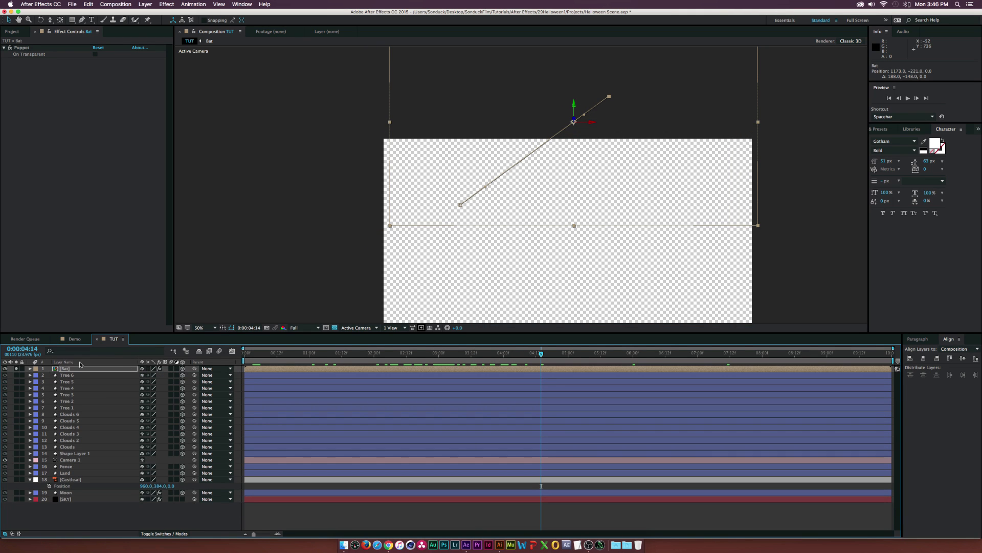
pyautogui.click(16, 369)
pyautogui.moveTo(436, 354); pyautogui.dragTo(388, 365)
# Pre-compose the Bat layer as Bat Animation, moving all attributes into the new composition.
pyautogui.click(72, 369)
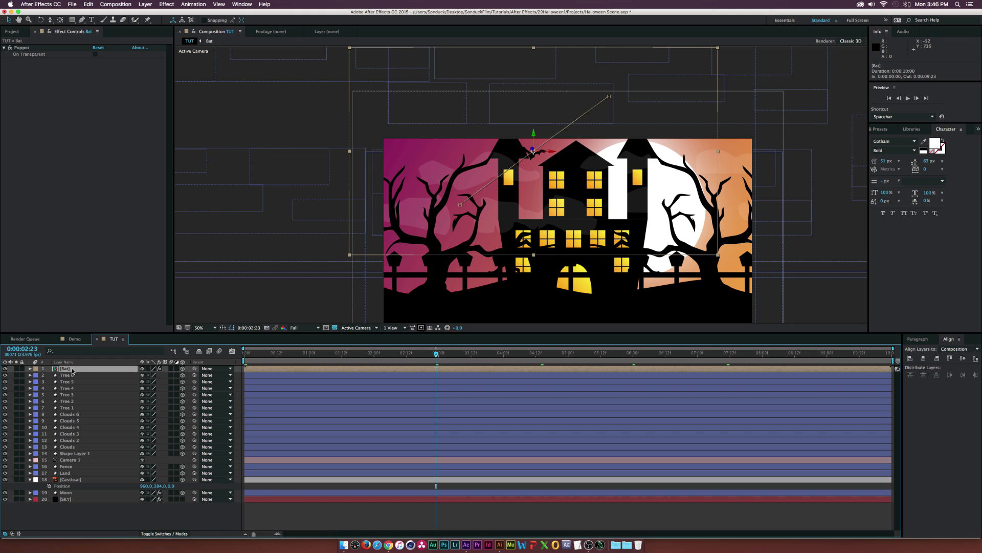
pyautogui.press('super+shift+c')
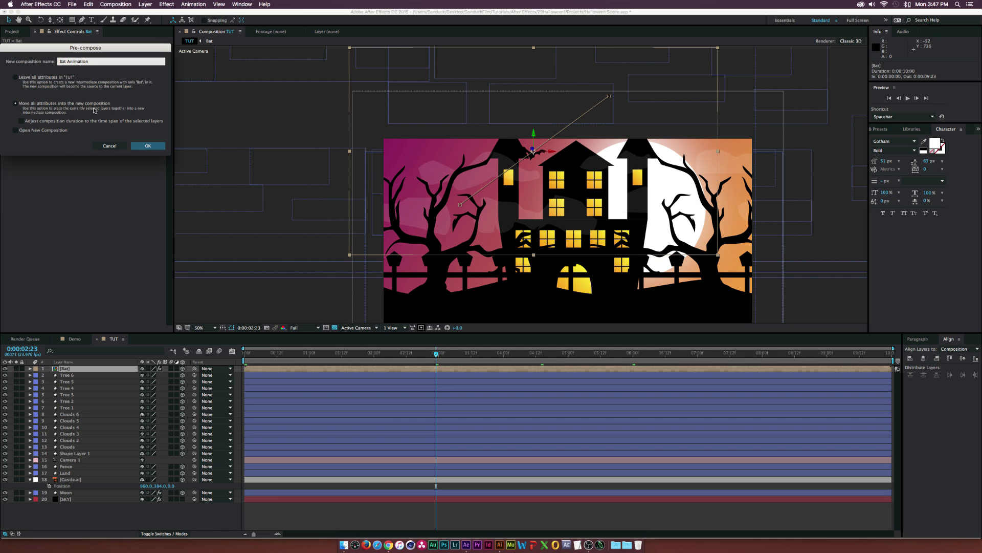
pyautogui.click(145, 146)
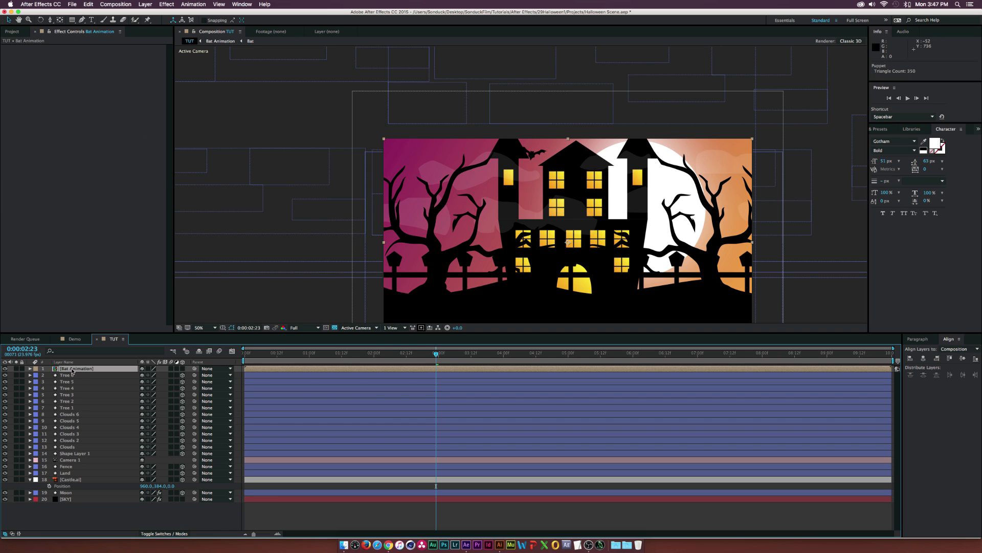
# Duplicate the Bat Animation layer until there are eight bats, placing each copy at a different spot around the castle's left tower.
pyautogui.press('super+d')
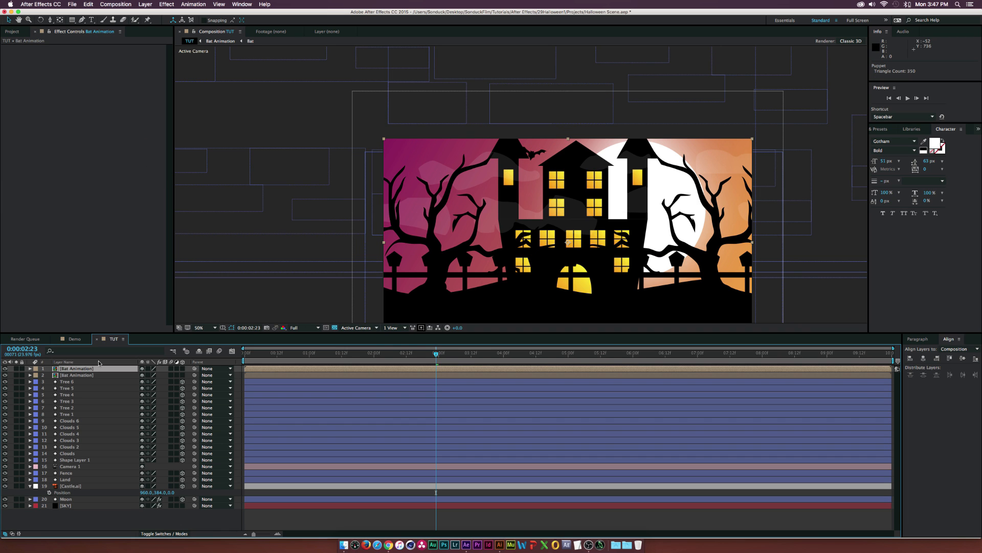
pyautogui.moveTo(532, 156); pyautogui.dragTo(502, 172)
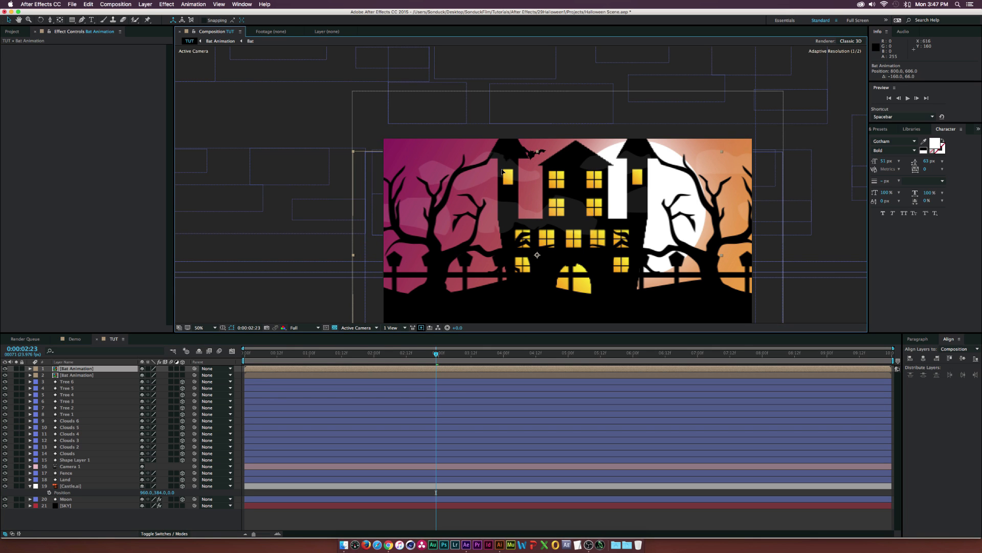
pyautogui.click(407, 354)
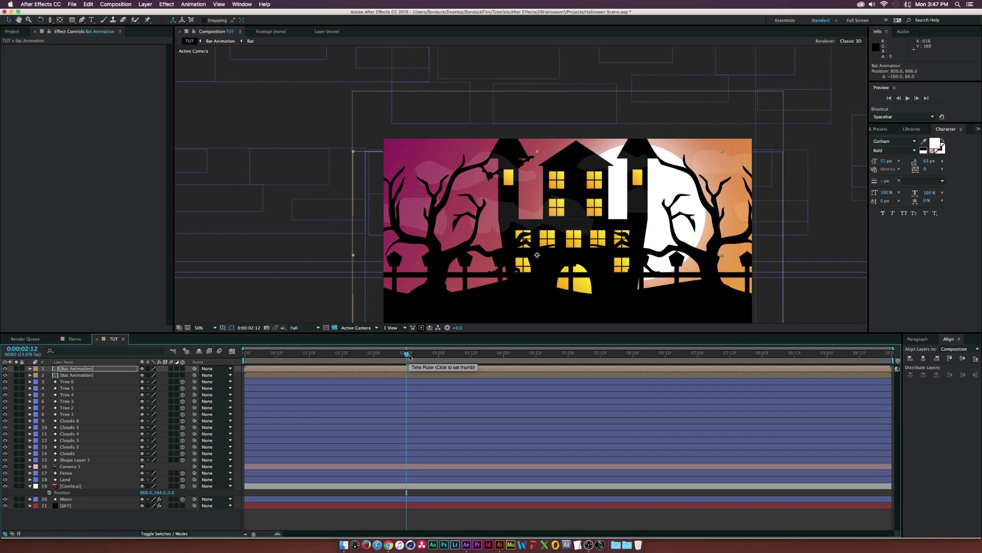
pyautogui.press('super+d')
pyautogui.moveTo(490, 178)
pyautogui.mouseDown()
pyautogui.moveTo(519, 186)
pyautogui.moveTo(487, 160)
pyautogui.mouseUp()
pyautogui.press('super+d')
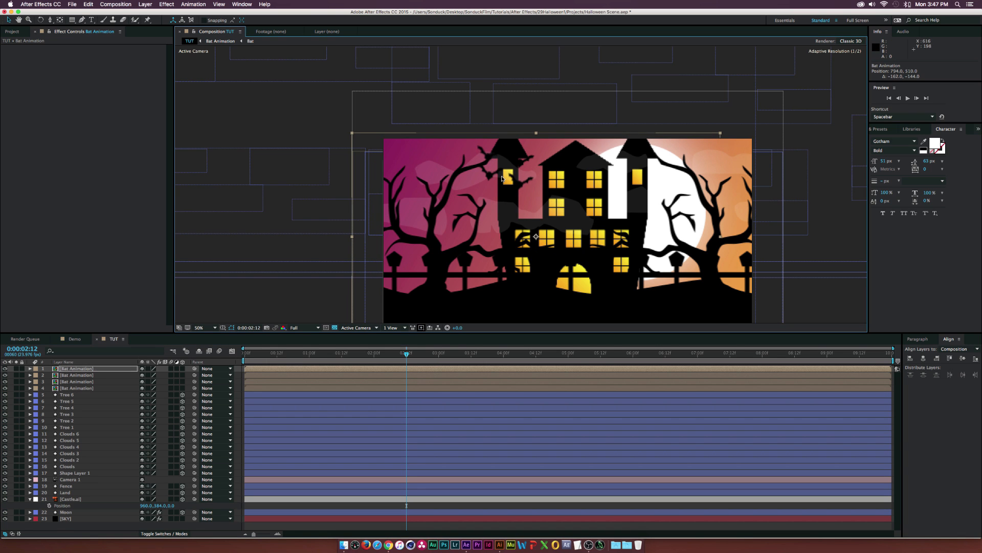
pyautogui.press('super+d')
pyautogui.moveTo(514, 195); pyautogui.dragTo(441, 177)
pyautogui.press('super+d')
pyautogui.press('super+d')
pyautogui.press('super+d')
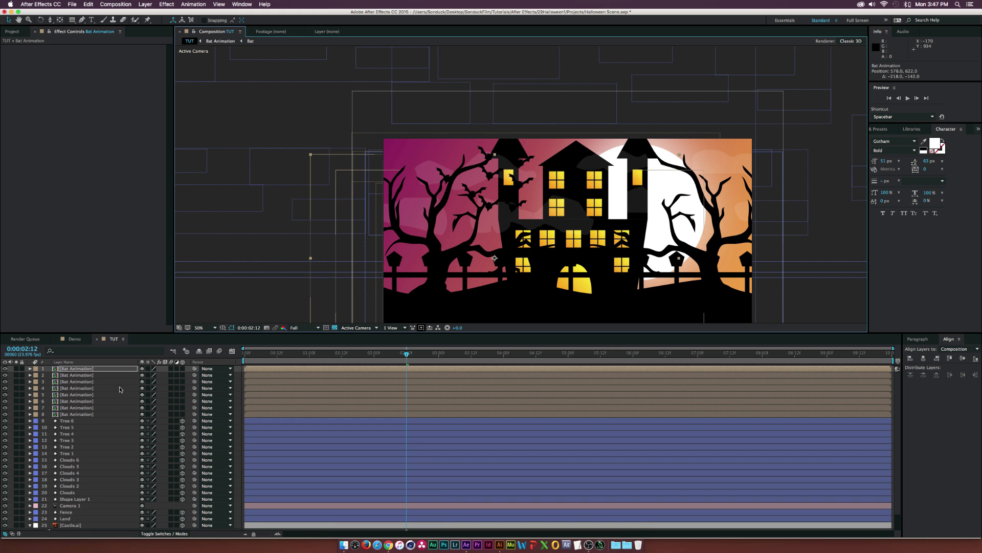
# Stagger the Bat Animation layers by sliding them slightly earlier by different amounts, and check the swarm's timing.
pyautogui.click(251, 414)
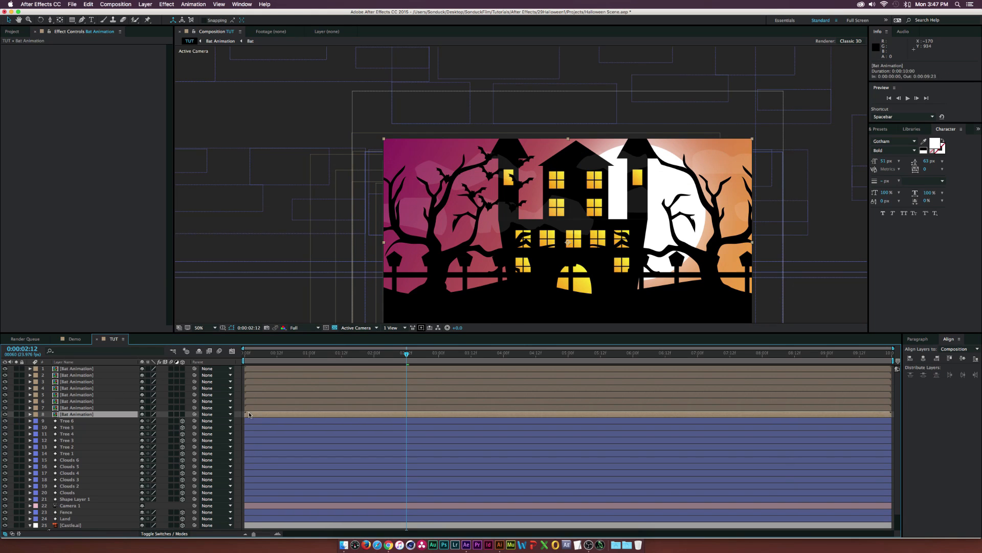
pyautogui.moveTo(251, 413); pyautogui.dragTo(261, 366)
pyautogui.click(253, 414)
pyautogui.click(271, 354)
pyautogui.press('space')
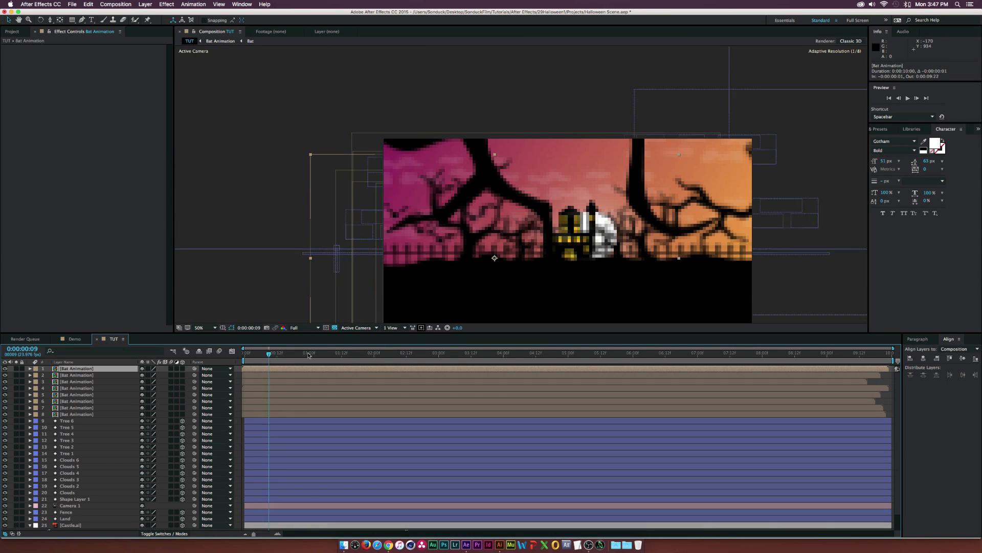
pyautogui.click(430, 361)
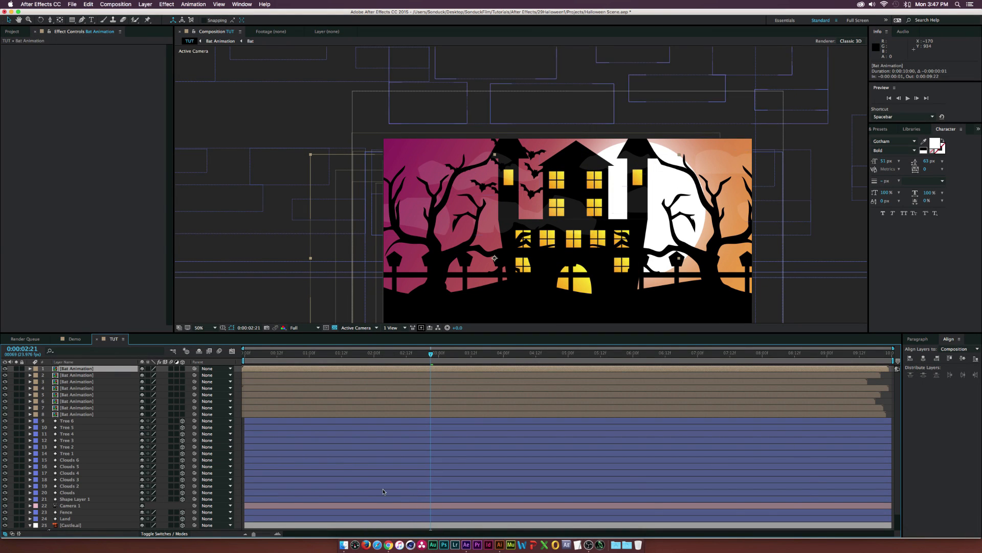
# Add an adjustment layer above all layers and apply the Brightness & Contrast effect to it.
pyautogui.click(888, 406)
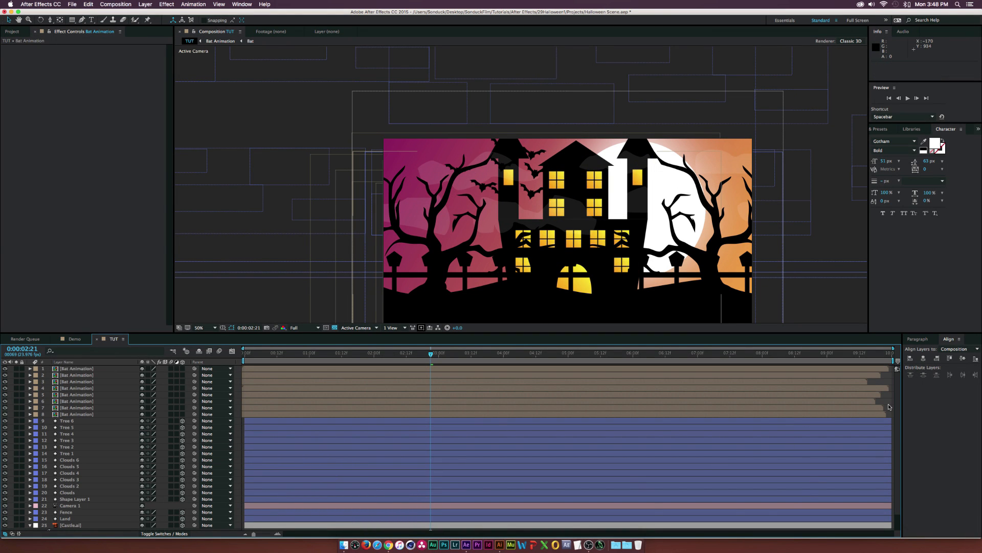
pyautogui.click(151, 7)
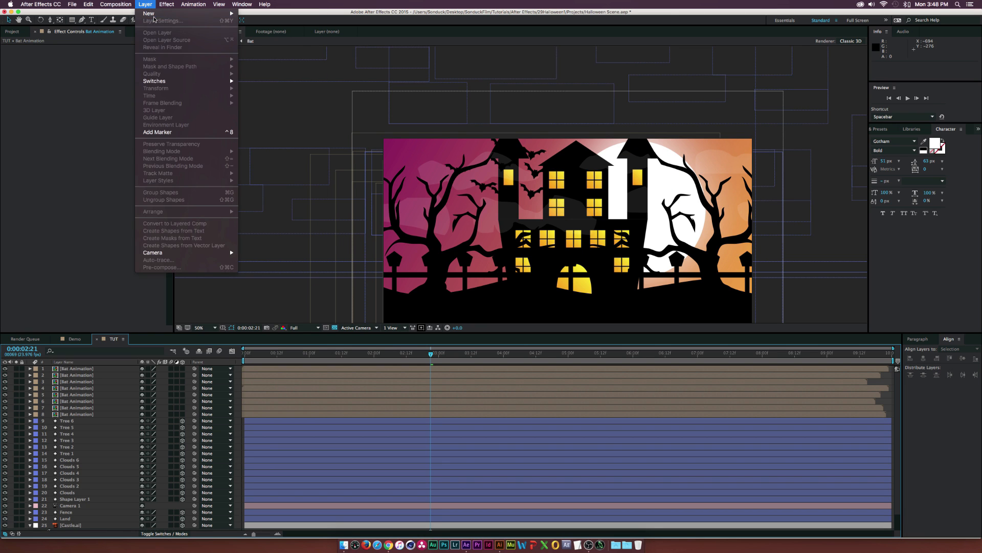
pyautogui.moveTo(184, 14)
pyautogui.click(275, 60)
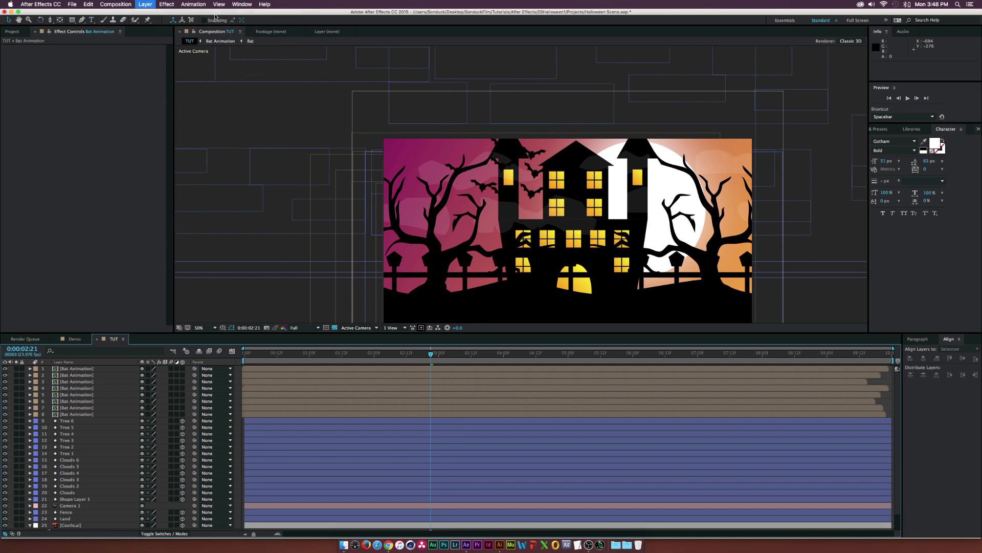
pyautogui.click(166, 4)
pyautogui.moveTo(183, 64)
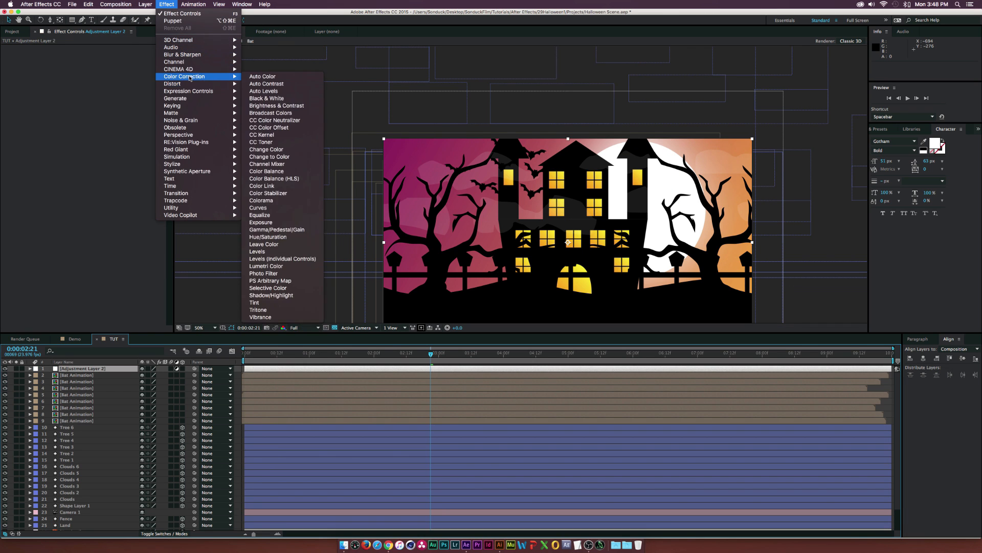
pyautogui.click(306, 106)
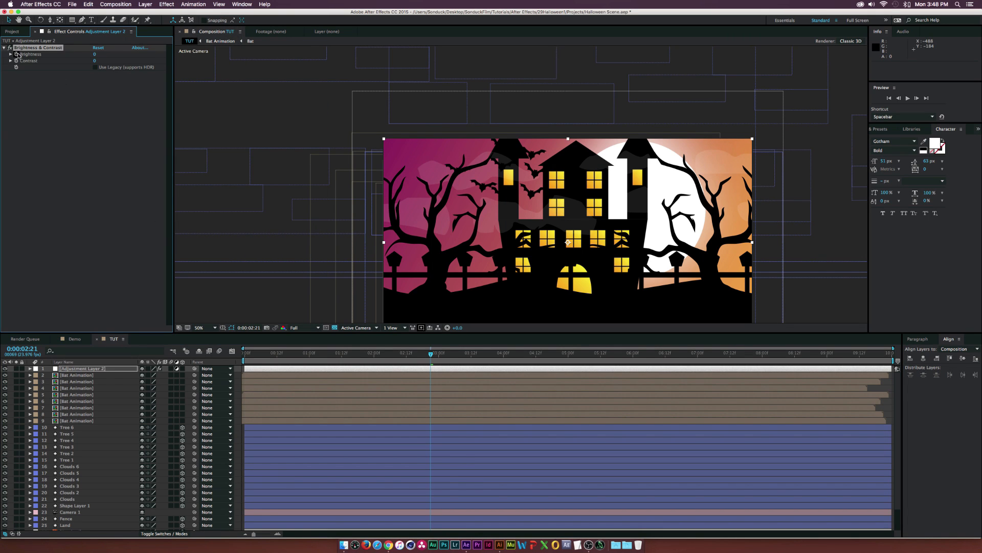
# Give the adjustment layer's Brightness the expression wiggle(1,50) and scrub the timeline to check the flicker.
pyautogui.hotkey('alt', 'shift', '=')
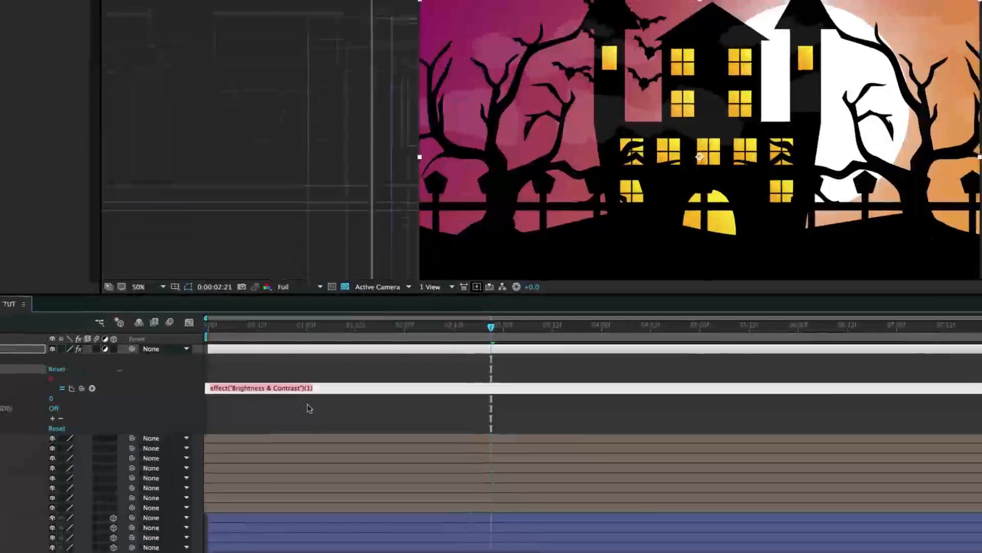
pyautogui.write('wi')
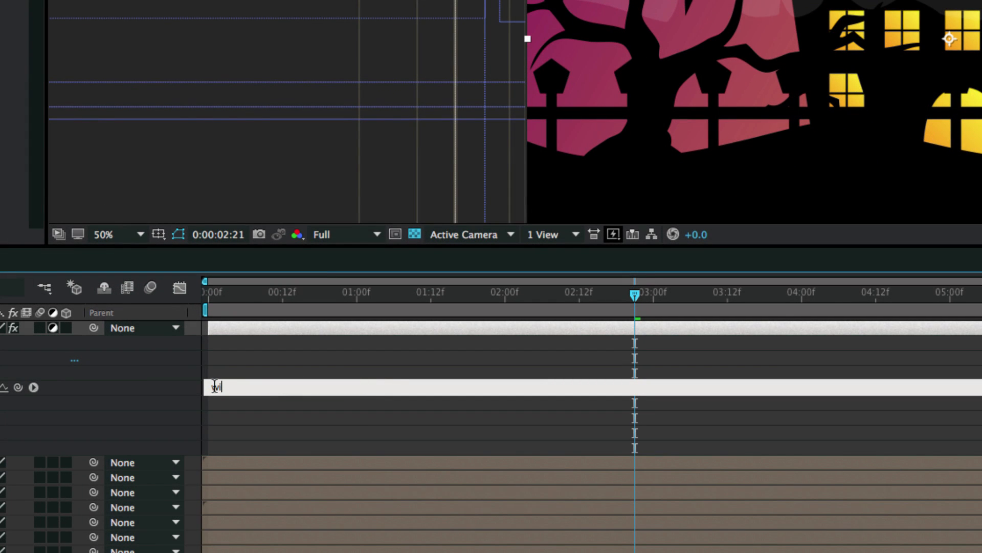
pyautogui.write('ggle(1,50)')
pyautogui.click(261, 349)
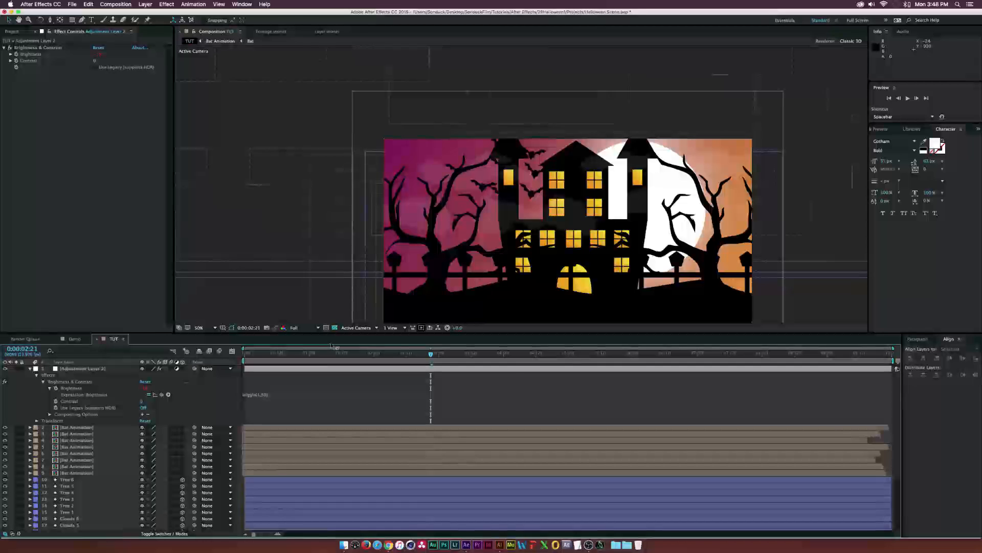
pyautogui.moveTo(399, 293); pyautogui.dragTo(301, 292)
pyautogui.moveTo(286, 354); pyautogui.dragTo(421, 357)
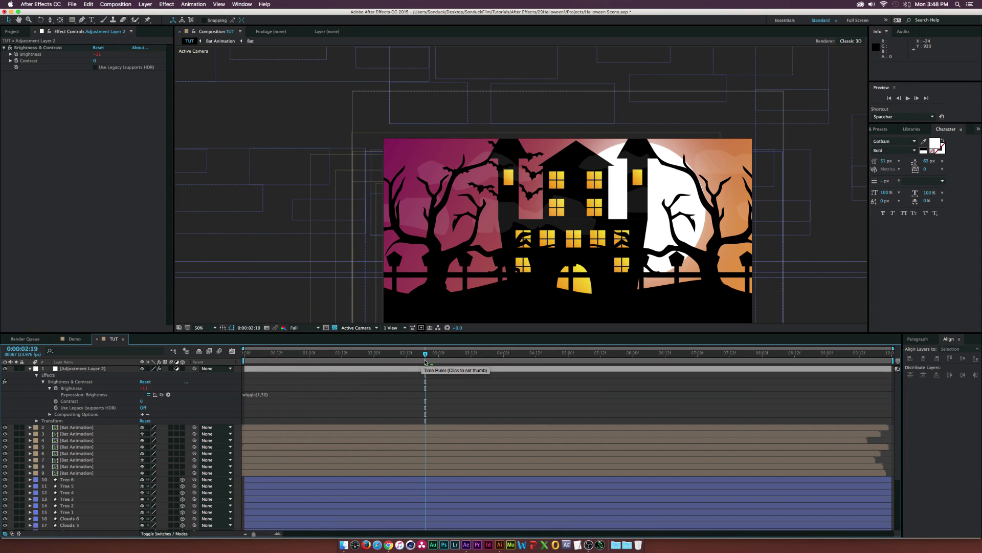
# Collapse the adjustment layer's properties, make the Bat Animation layers 3D and enable motion blur on the scene's layers.
pyautogui.press('u')
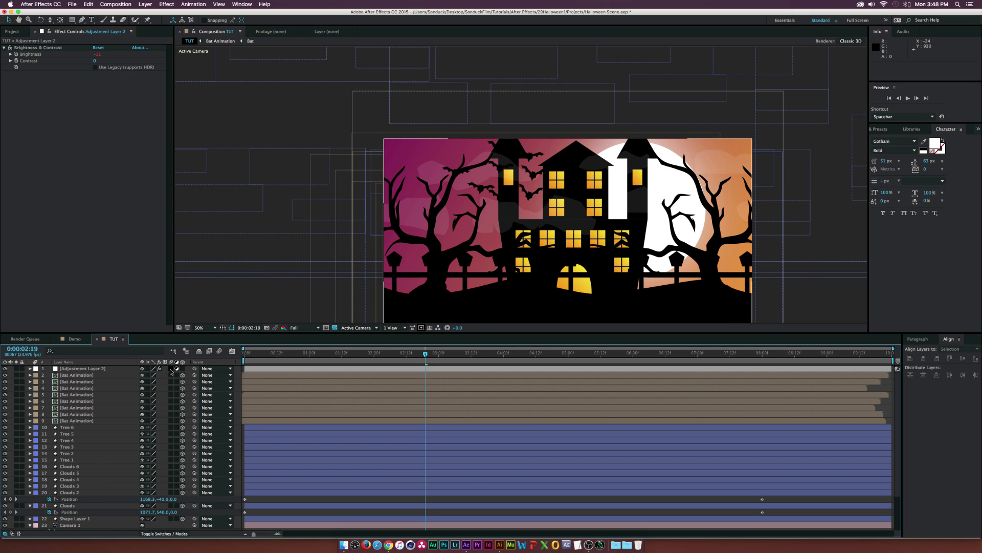
pyautogui.scroll(-3, 171, 476)
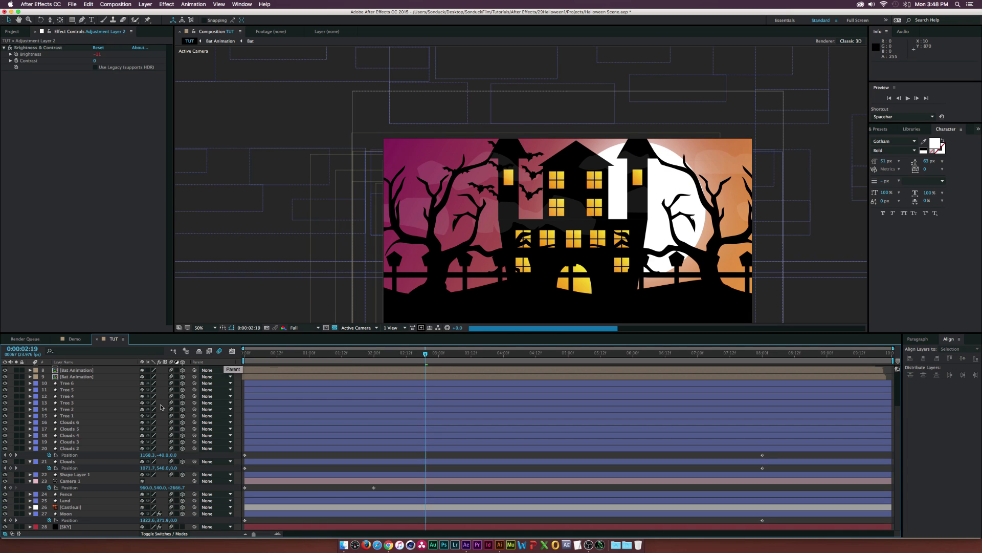
pyautogui.scroll(3, 154, 435)
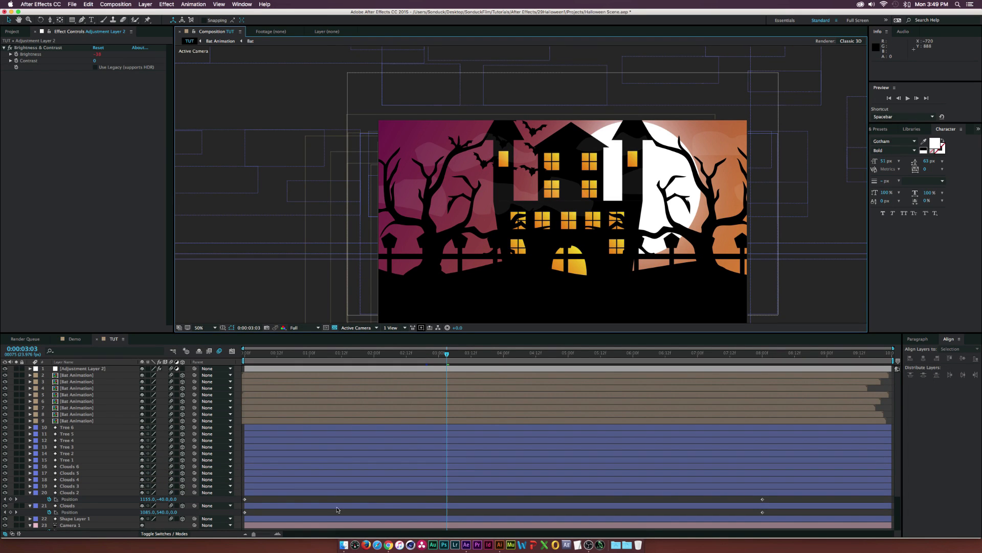
# Switch to Finder and preview Demo.mov from the Elements folder.
pyautogui.click(344, 544)
pyautogui.moveTo(673, 209); pyautogui.dragTo(637, 210)
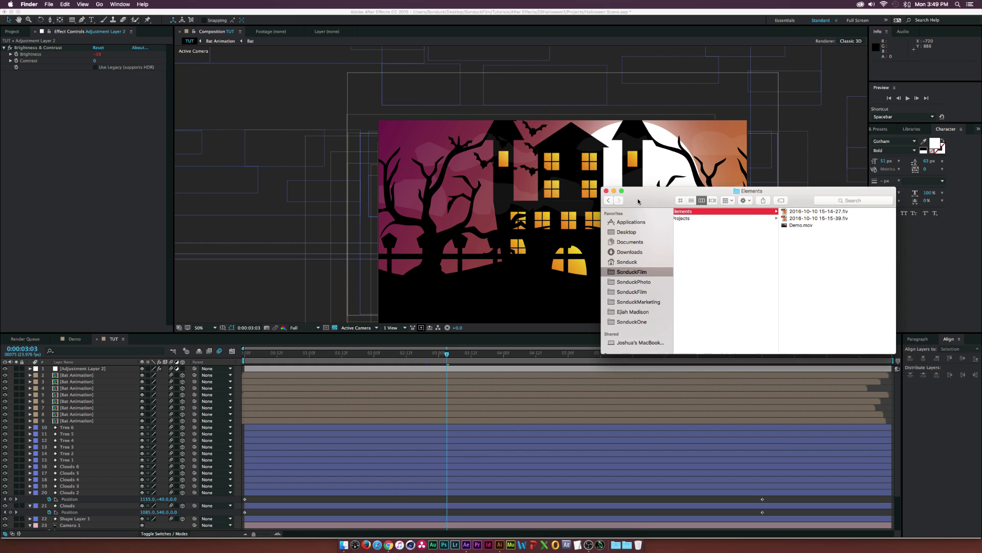
pyautogui.click(802, 229)
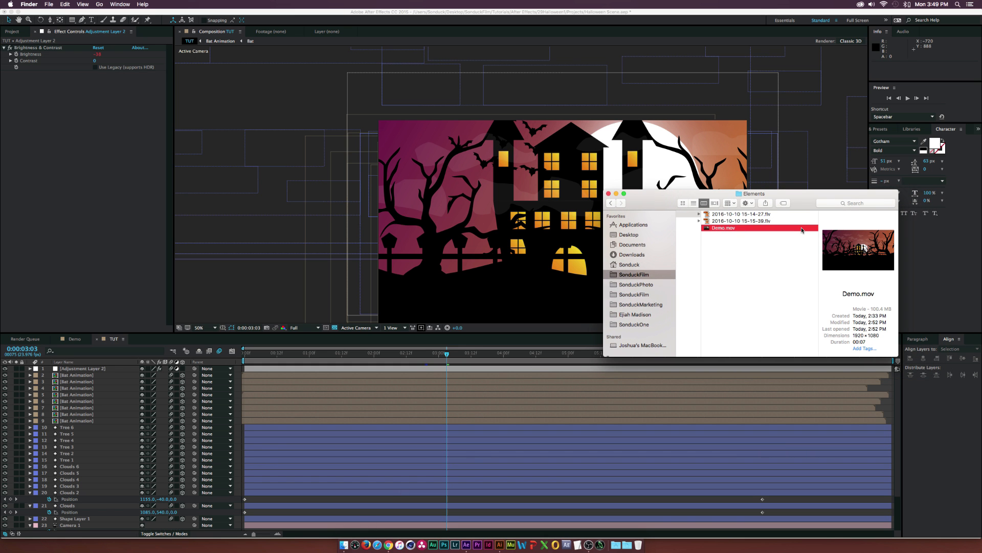
pyautogui.press('space')
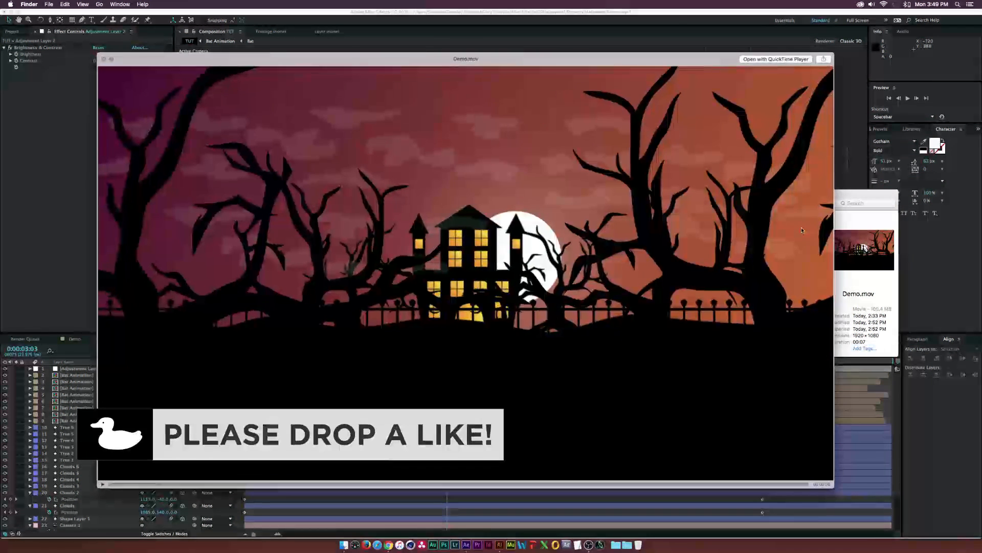